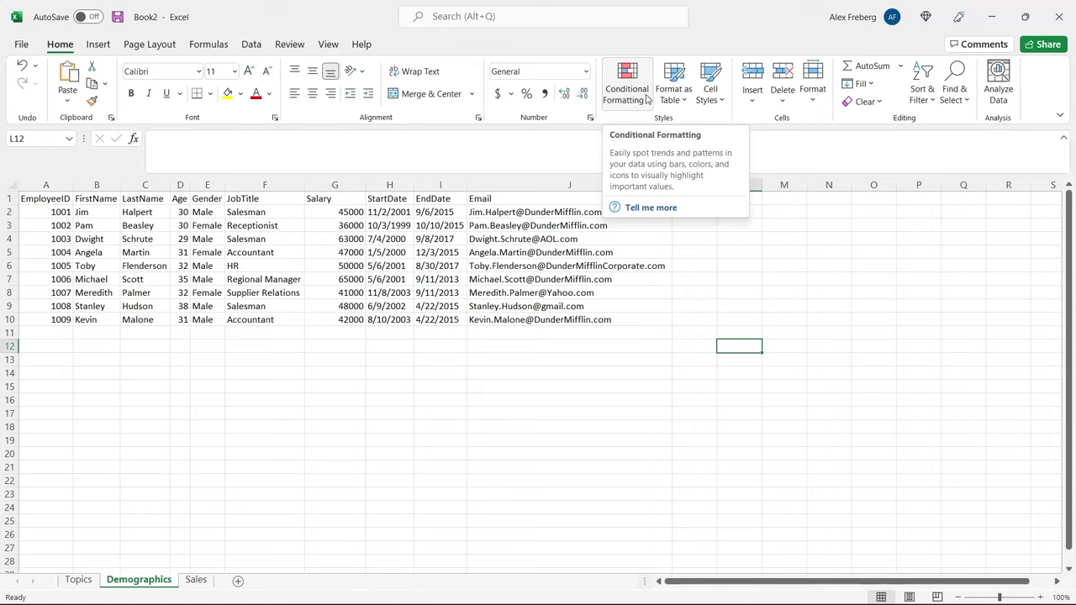
{"action": "left_click", "coordinate": [646, 99]}
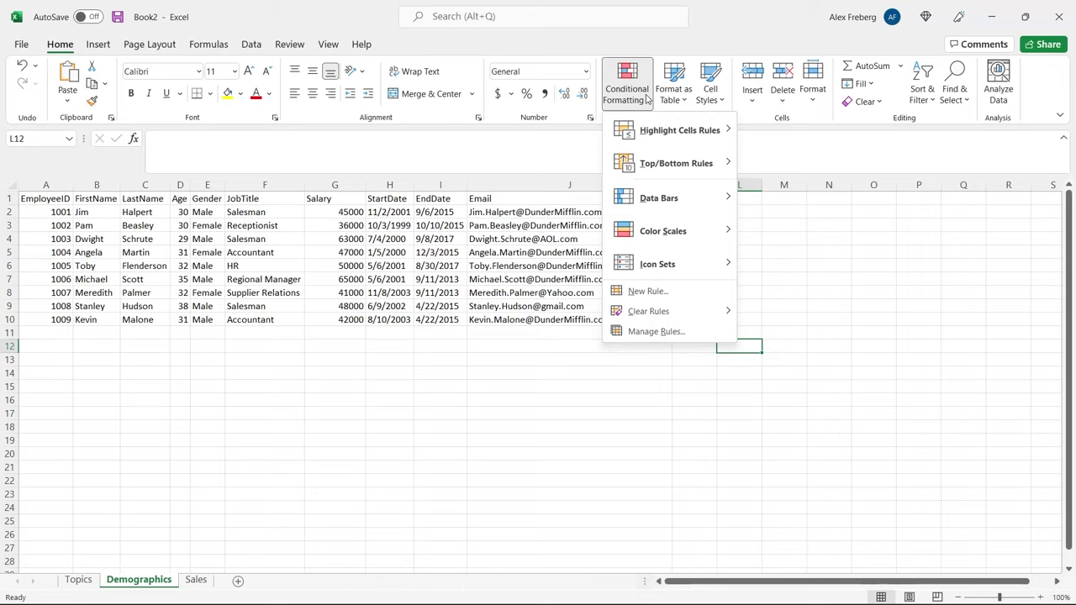
{"action": "mouse_move", "coordinate": [651, 124]}
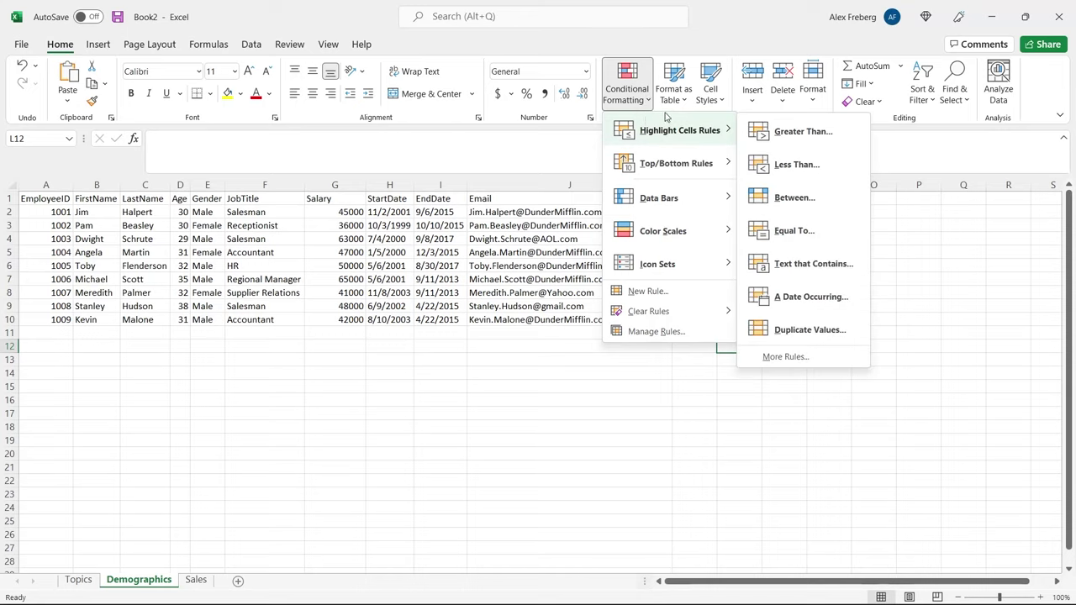
{"action": "mouse_move", "coordinate": [681, 163]}
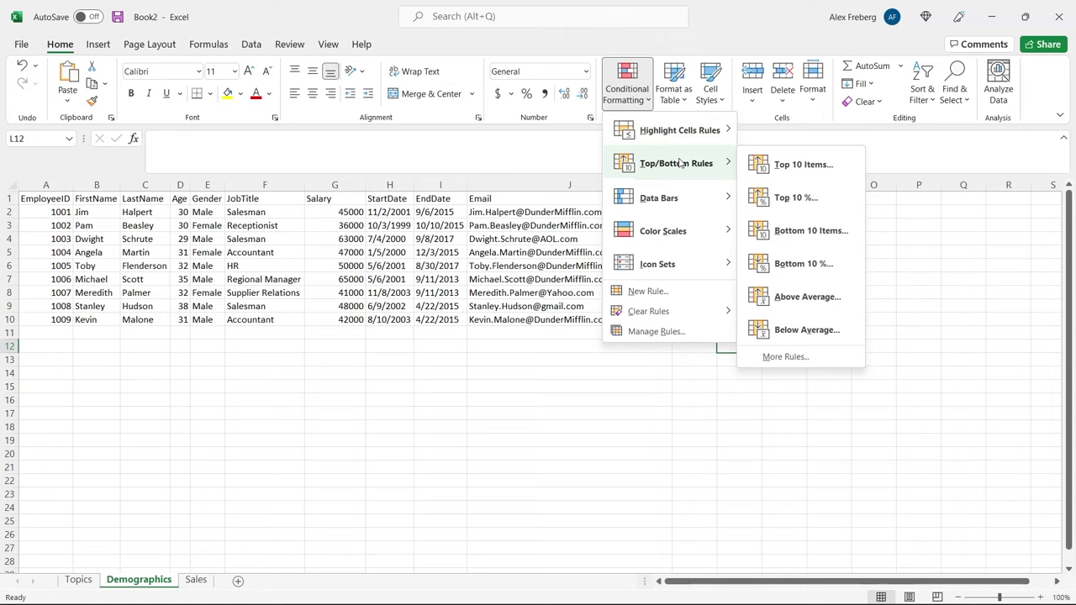
{"action": "mouse_move", "coordinate": [689, 227]}
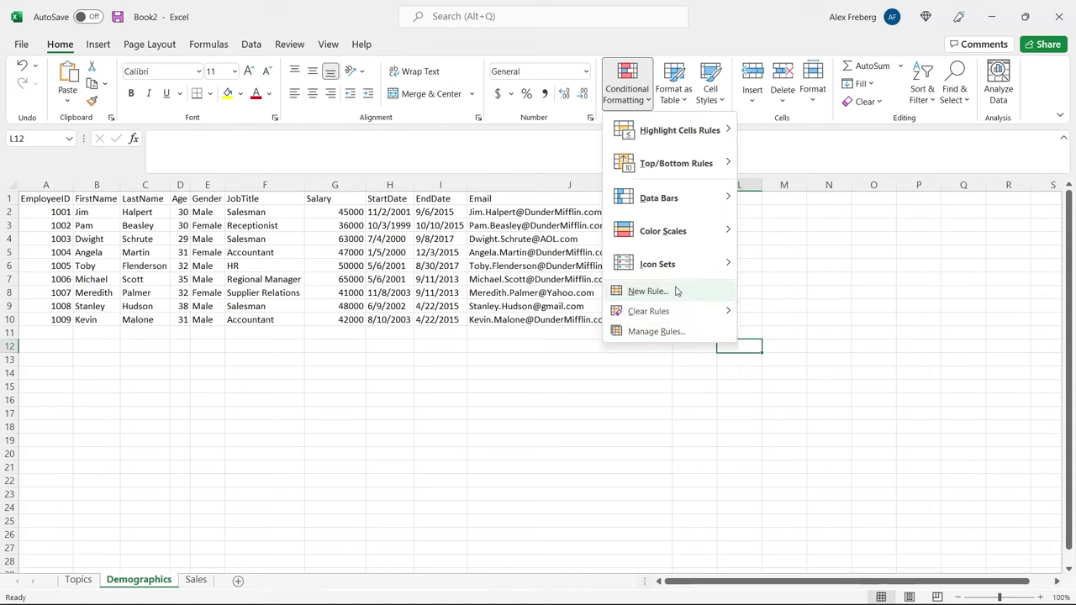
{"action": "mouse_move", "coordinate": [685, 269]}
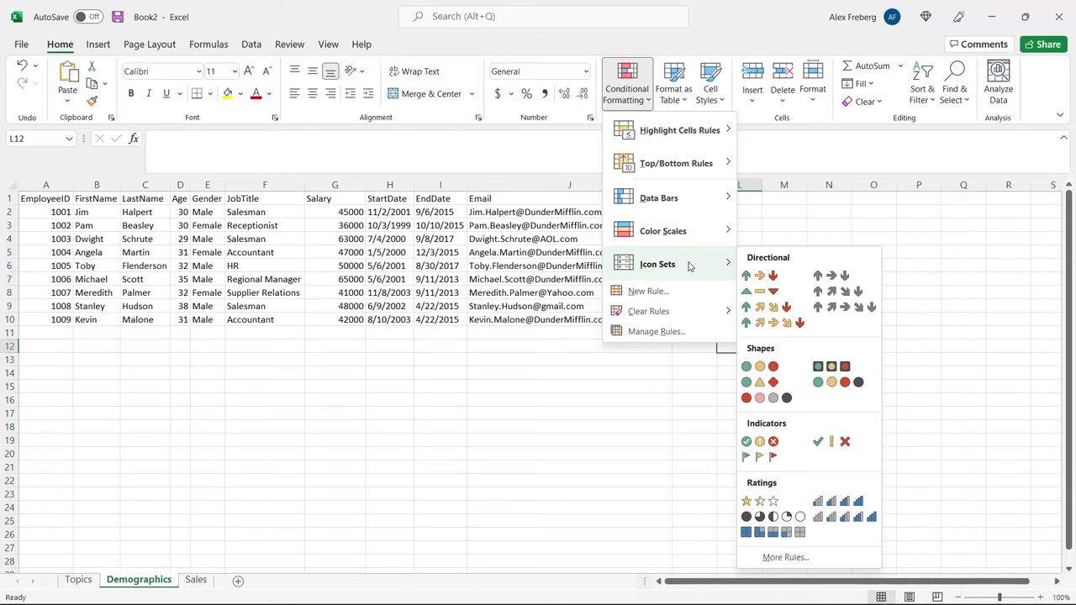
Step: On the Sales sheet, apply the coloured three-arrow directional icon set to the Paper row, A2:M2
{"action": "left_click", "coordinate": [200, 580]}
{"action": "left_click", "coordinate": [200, 580]}
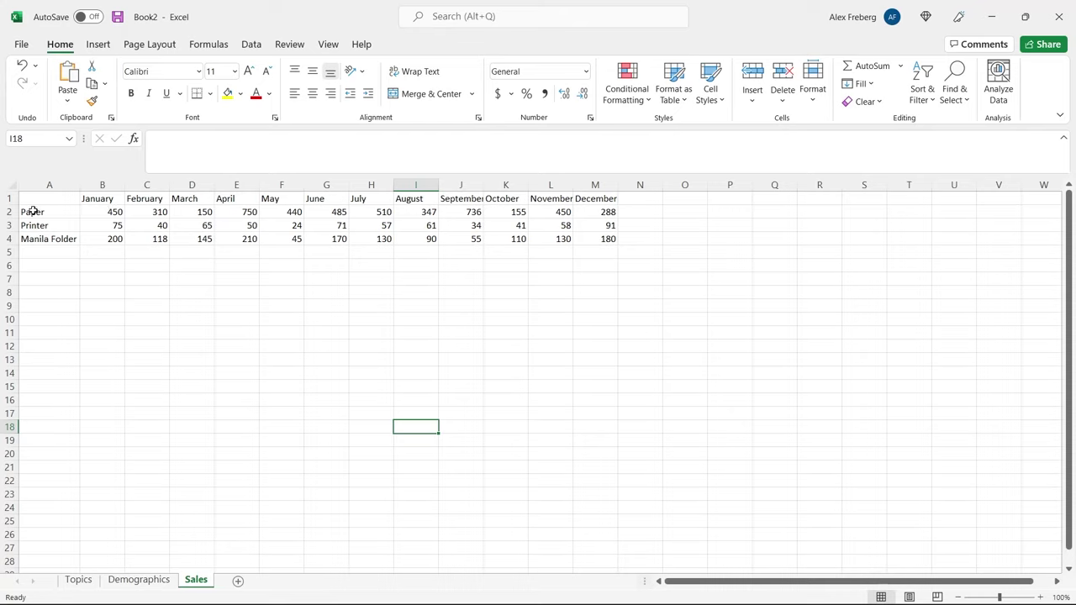
{"action": "left_click_drag", "start_coordinate": [32, 211], "coordinate": [594, 211]}
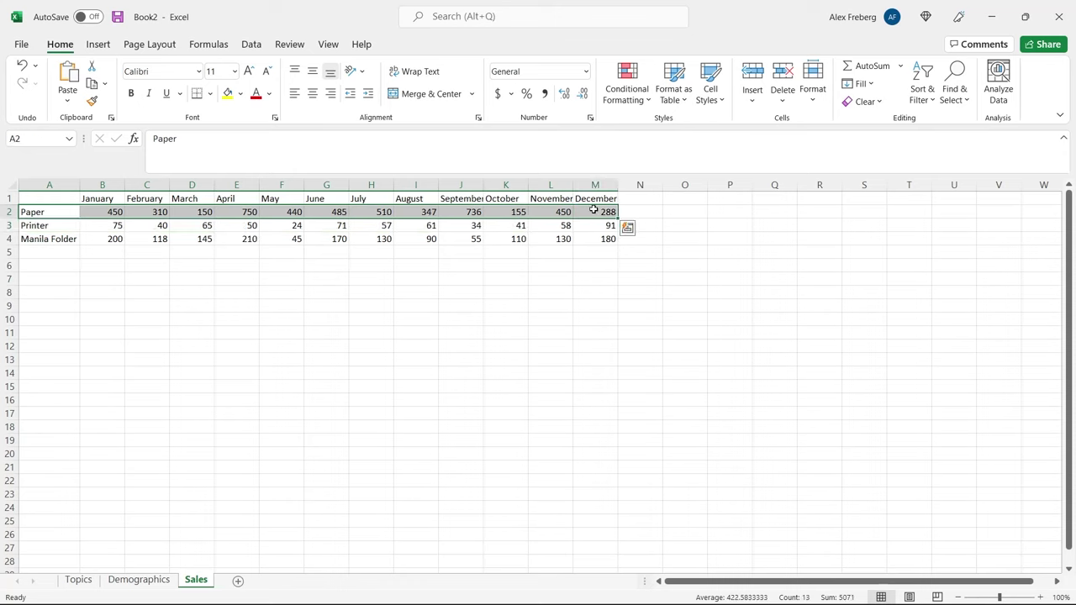
{"action": "left_click", "coordinate": [624, 96]}
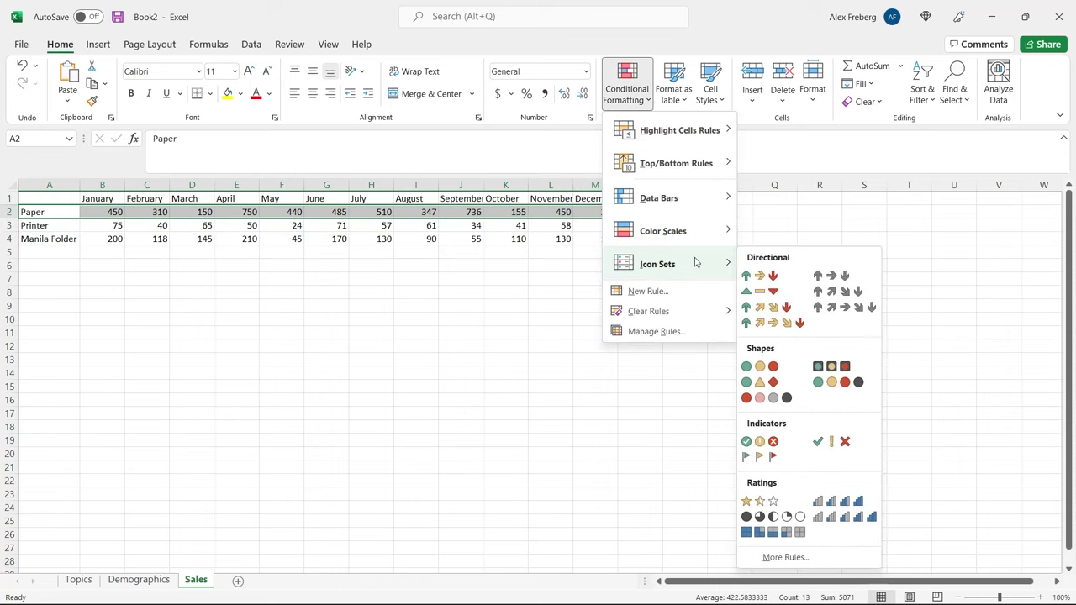
{"action": "left_click", "coordinate": [760, 275]}
{"action": "left_click", "coordinate": [408, 267]}
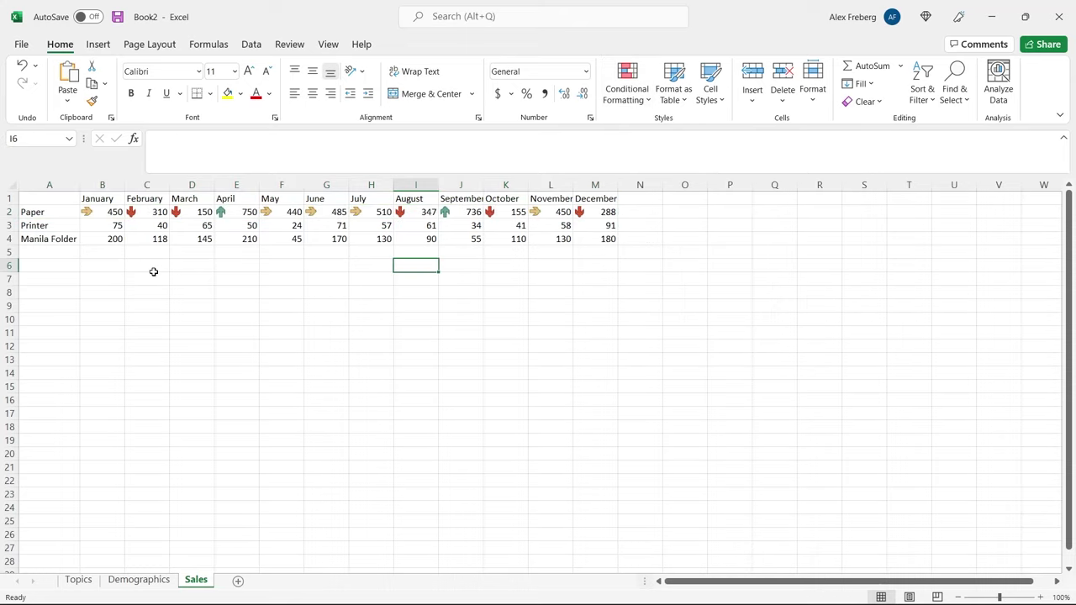
{"action": "left_click", "coordinate": [101, 212]}
{"action": "left_click", "coordinate": [145, 212]}
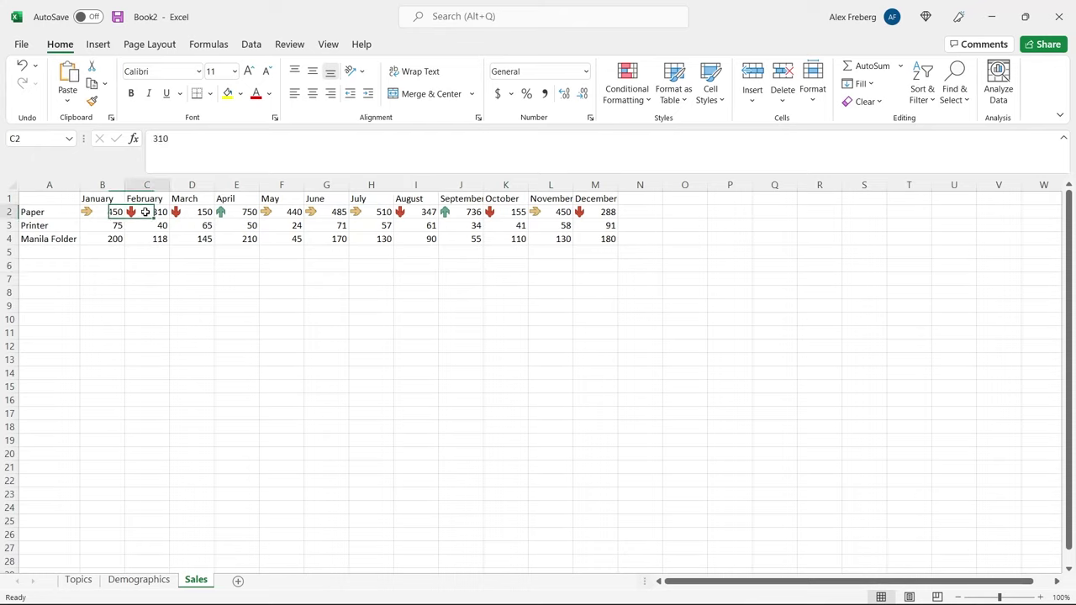
{"action": "left_click", "coordinate": [233, 213]}
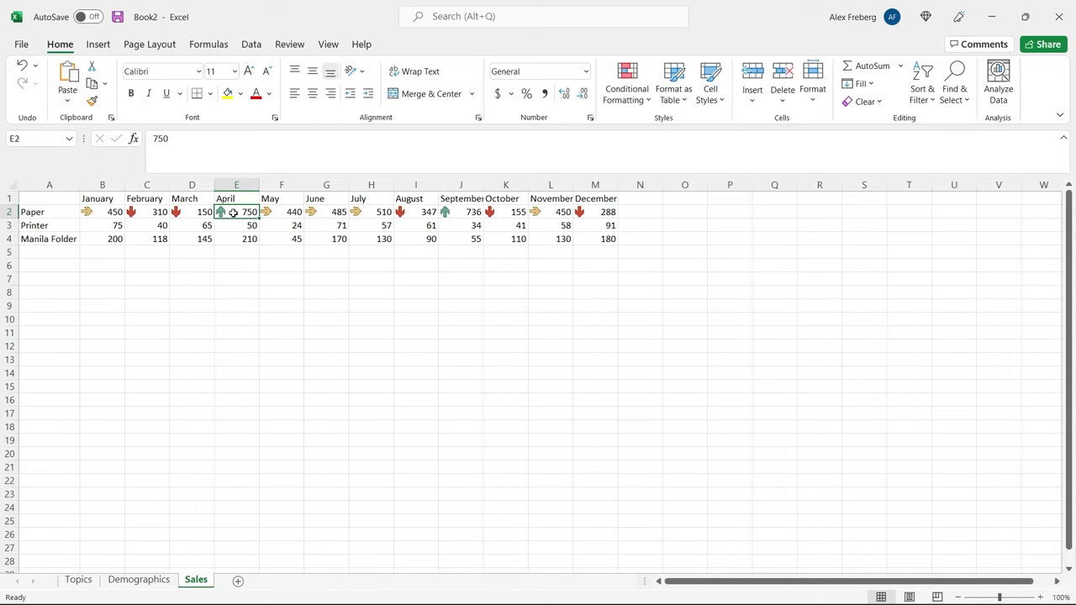
{"action": "left_click", "coordinate": [375, 283]}
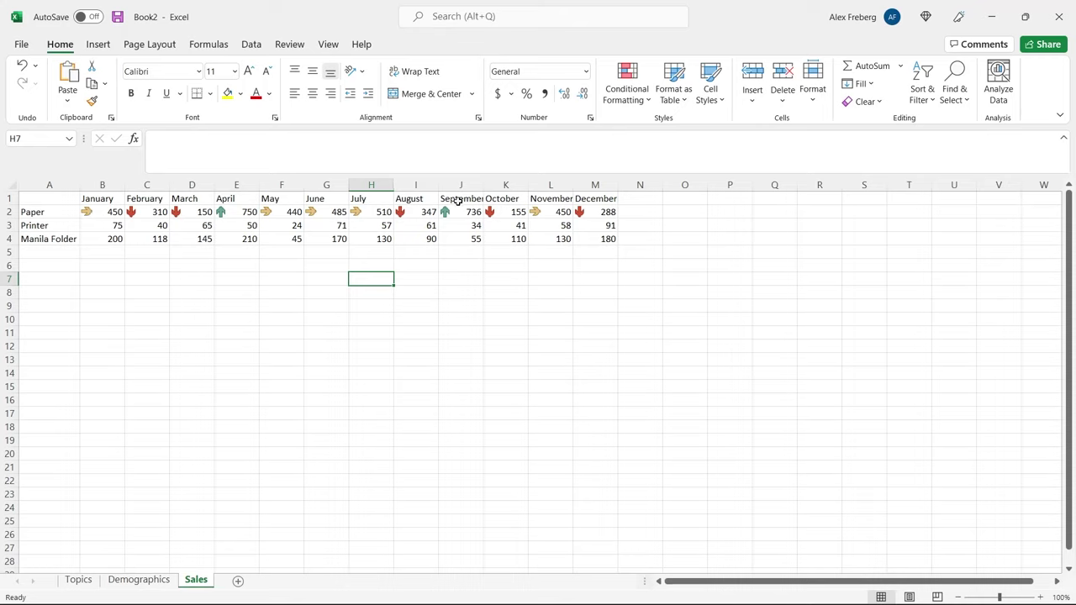
Step: Try the coloured three-arrow icon set on the monthly figures of all three products together, B2:M4
{"action": "left_click_drag", "start_coordinate": [109, 215], "coordinate": [608, 239]}
{"action": "left_click", "coordinate": [626, 89]}
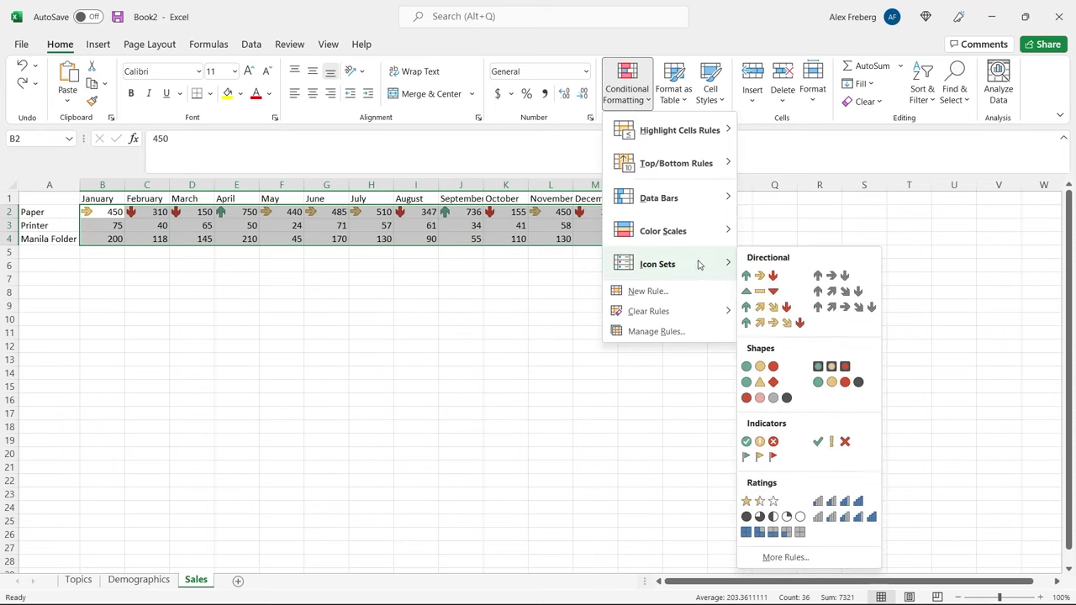
{"action": "left_click", "coordinate": [747, 276]}
{"action": "left_click", "coordinate": [420, 281]}
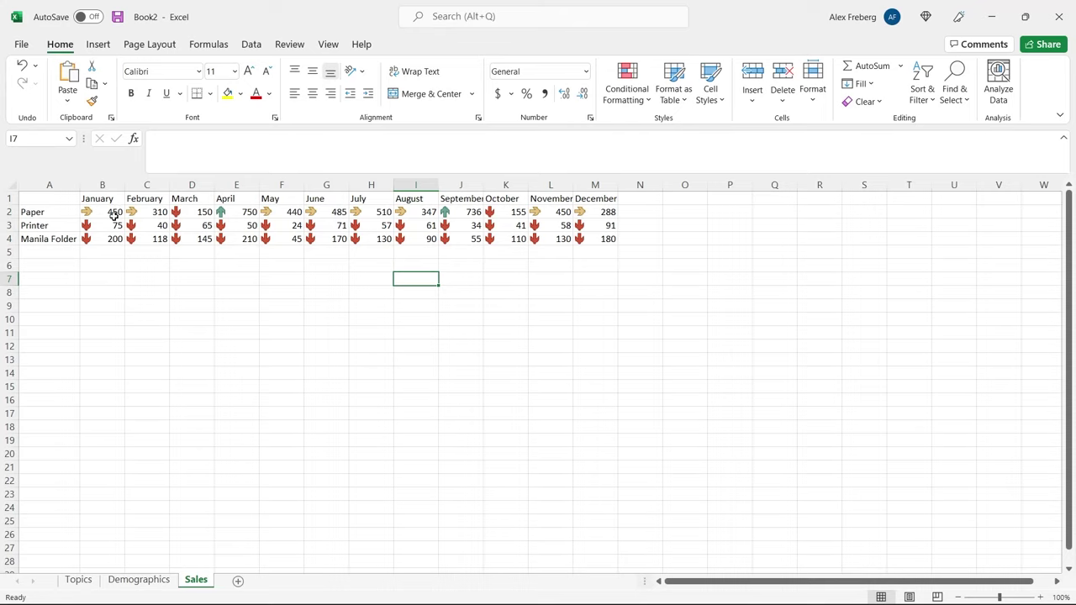
Step: Compare the arrows across the Paper and Printer rows and undo the icon set applied to B2:M4
{"action": "left_click", "coordinate": [295, 227]}
{"action": "left_click", "coordinate": [237, 224]}
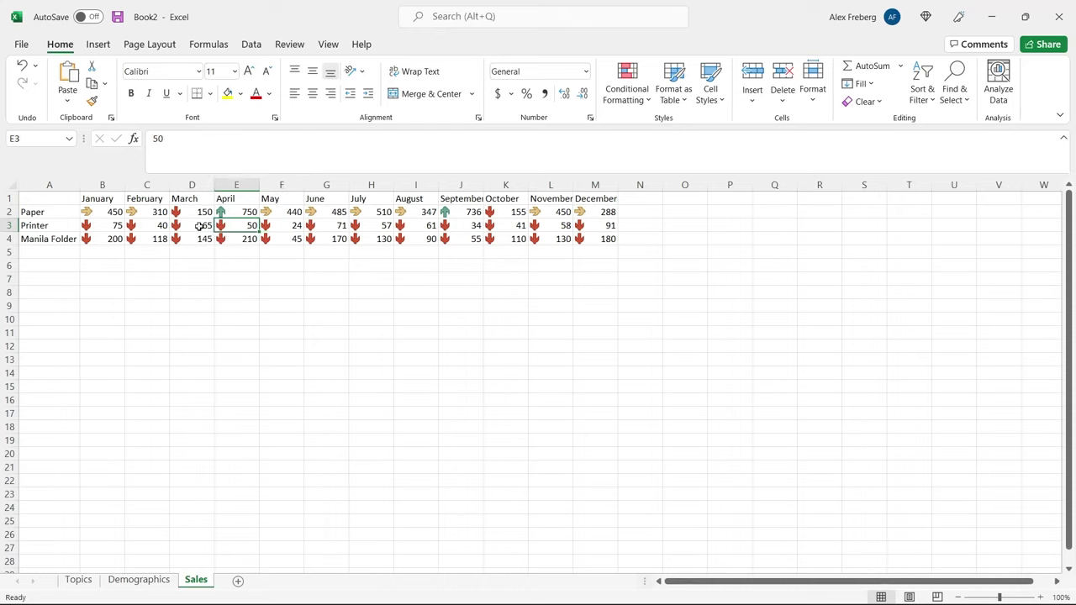
{"action": "left_click", "coordinate": [200, 227]}
{"action": "left_click", "coordinate": [106, 214]}
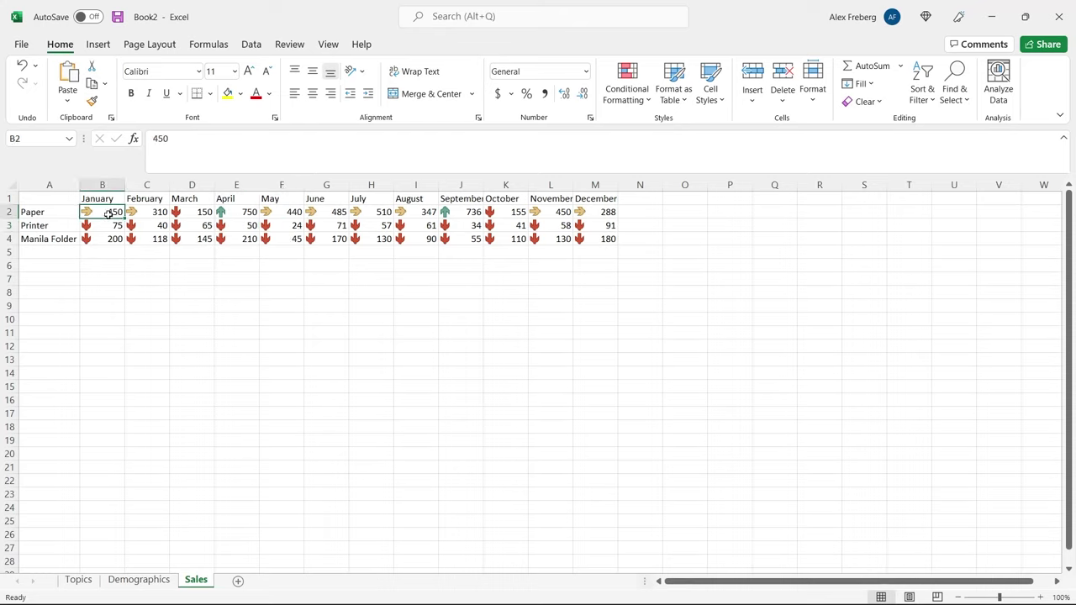
{"action": "left_click", "coordinate": [238, 213]}
{"action": "left_click", "coordinate": [230, 223]}
{"action": "key", "text": "ctrl+z"}
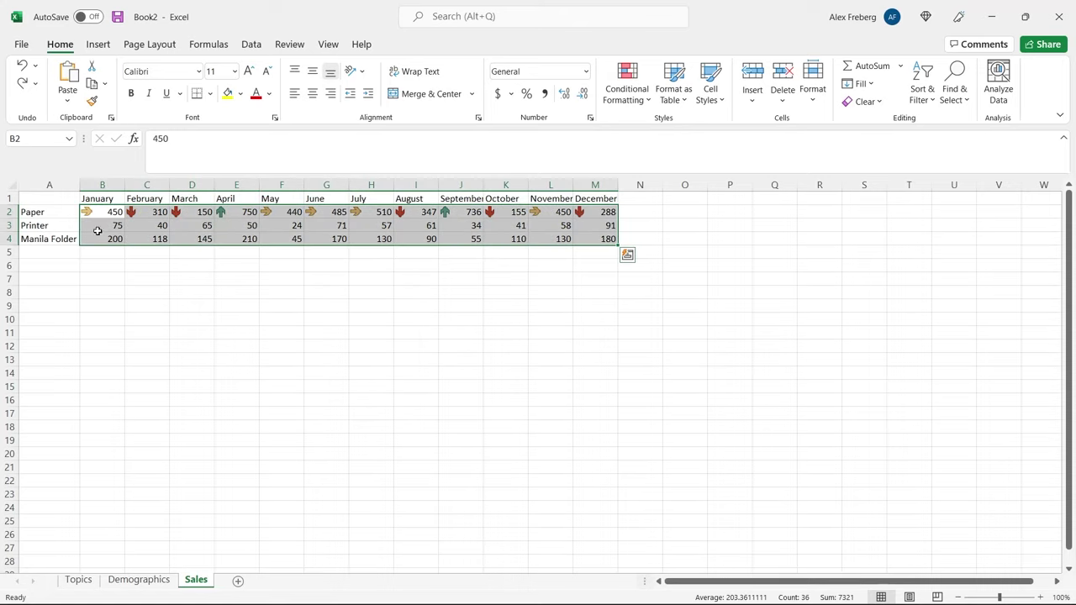
Step: Apply the coloured three-arrow directional icon set to the Printer row's monthly figures, B3:M3
{"action": "left_click_drag", "start_coordinate": [96, 226], "coordinate": [594, 227]}
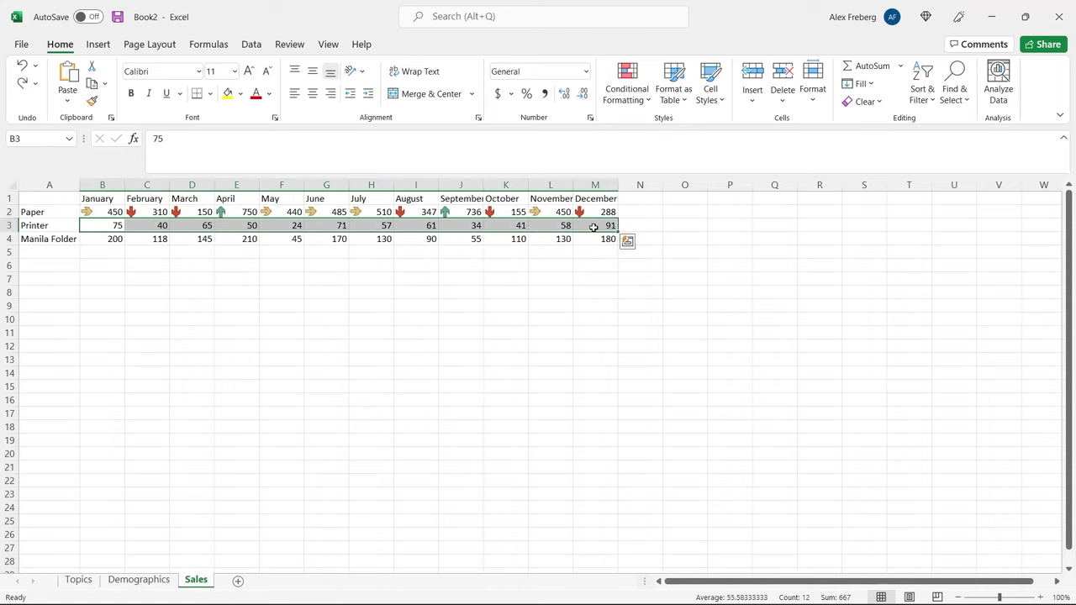
{"action": "left_click", "coordinate": [634, 98]}
{"action": "mouse_move", "coordinate": [681, 264]}
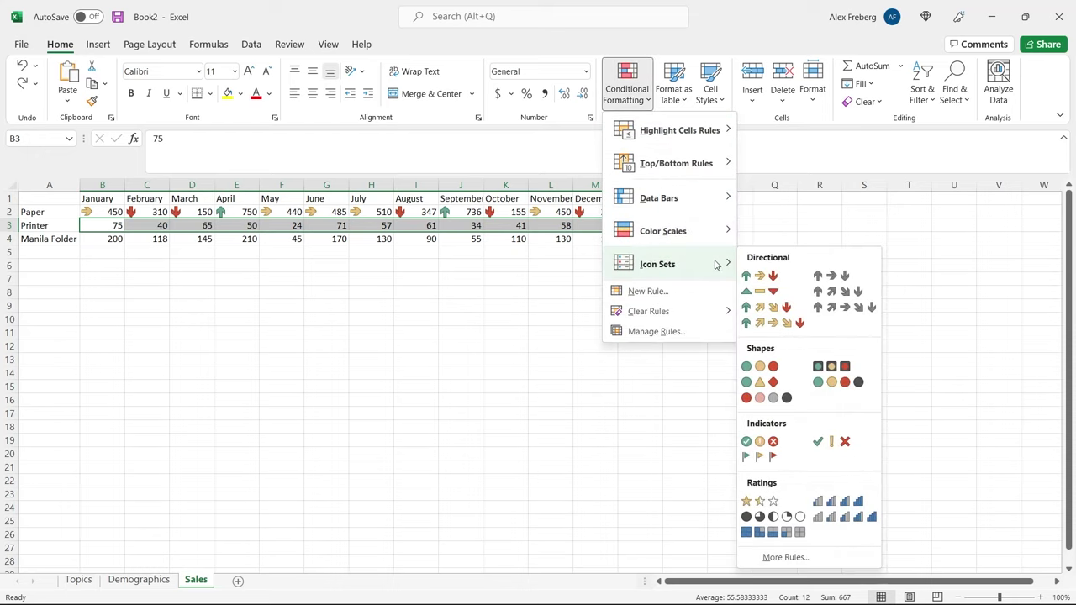
{"action": "left_click", "coordinate": [755, 275]}
{"action": "left_click", "coordinate": [435, 299]}
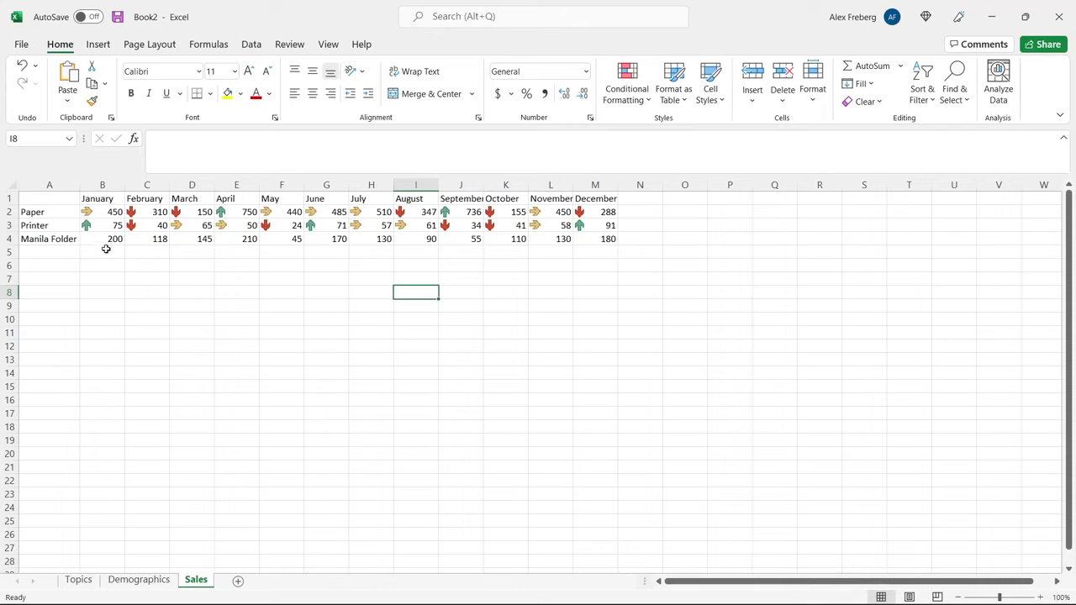
{"action": "left_click", "coordinate": [62, 223]}
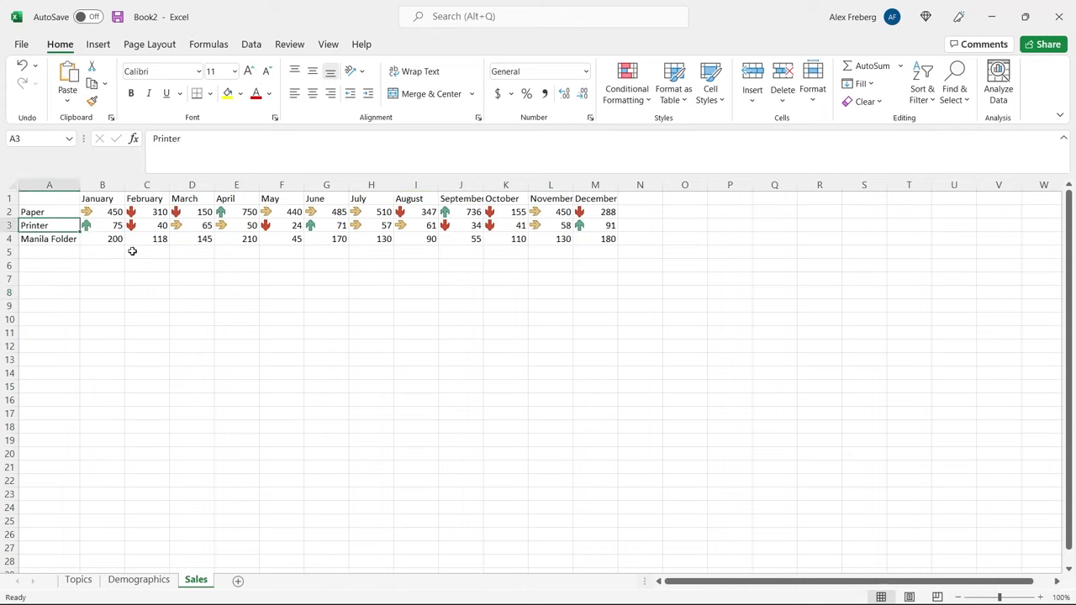
Step: Apply the three-flag indicator icon set to the Manila Folder row's monthly figures, B4:M4
{"action": "left_click_drag", "start_coordinate": [106, 239], "coordinate": [588, 239]}
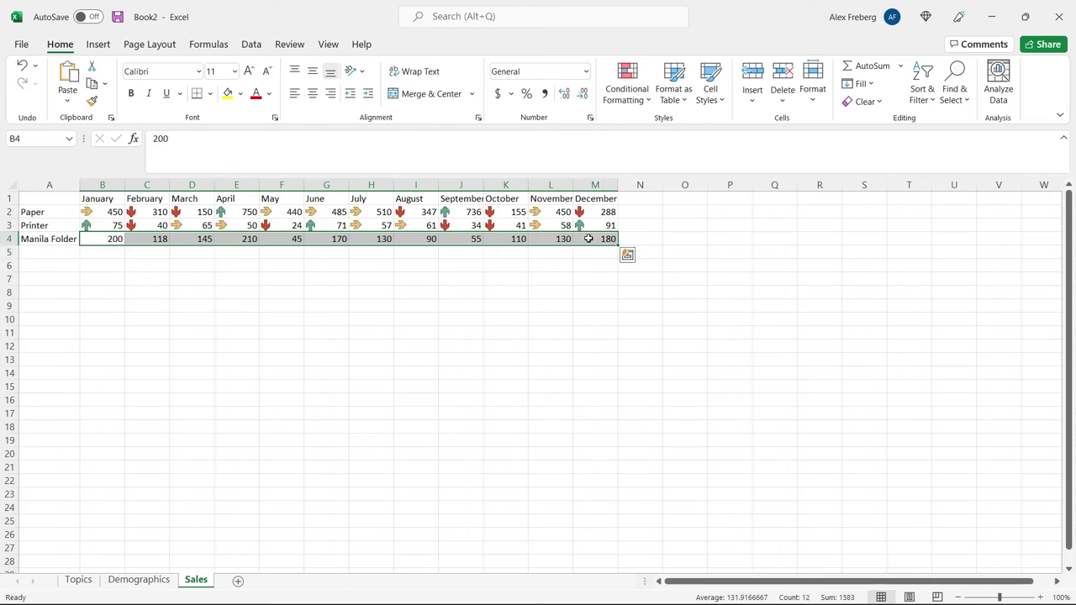
{"action": "left_click", "coordinate": [636, 93]}
{"action": "mouse_move", "coordinate": [690, 264]}
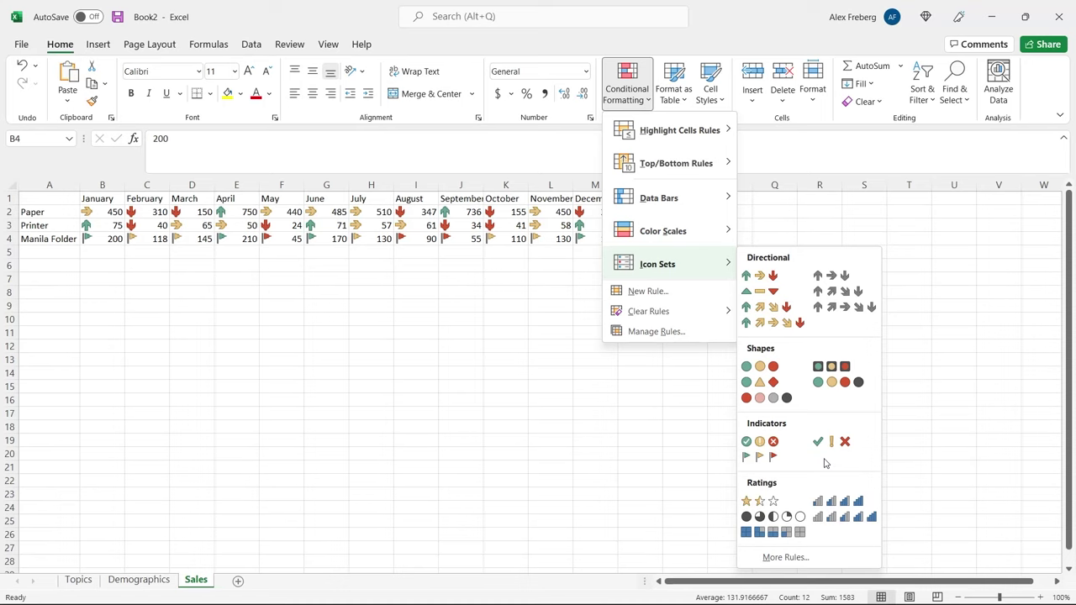
{"action": "left_click", "coordinate": [759, 456]}
Step: On the Demographics sheet, apply the Green - Yellow - Red color scale to the whole Salary column
{"action": "left_click", "coordinate": [143, 581]}
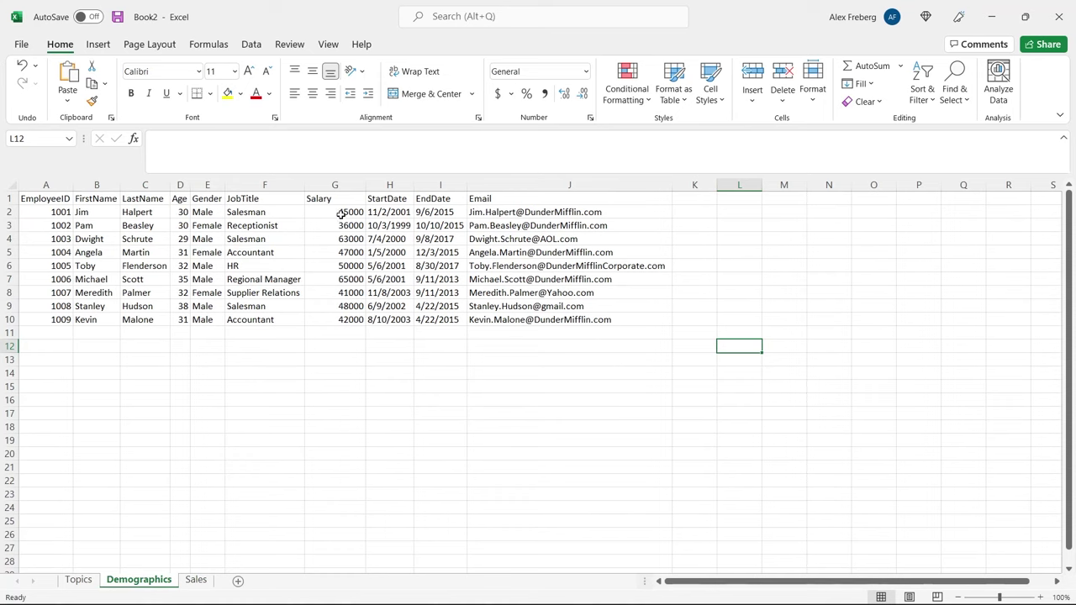
{"action": "left_click", "coordinate": [336, 185]}
{"action": "left_click", "coordinate": [626, 89]}
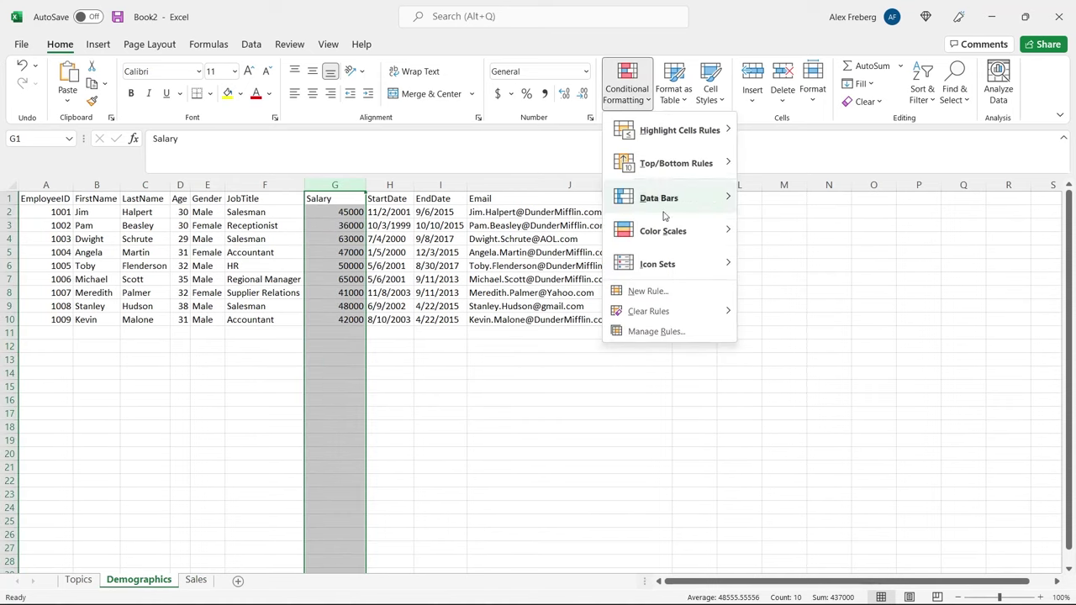
{"action": "mouse_move", "coordinate": [697, 234]}
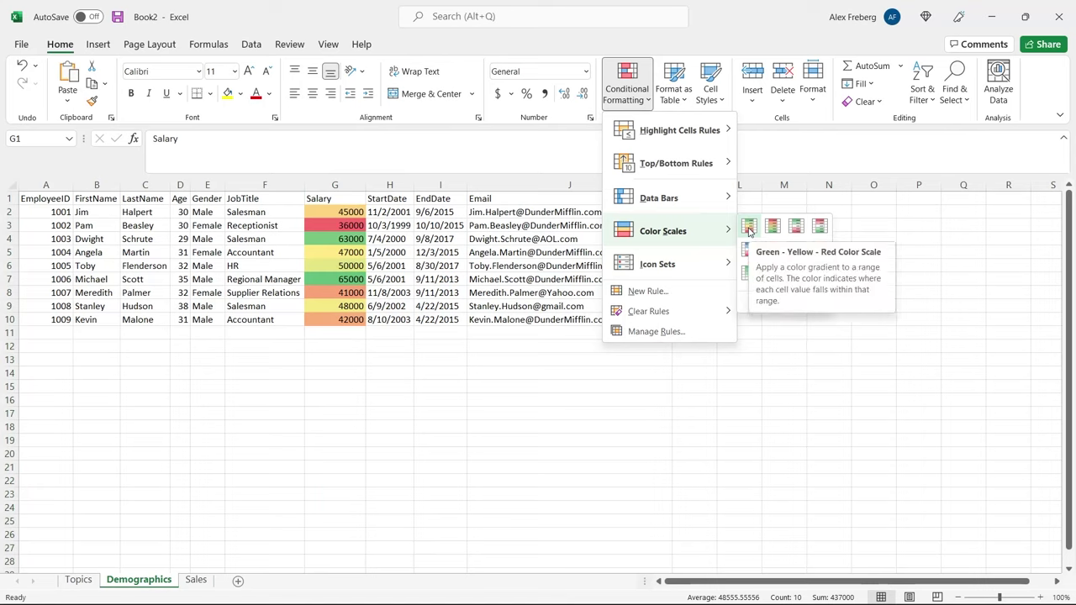
{"action": "left_click", "coordinate": [748, 229]}
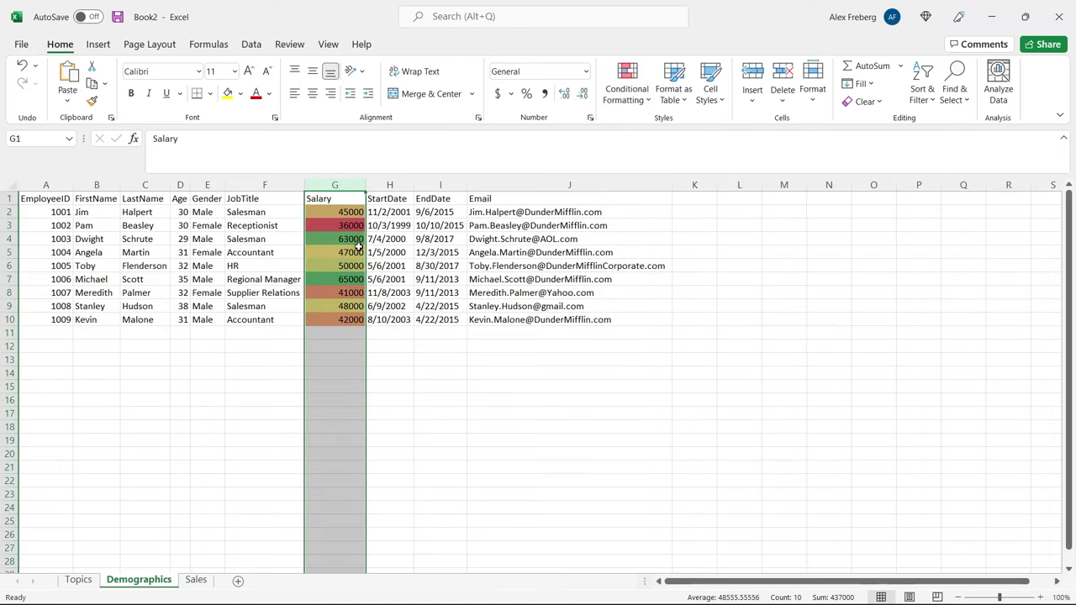
{"action": "left_click", "coordinate": [348, 238]}
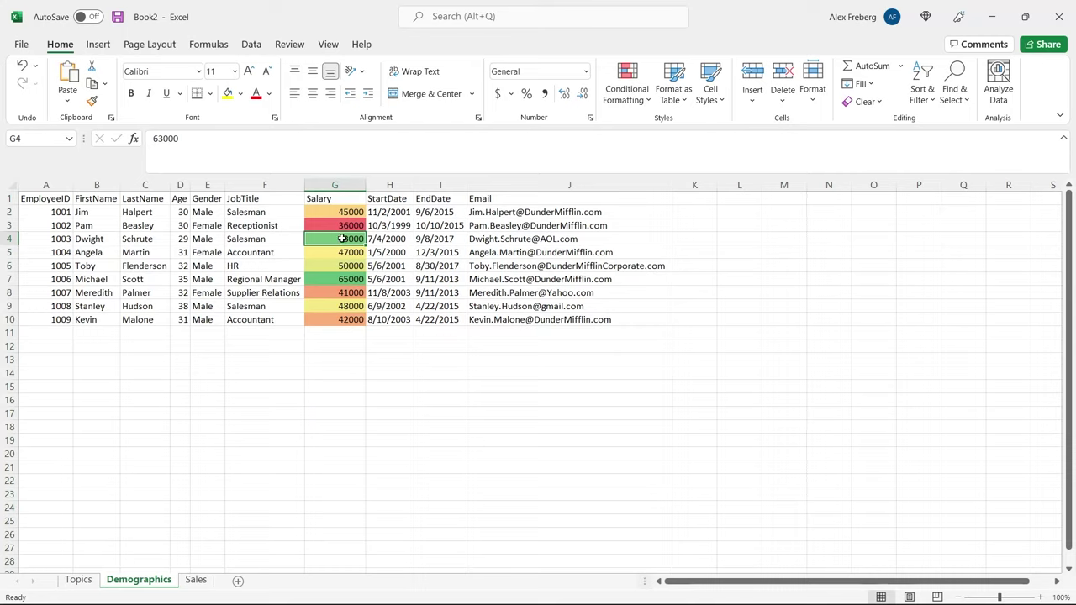
{"action": "left_click", "coordinate": [339, 224]}
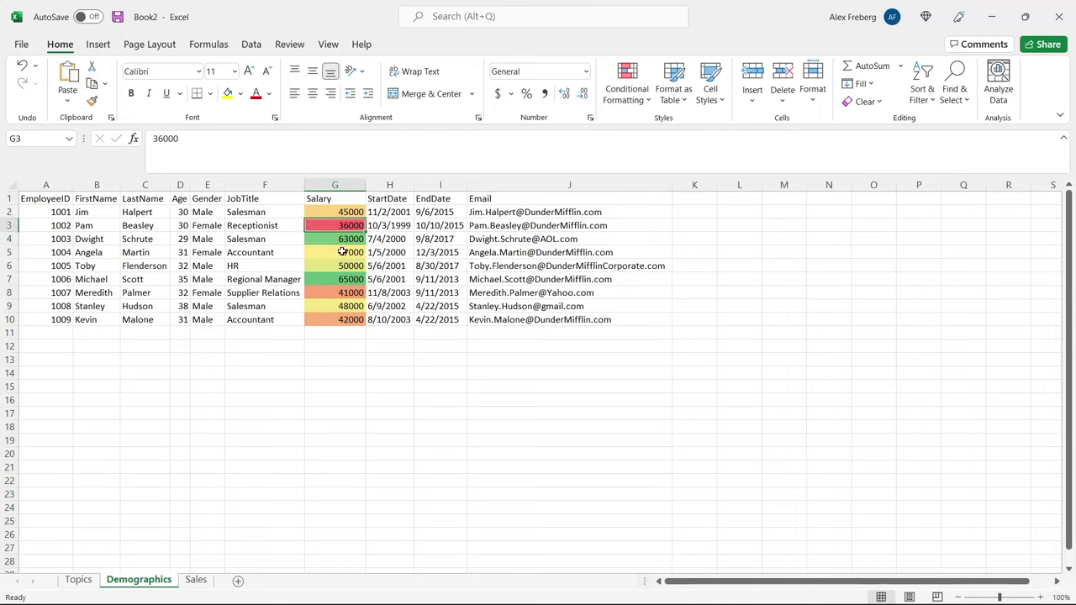
Step: Change the Salary column's conditional formatting to the Blue - White - Red color scale
{"action": "left_click", "coordinate": [318, 189]}
{"action": "left_click", "coordinate": [320, 189]}
{"action": "left_click", "coordinate": [621, 90]}
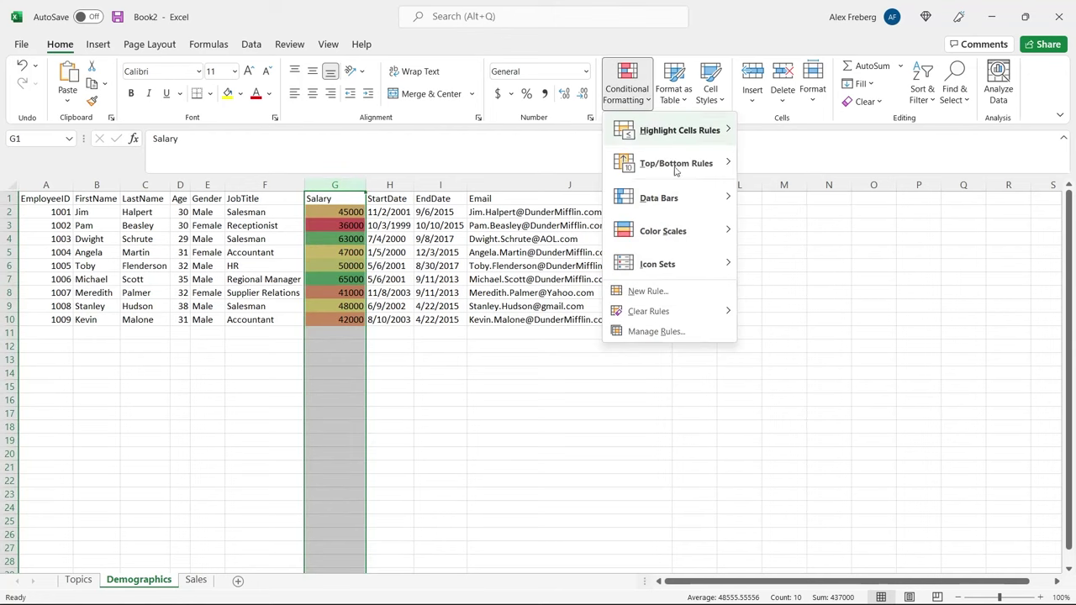
{"action": "mouse_move", "coordinate": [672, 231]}
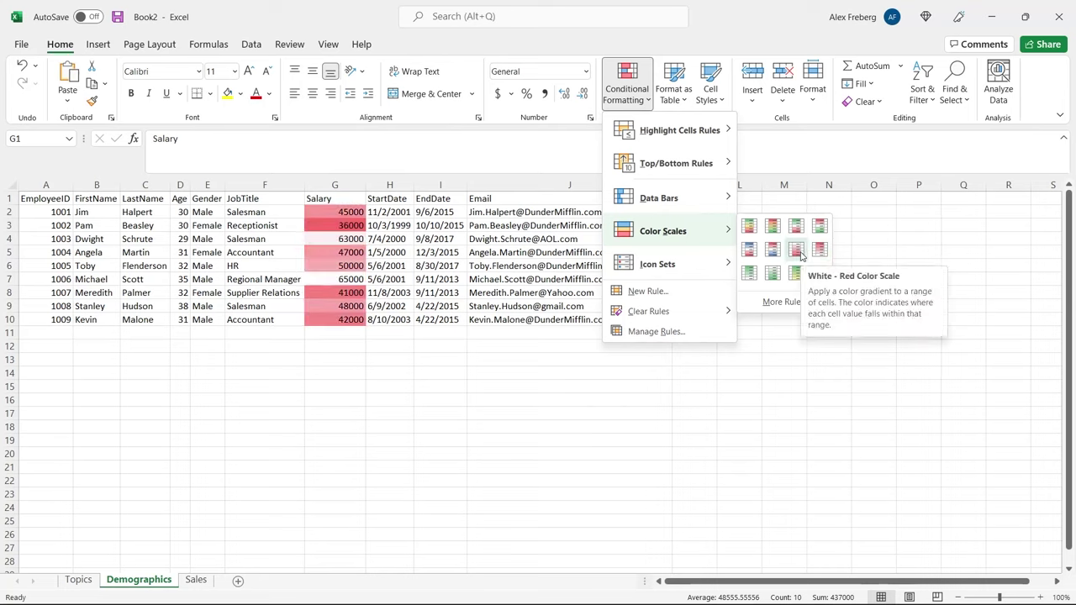
{"action": "left_click", "coordinate": [747, 249]}
{"action": "left_click", "coordinate": [351, 252]}
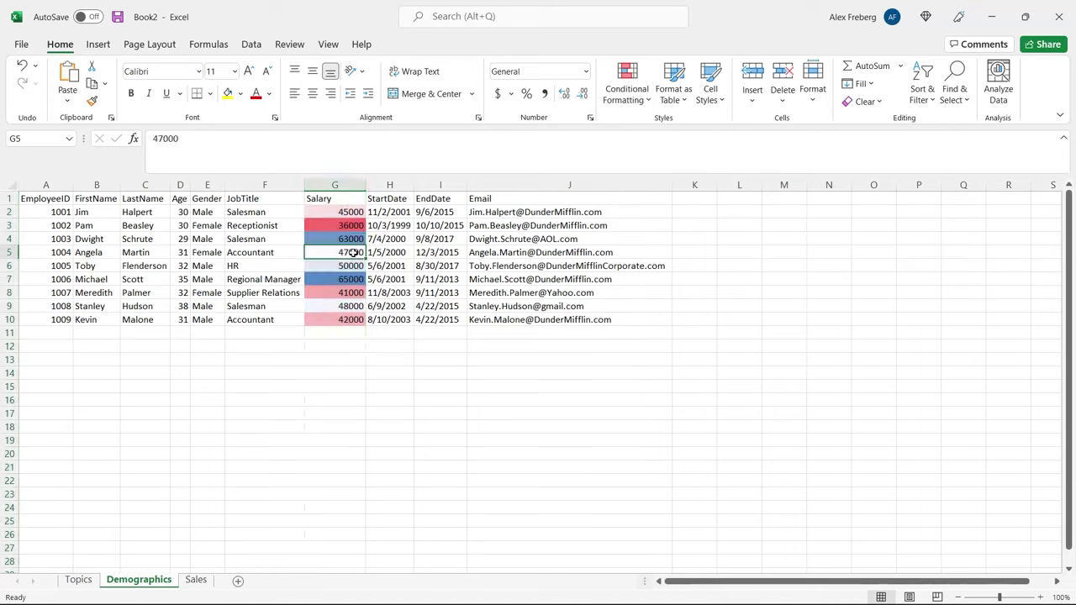
{"action": "left_click", "coordinate": [343, 238]}
{"action": "left_click", "coordinate": [342, 225]}
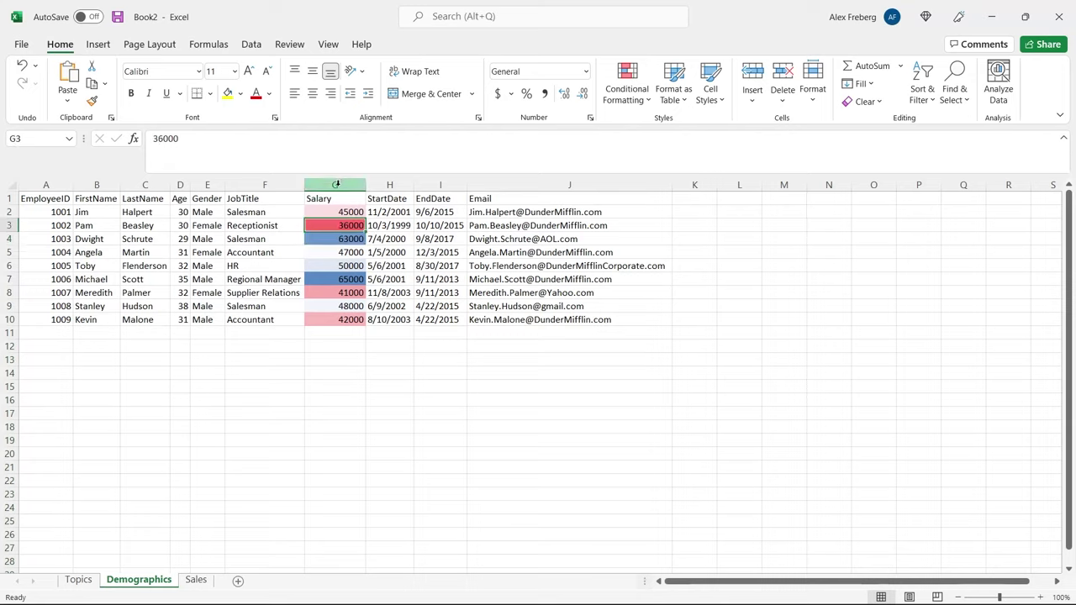
Step: Add blue gradient-fill data bars to the Salary column on top of its color scale
{"action": "left_click", "coordinate": [343, 184]}
{"action": "left_click", "coordinate": [622, 94]}
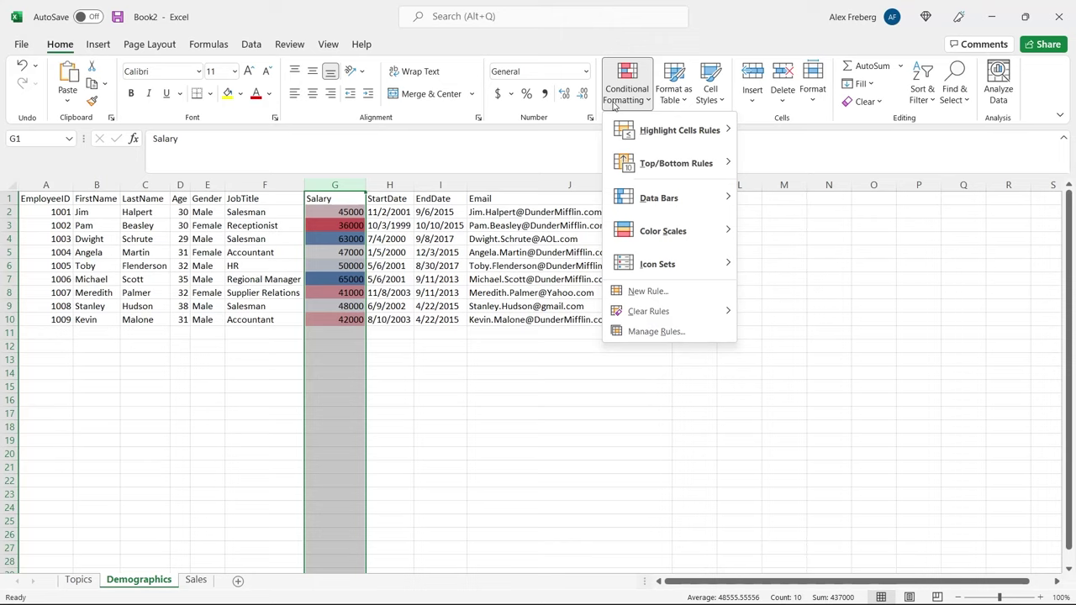
{"action": "mouse_move", "coordinate": [685, 210]}
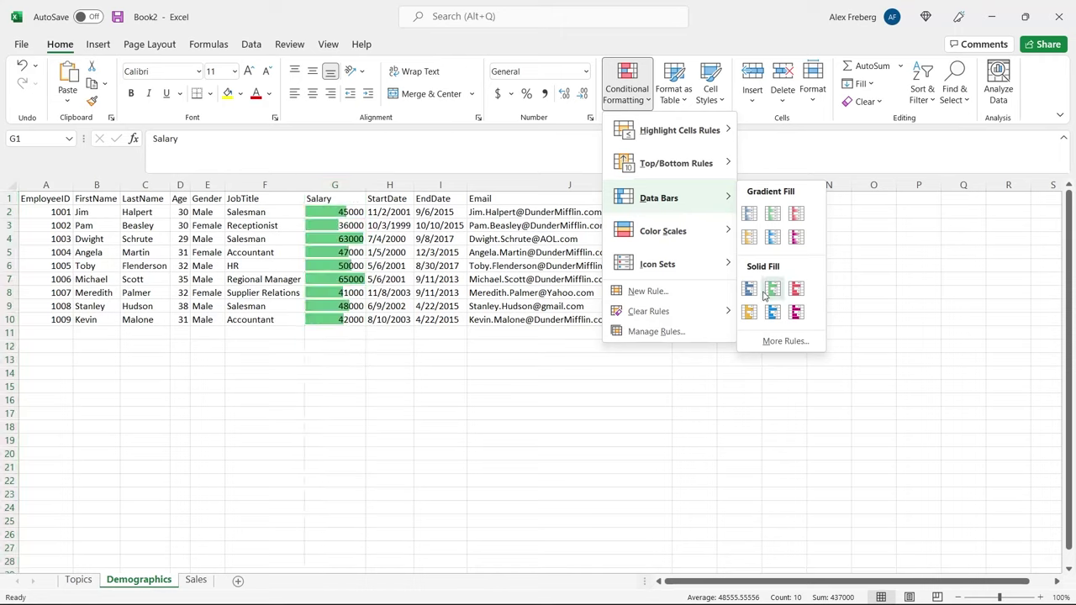
{"action": "left_click", "coordinate": [751, 218]}
{"action": "left_click", "coordinate": [425, 383]}
Step: Clear all conditional formatting rules from the Salary column only
{"action": "left_click", "coordinate": [336, 184]}
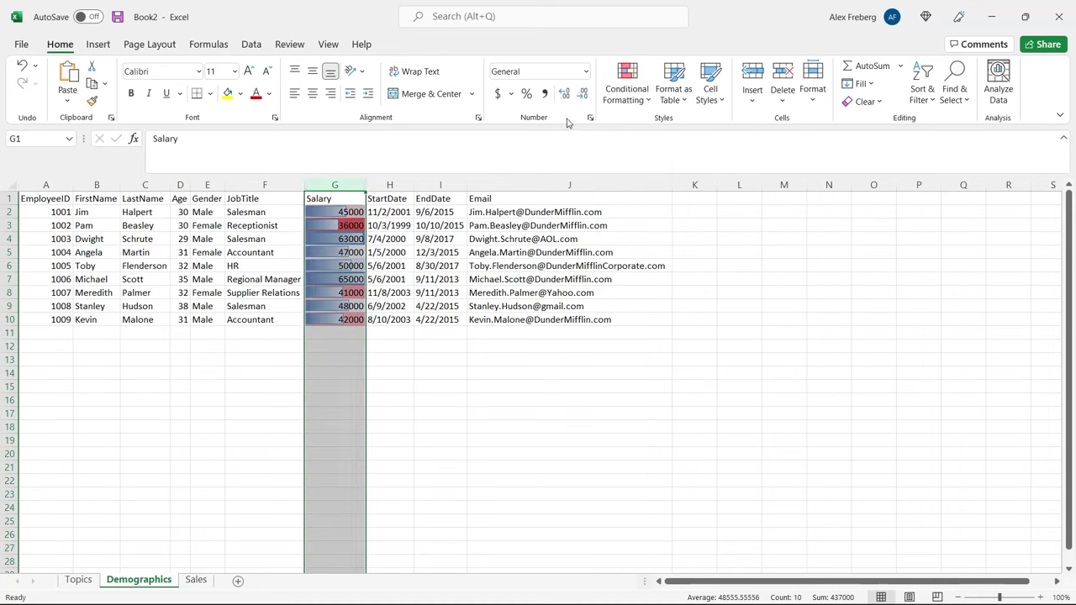
{"action": "left_click", "coordinate": [611, 105]}
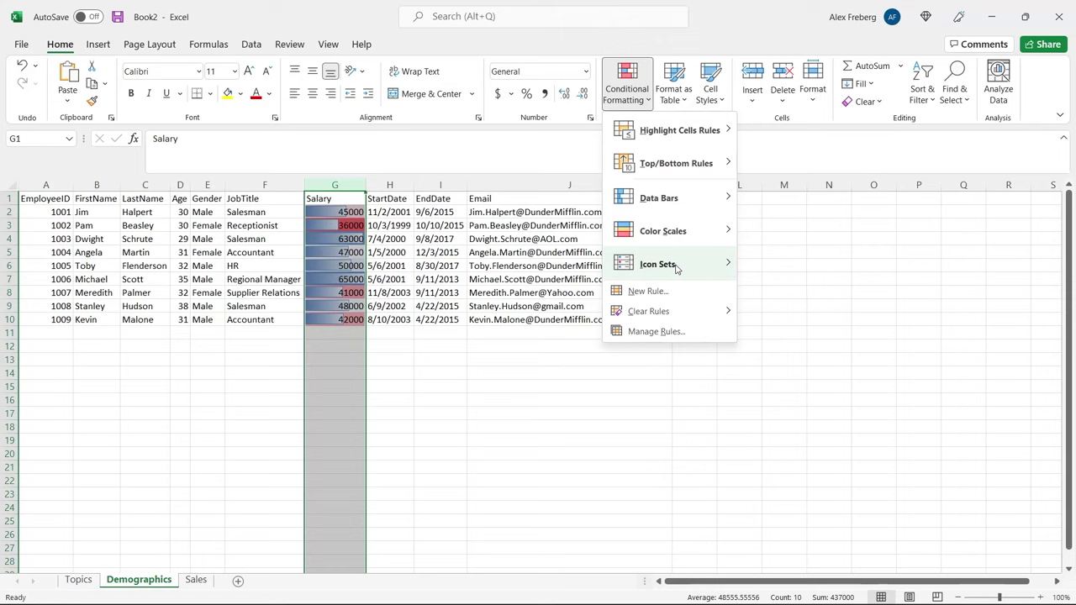
{"action": "mouse_move", "coordinate": [672, 312]}
{"action": "left_click", "coordinate": [764, 314]}
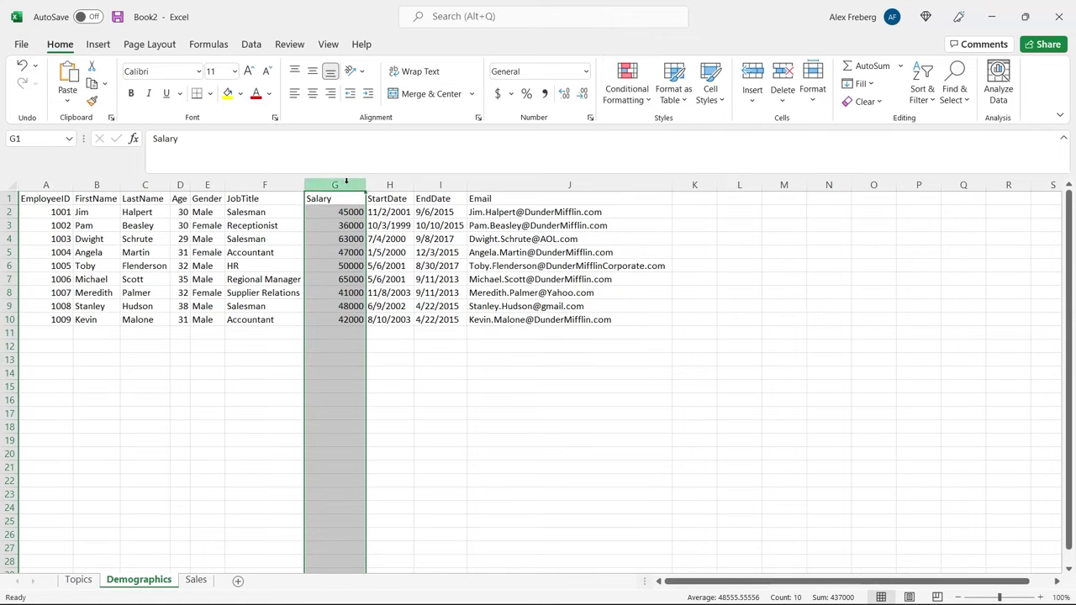
Step: Apply blue gradient-fill data bars to the Salary column and compare the bars of a few salaries
{"action": "left_click", "coordinate": [627, 88]}
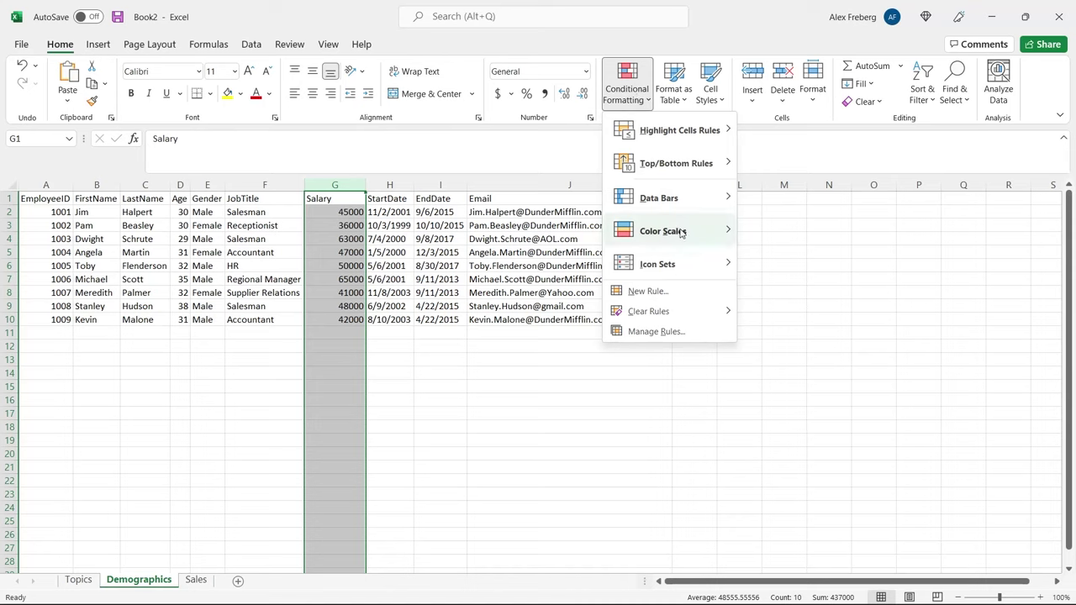
{"action": "left_click", "coordinate": [750, 217]}
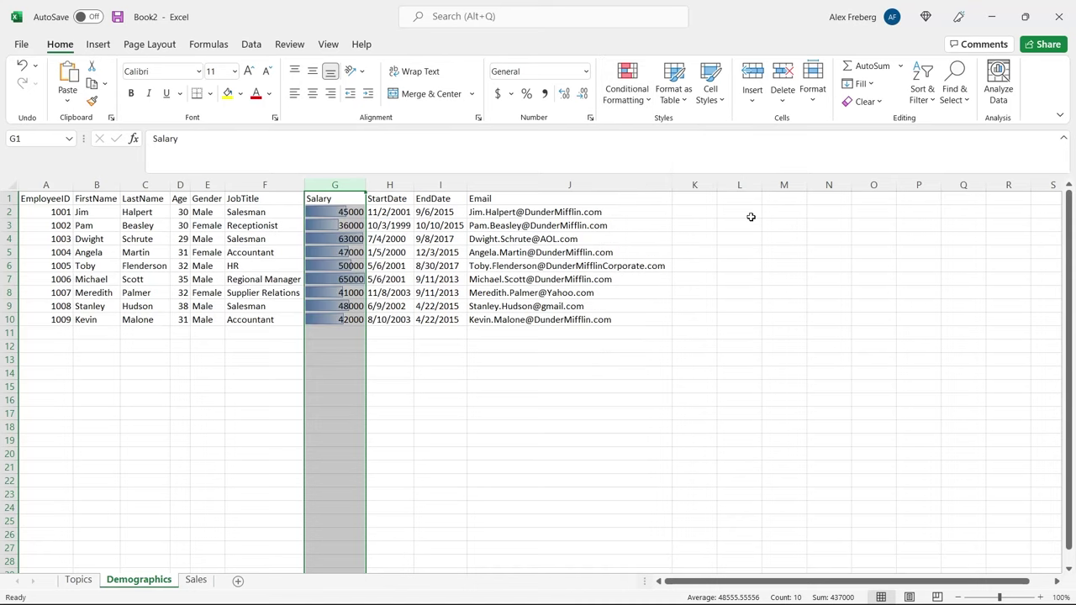
{"action": "left_click", "coordinate": [393, 264]}
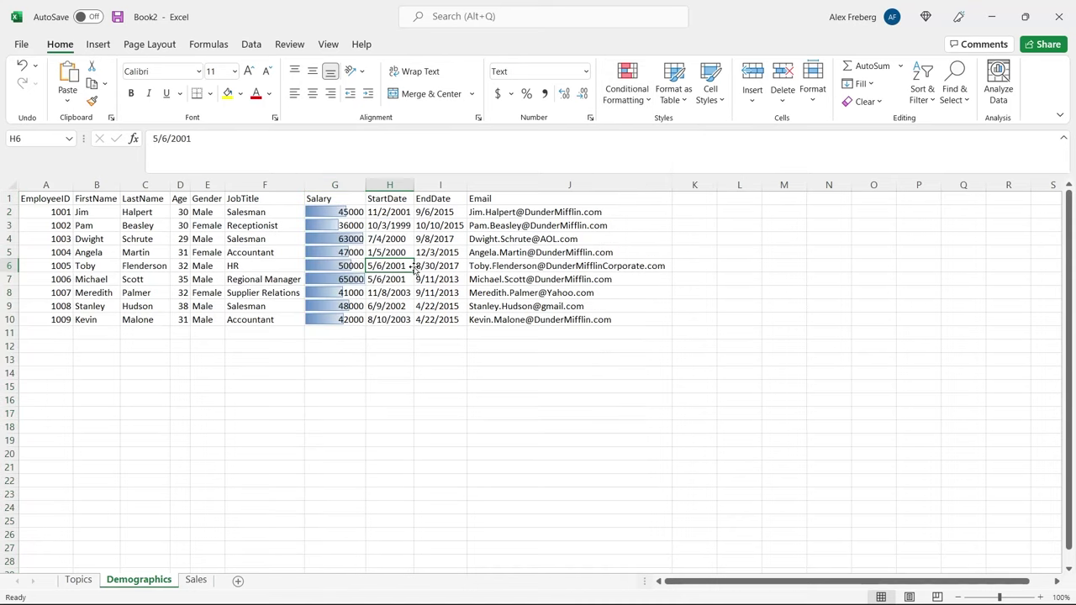
{"action": "left_click", "coordinate": [347, 238]}
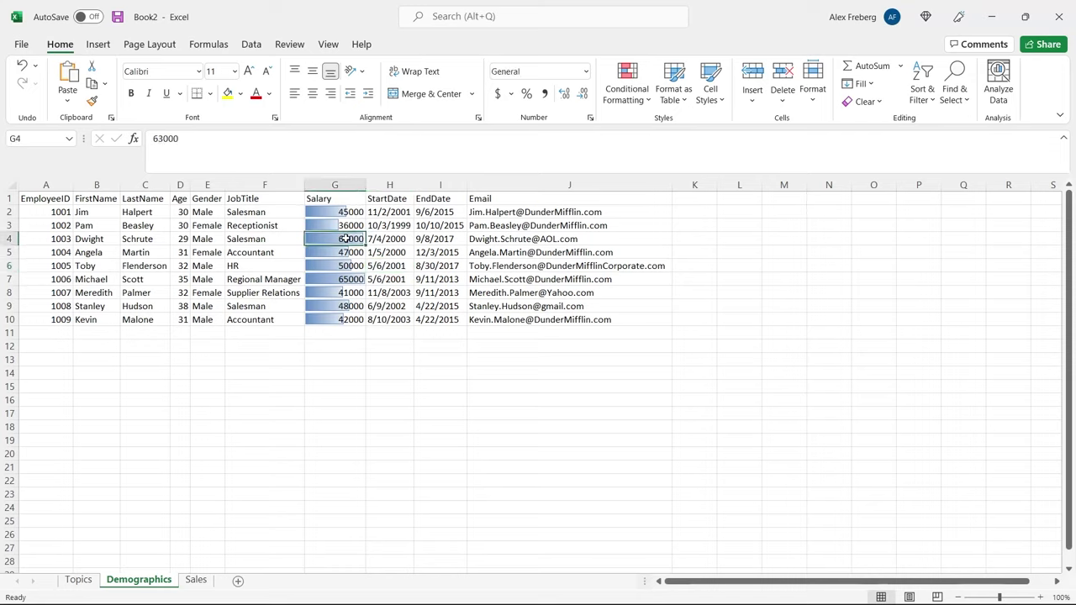
{"action": "left_click", "coordinate": [345, 281]}
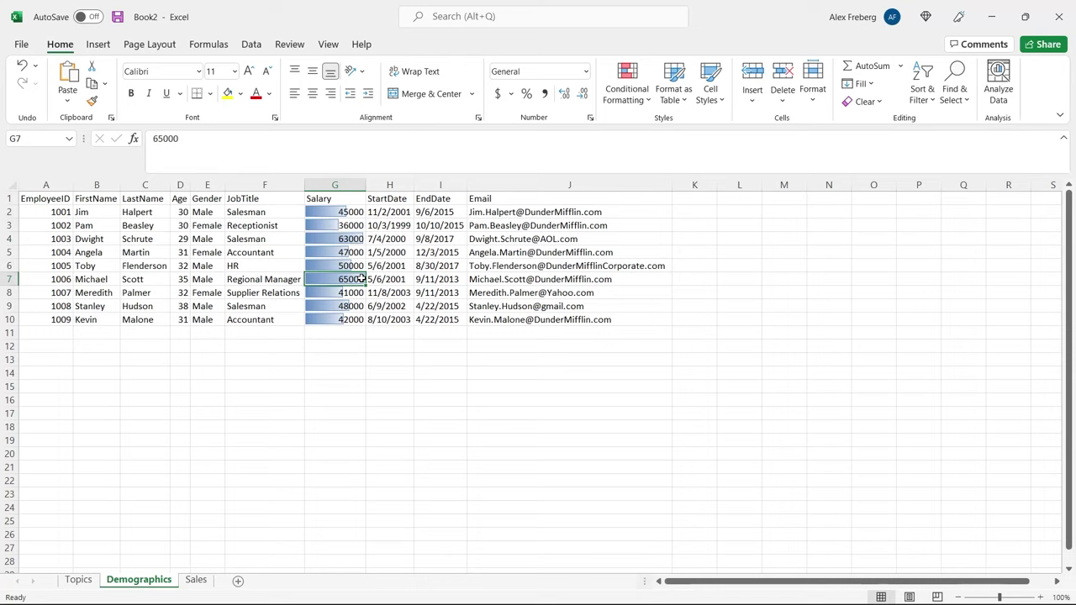
{"action": "left_click", "coordinate": [340, 225]}
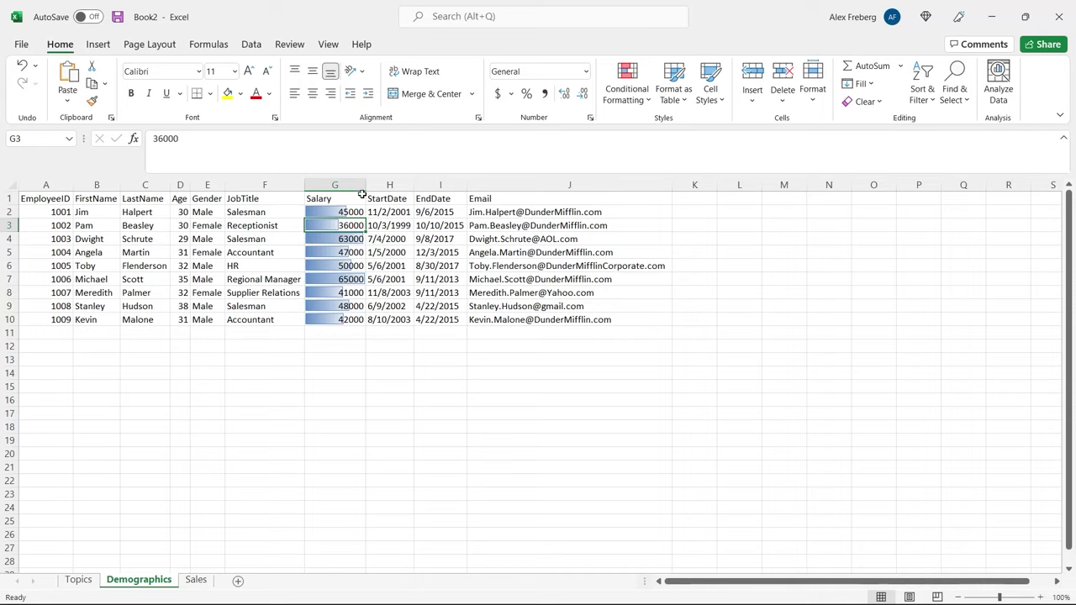
Step: Widen the Salary column to stretch its data bars, and narrow it again to slightly more than its original width
{"action": "left_click_drag", "start_coordinate": [365, 184], "coordinate": [488, 184]}
{"action": "left_click", "coordinate": [456, 358]}
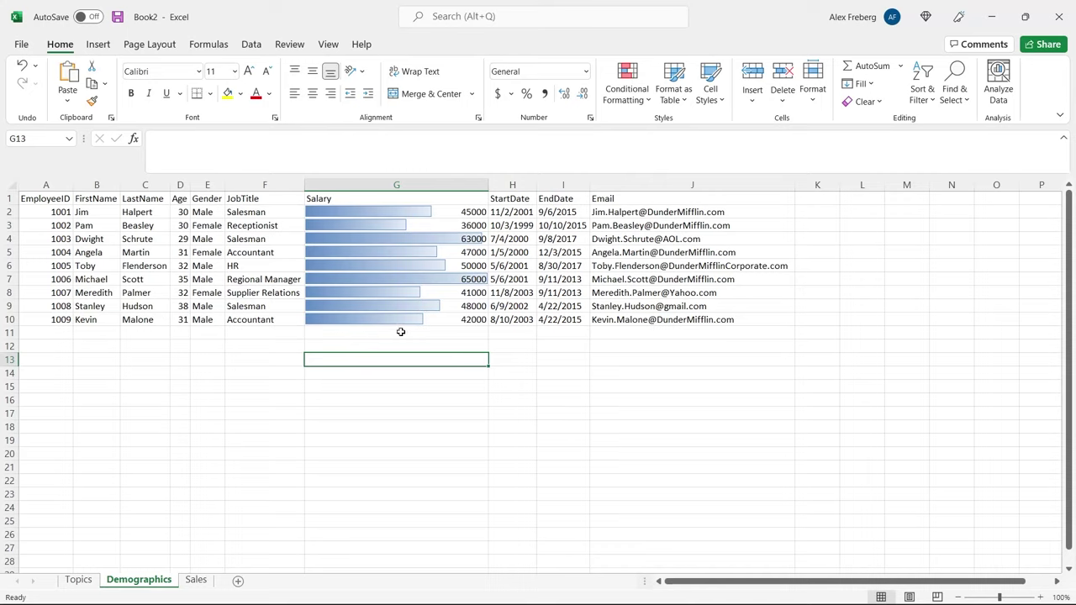
{"action": "left_click_drag", "start_coordinate": [487, 181], "coordinate": [390, 183]}
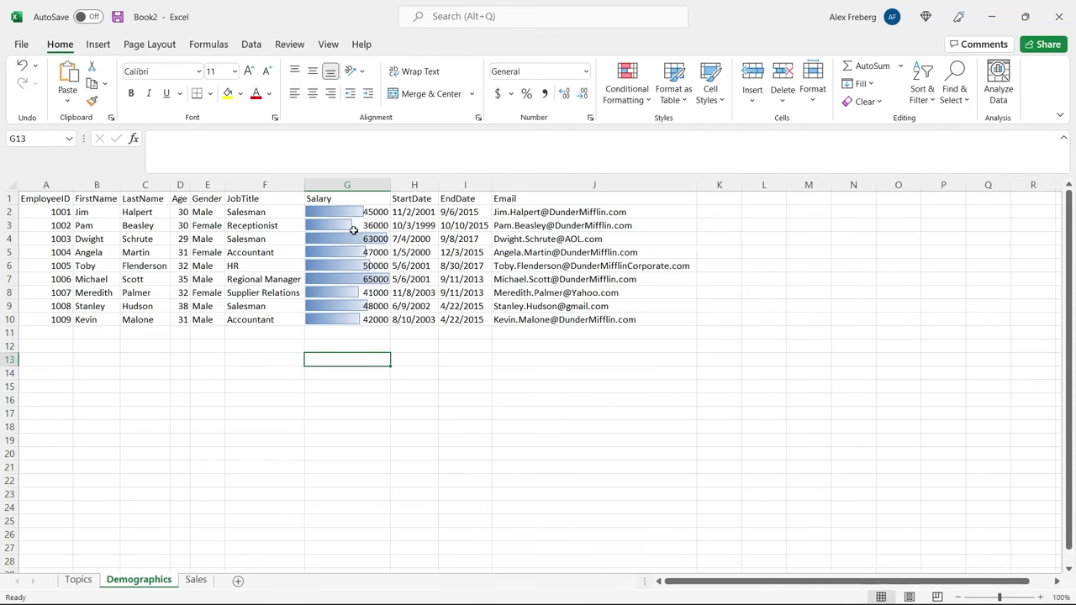
Step: Clear the data bar rule from the selected Salary column
{"action": "left_click", "coordinate": [357, 185]}
{"action": "left_click", "coordinate": [626, 93]}
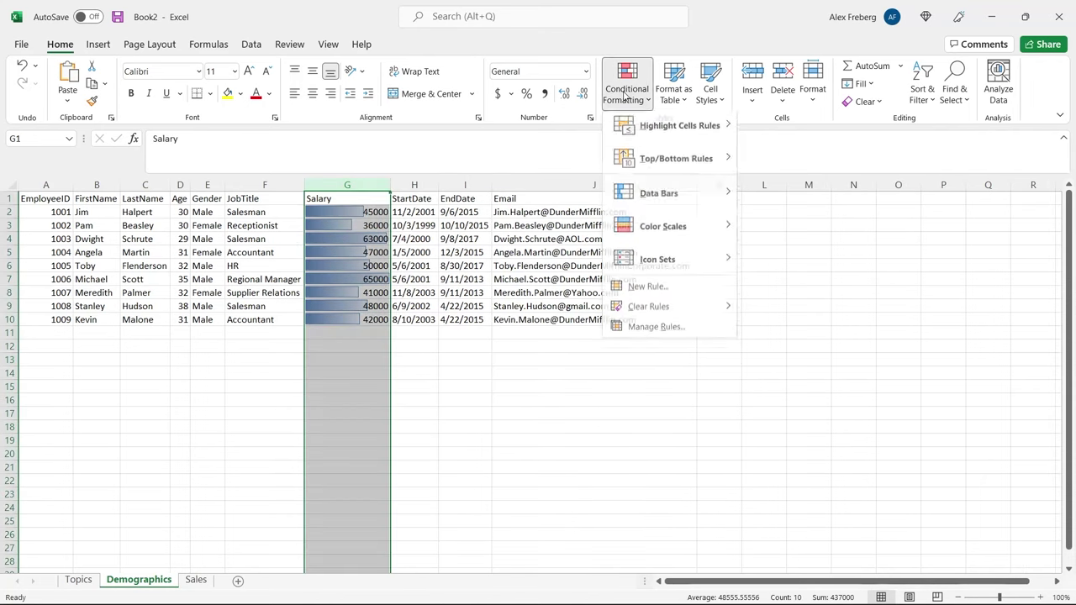
{"action": "mouse_move", "coordinate": [684, 314]}
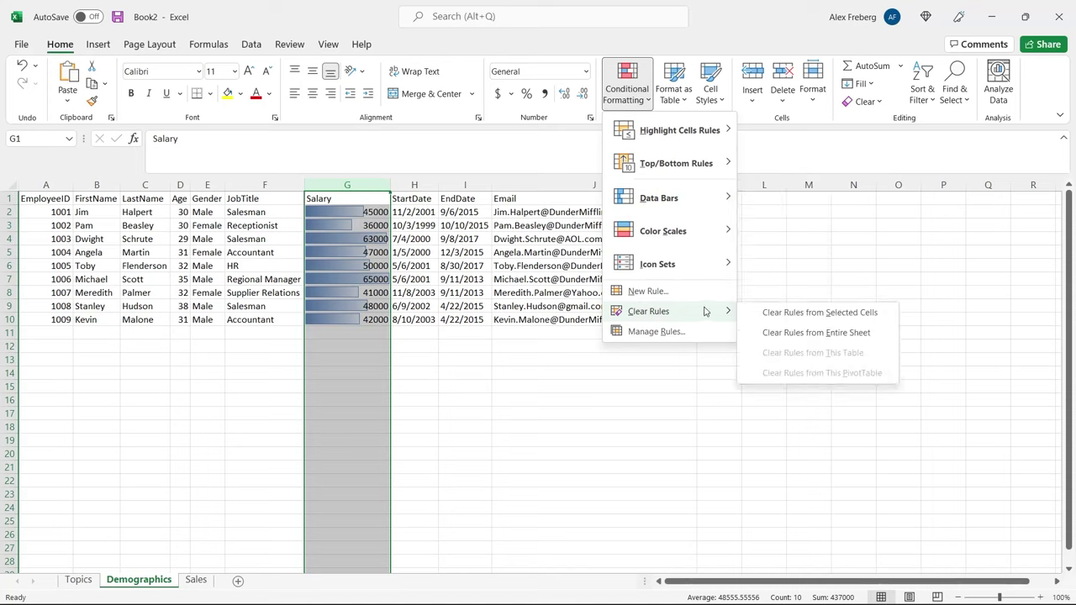
{"action": "left_click", "coordinate": [794, 313]}
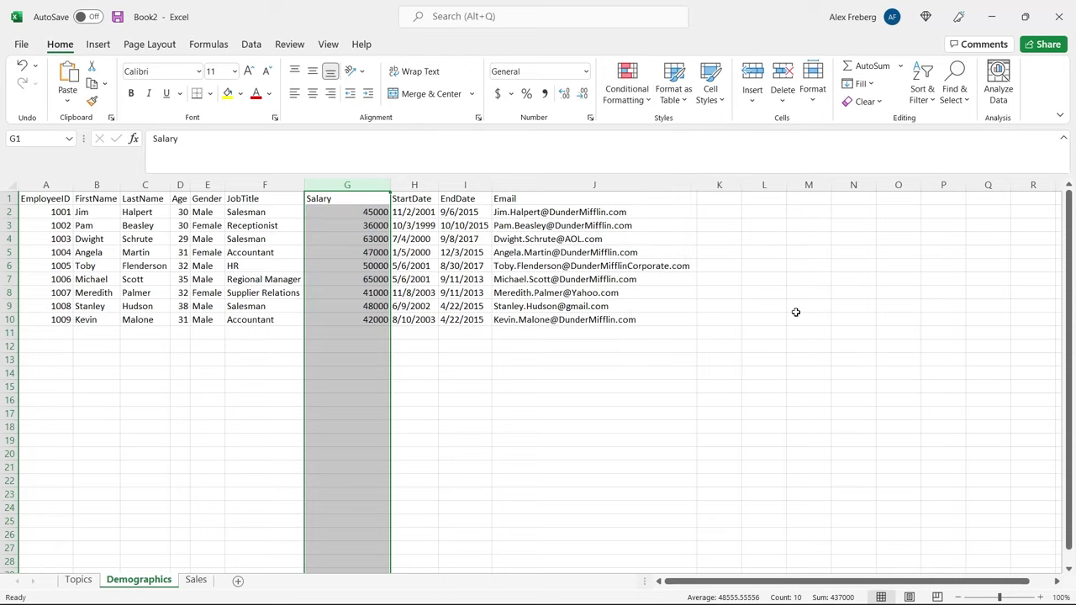
{"action": "left_click", "coordinate": [455, 348]}
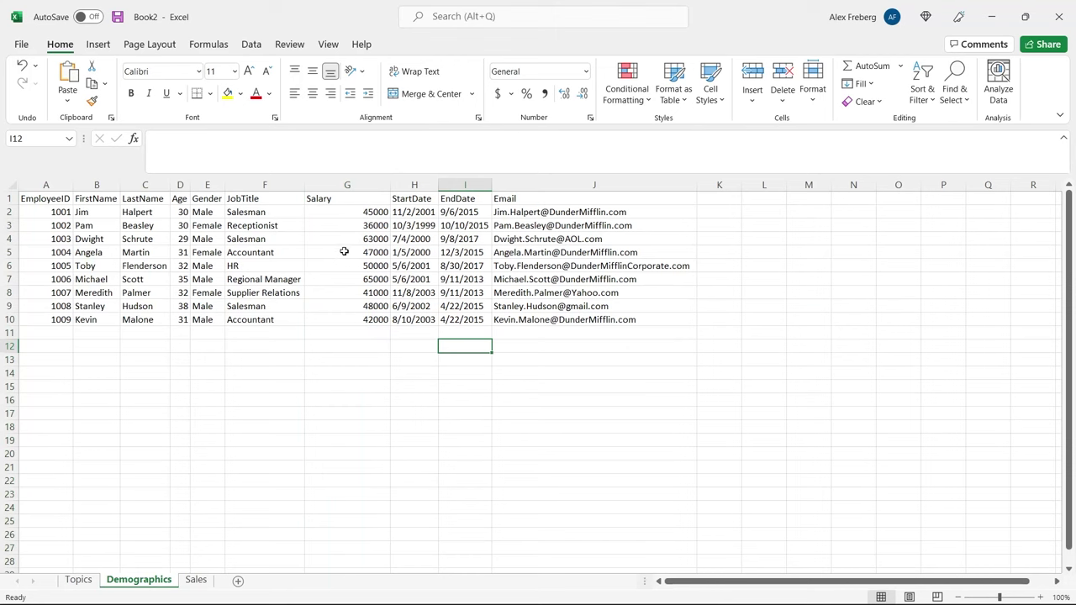
Step: Highlight the above-average values in the Salary column with light red fill and dark red text
{"action": "left_click", "coordinate": [347, 185]}
{"action": "left_click", "coordinate": [627, 92]}
{"action": "mouse_move", "coordinate": [707, 169]}
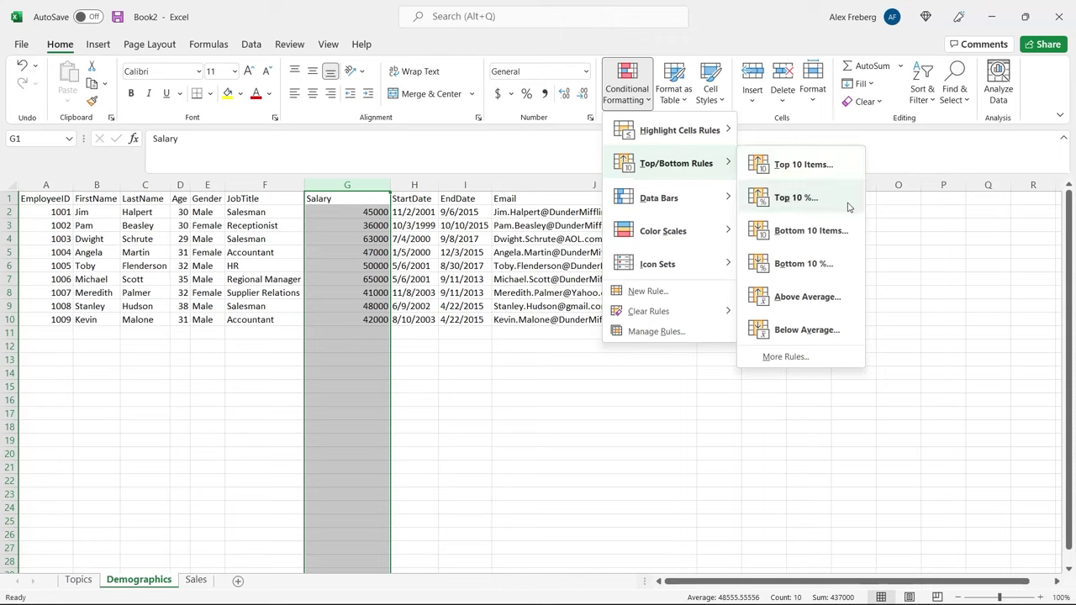
{"action": "left_click", "coordinate": [845, 297]}
{"action": "left_click", "coordinate": [804, 201]}
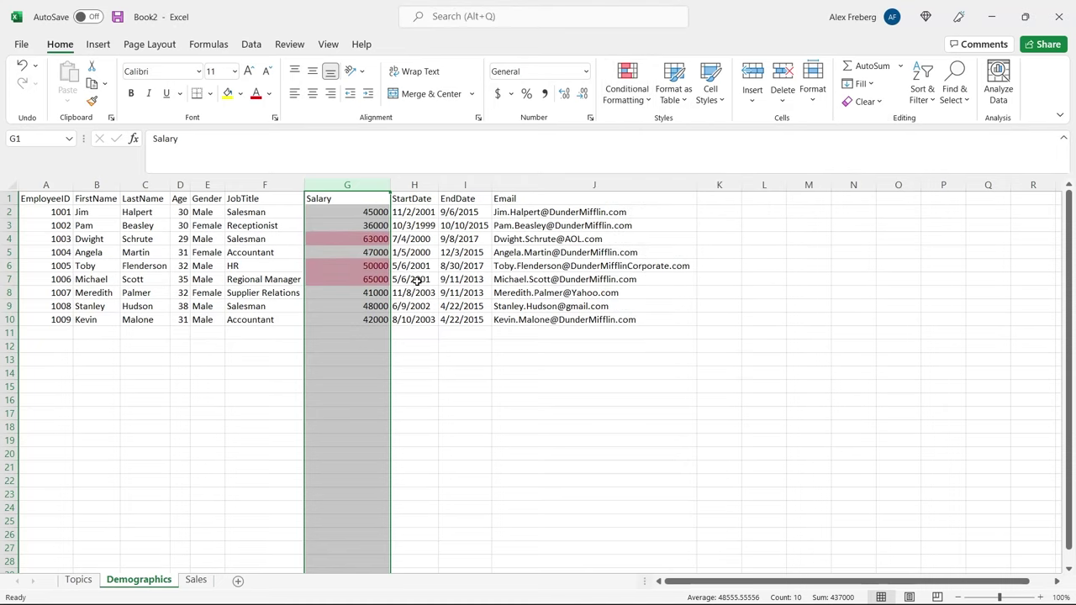
Step: Examine the highlighted above-average salaries and compare them with the unhighlighted ones
{"action": "left_click", "coordinate": [417, 281]}
{"action": "left_click", "coordinate": [346, 278]}
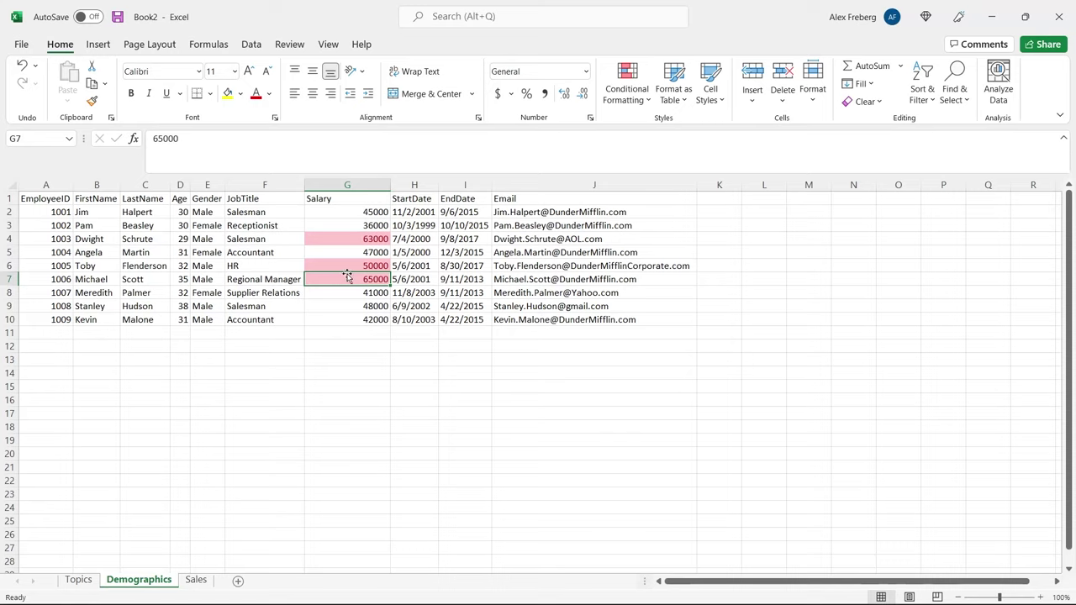
{"action": "left_click", "coordinate": [342, 265]}
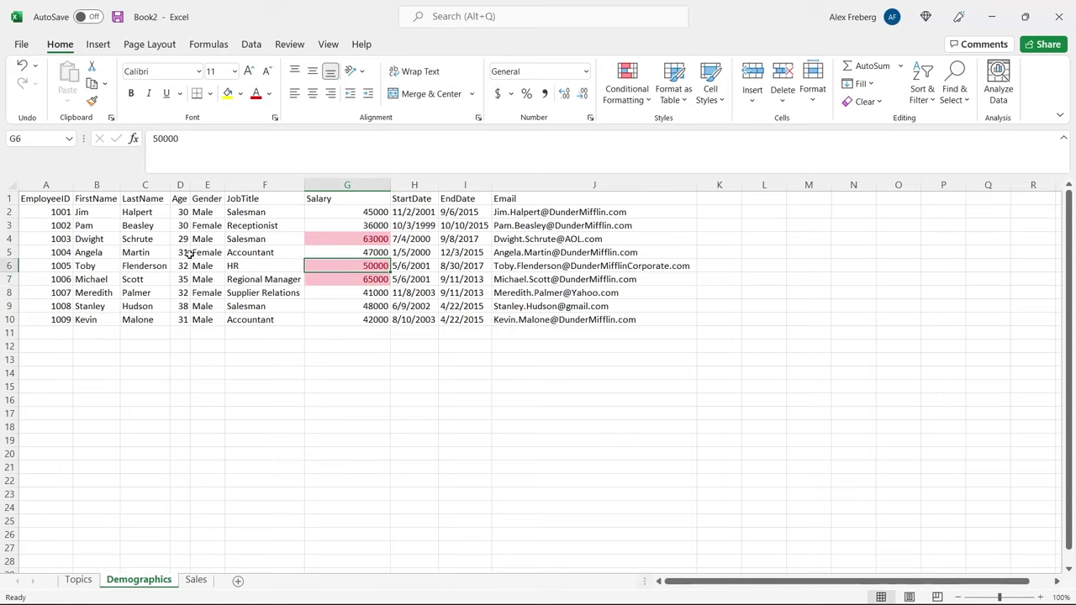
{"action": "left_click", "coordinate": [333, 236]}
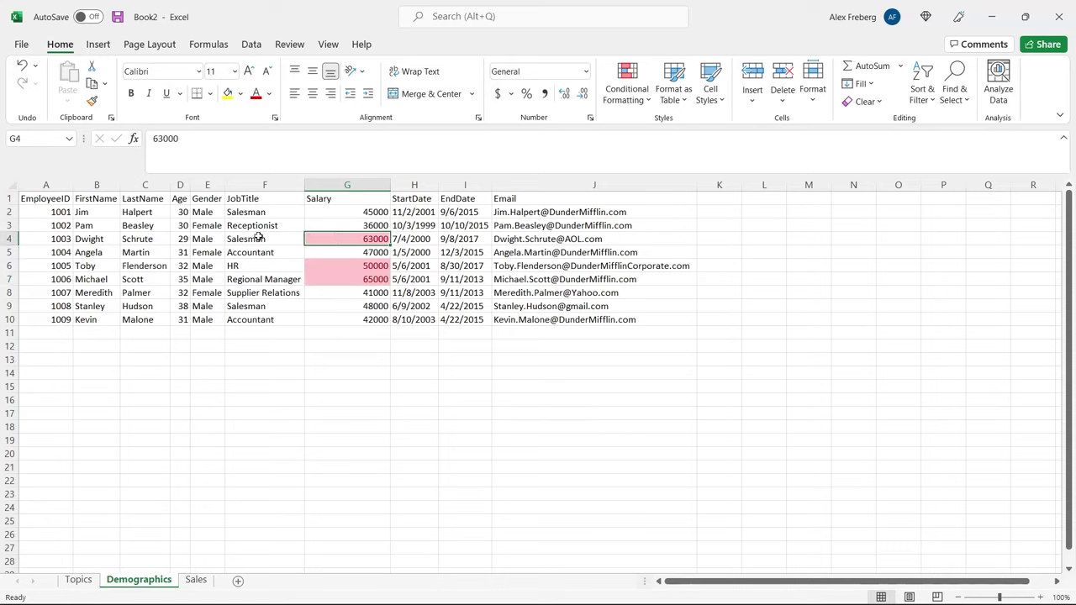
{"action": "left_click", "coordinate": [350, 334]}
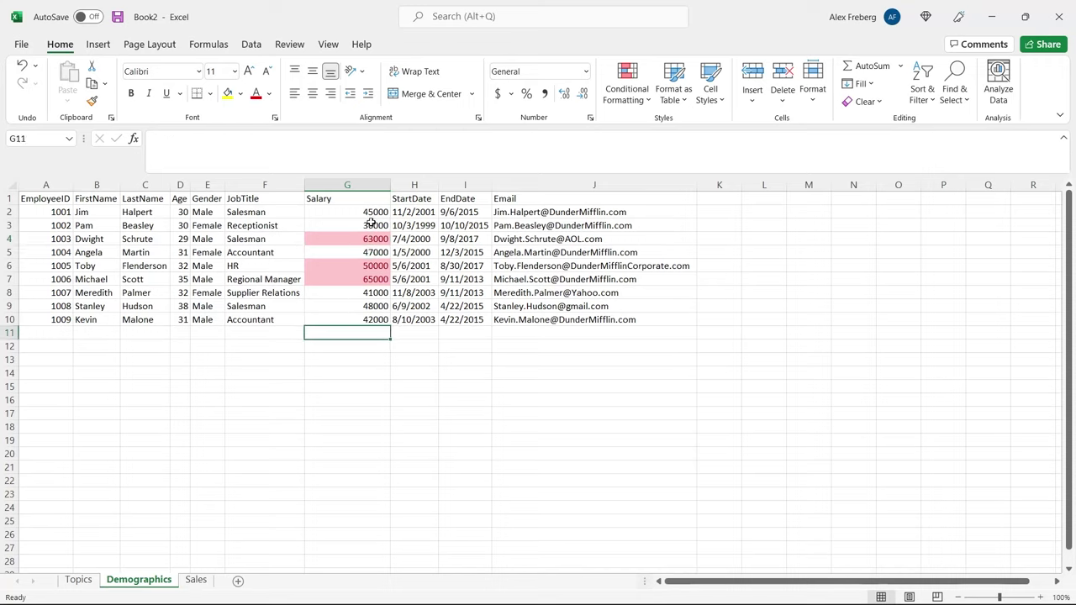
{"action": "left_click", "coordinate": [368, 307]}
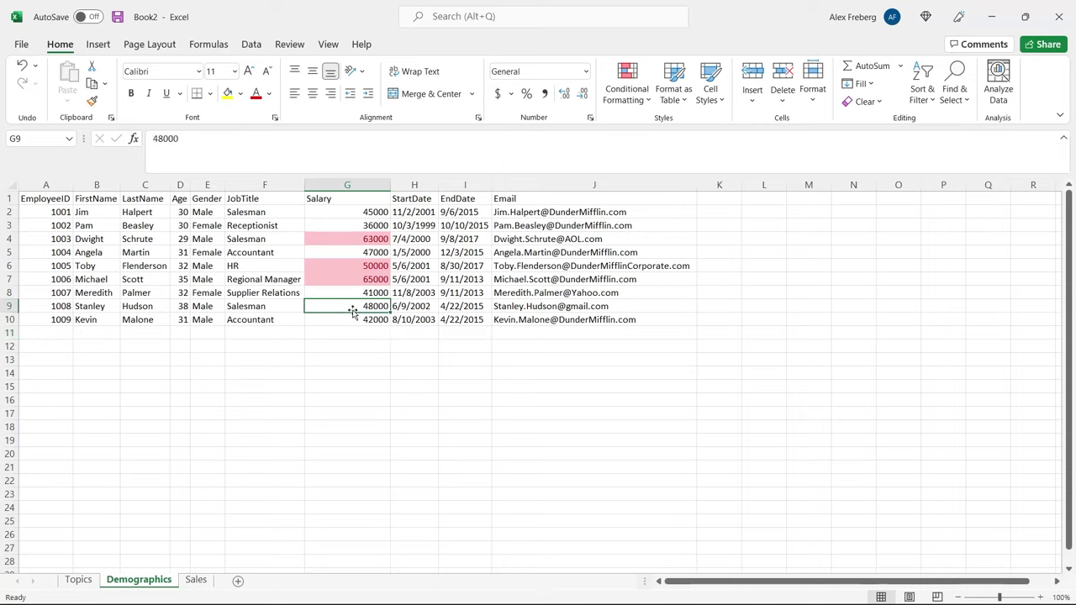
{"action": "left_click", "coordinate": [352, 268]}
{"action": "left_click", "coordinate": [350, 278]}
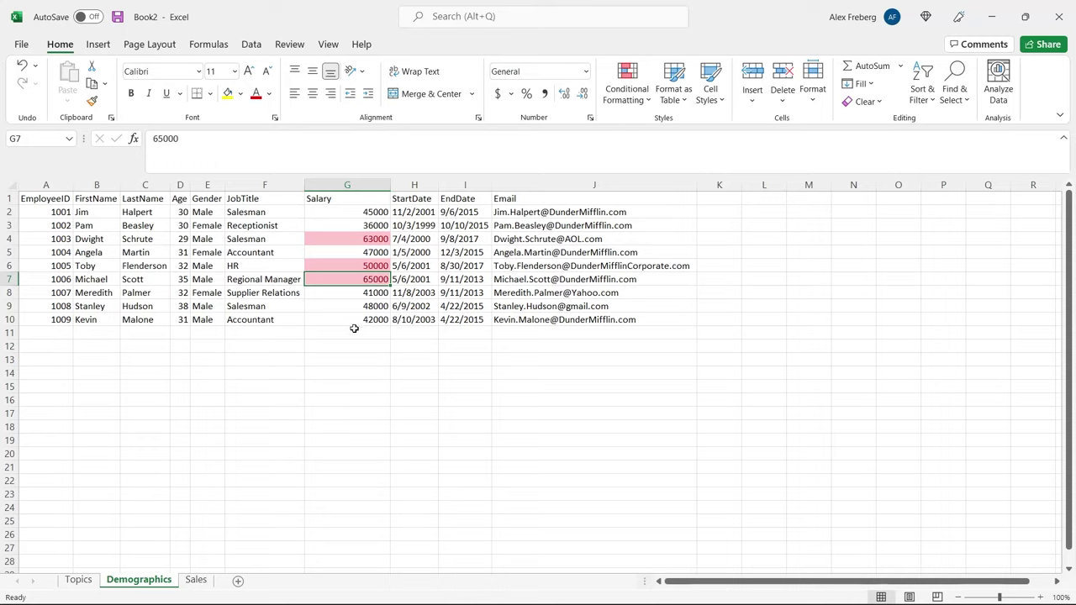
Step: Clear the above-average rule from the selected Salary column
{"action": "left_click", "coordinate": [349, 184]}
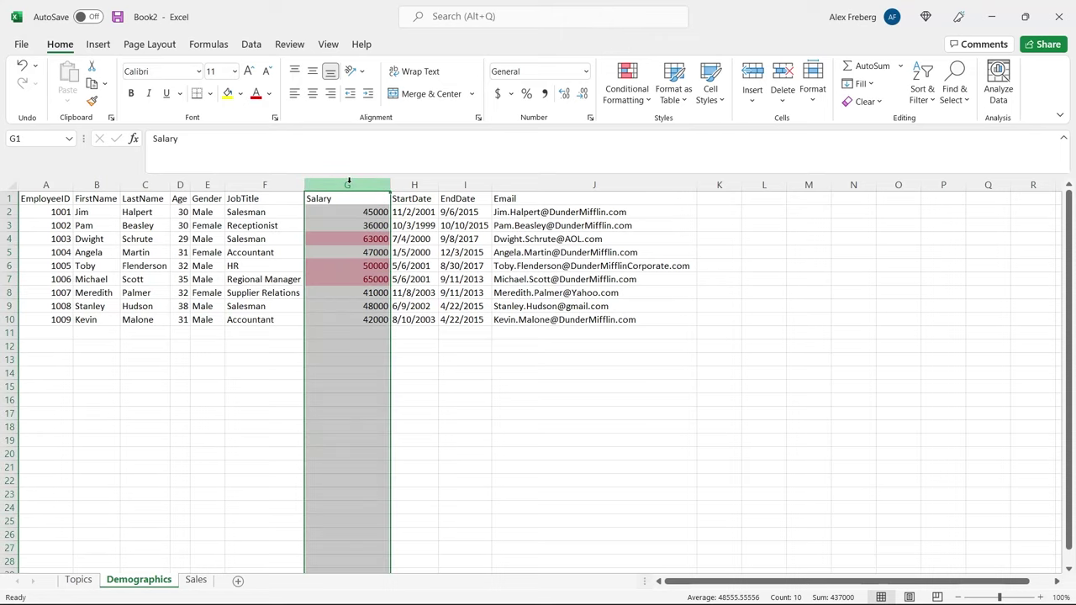
{"action": "left_click", "coordinate": [636, 101]}
{"action": "mouse_move", "coordinate": [689, 319]}
{"action": "left_click", "coordinate": [762, 313]}
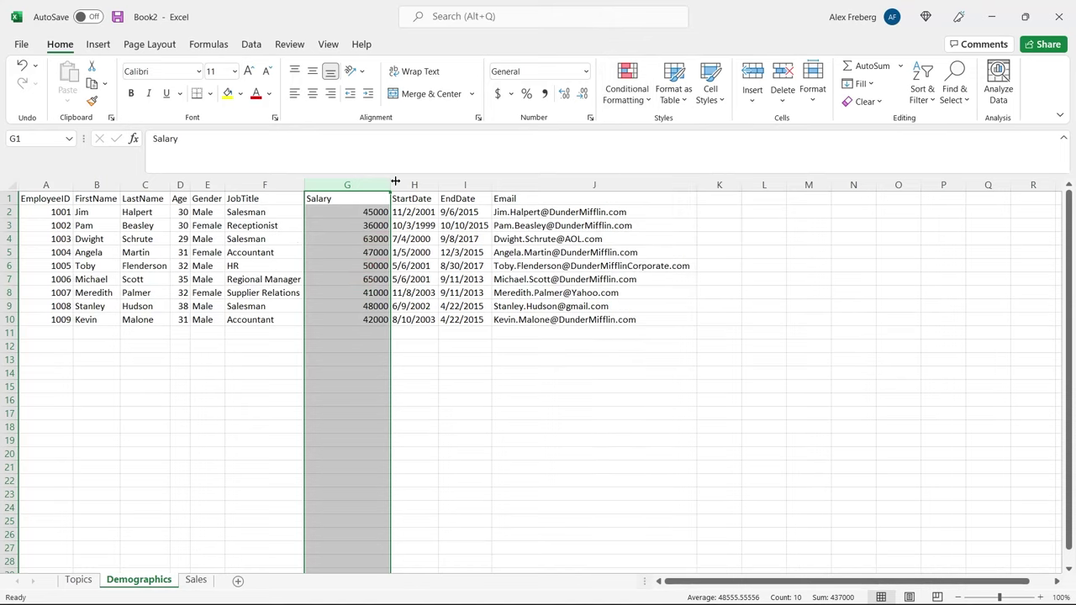
Step: Highlight the below-average values in the Salary column with Light Red Fill with Dark Red Text
{"action": "left_click", "coordinate": [642, 80]}
{"action": "mouse_move", "coordinate": [668, 133]}
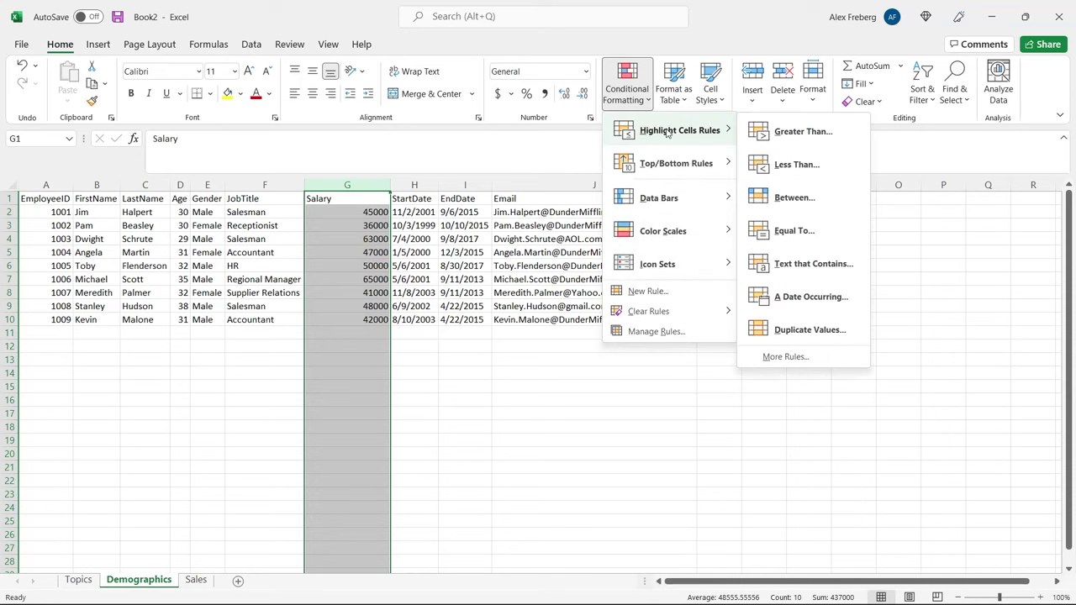
{"action": "mouse_move", "coordinate": [708, 161]}
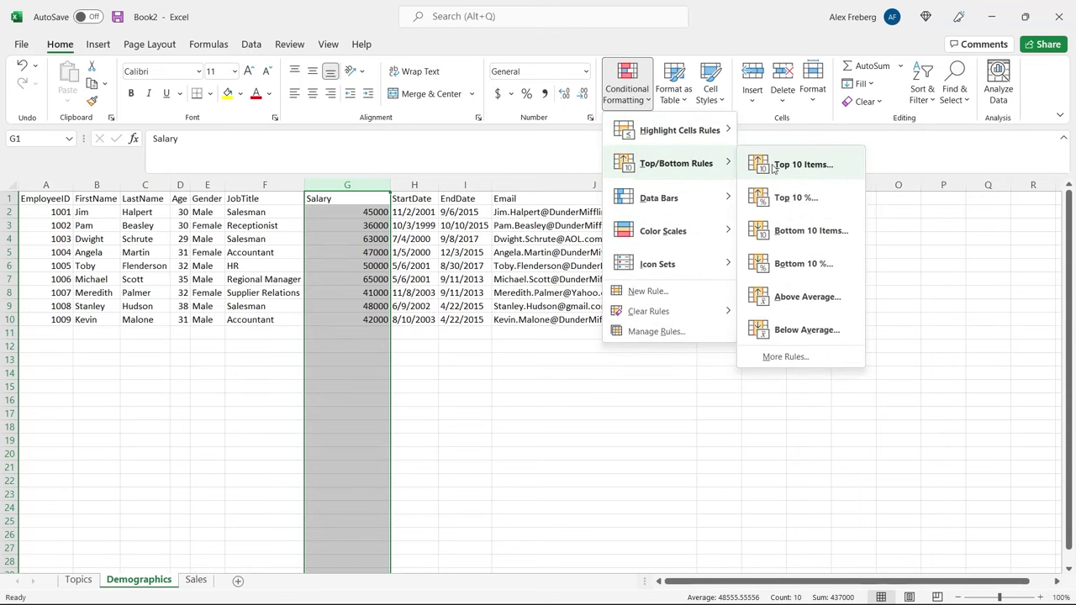
{"action": "left_click", "coordinate": [805, 330]}
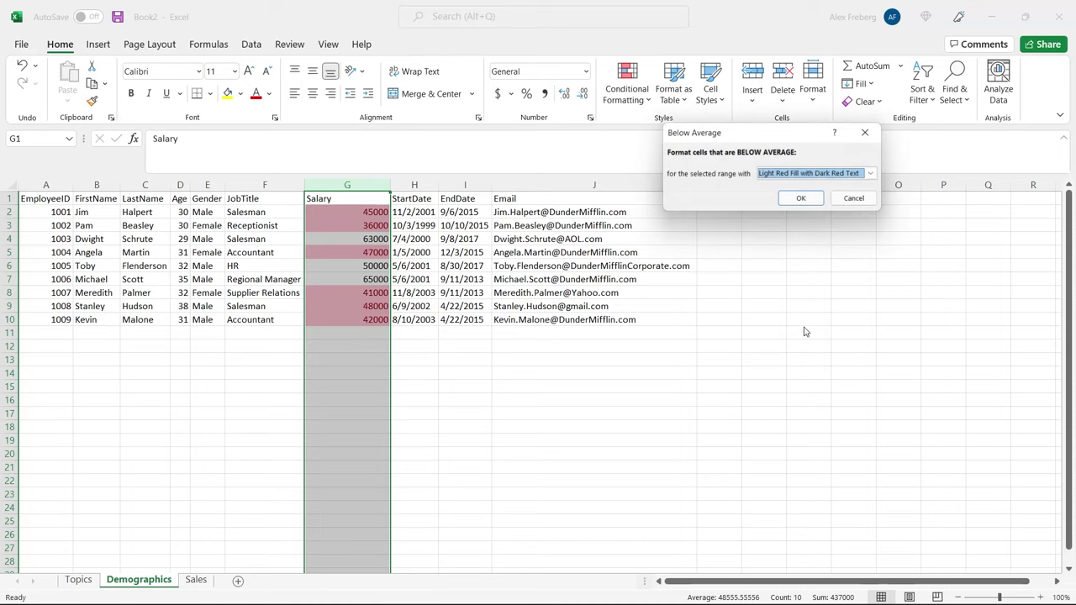
{"action": "left_click", "coordinate": [802, 199]}
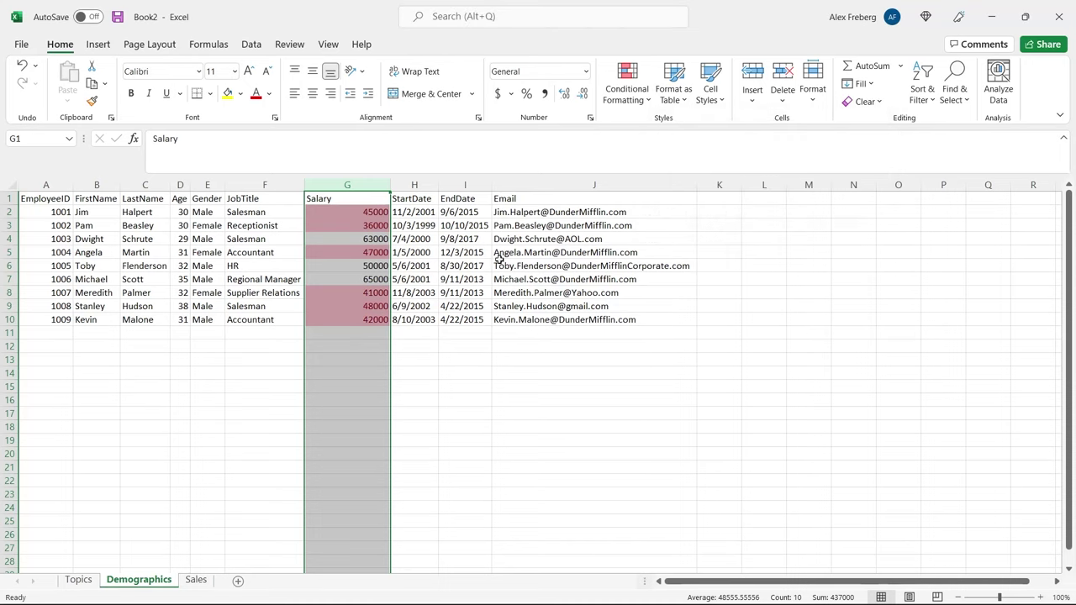
{"action": "left_click", "coordinate": [471, 264]}
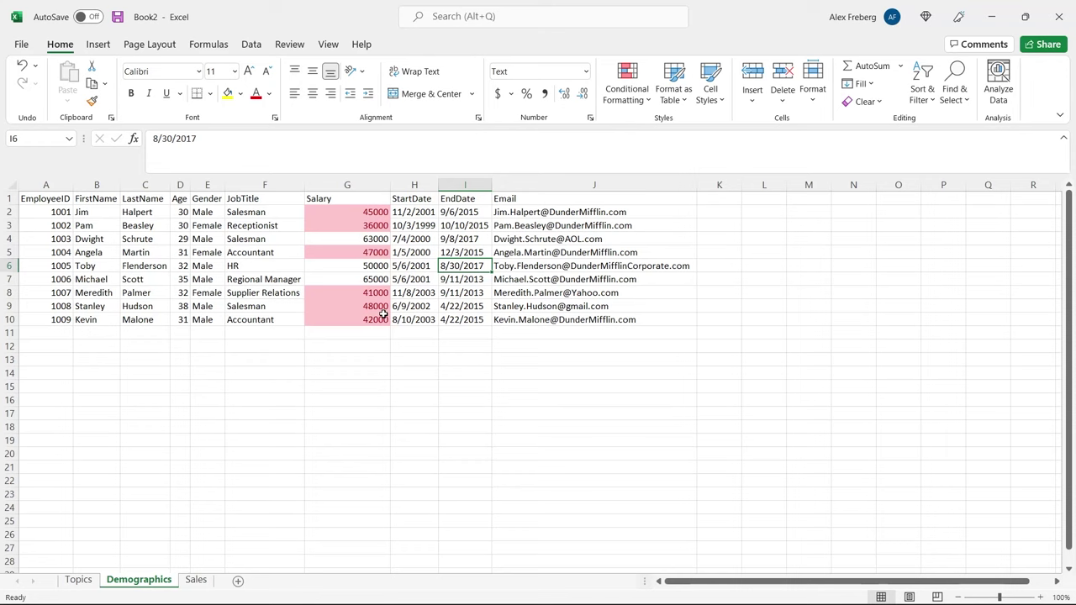
Step: Remove the below-average highlighting from the Salary column and review the available Top/Bottom and Highlight Cells rules
{"action": "left_click", "coordinate": [347, 185]}
{"action": "left_click", "coordinate": [626, 89]}
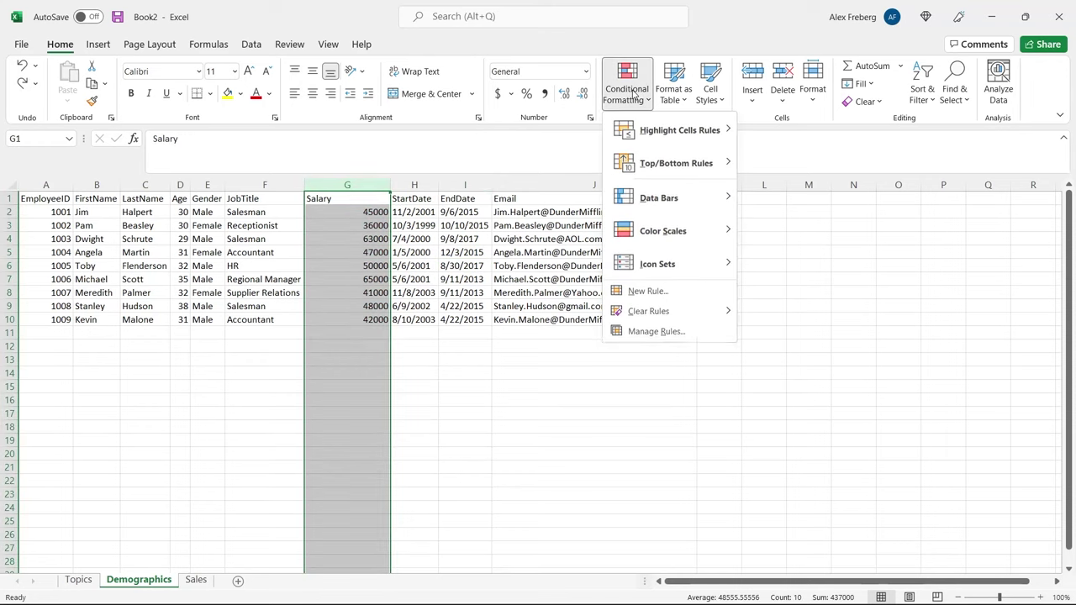
{"action": "mouse_move", "coordinate": [699, 174]}
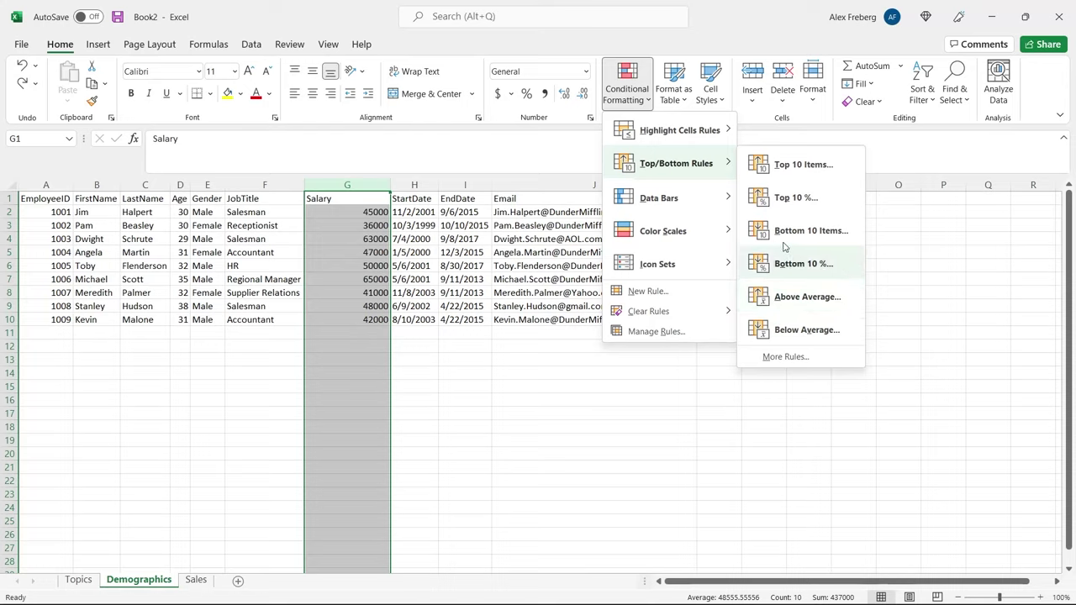
{"action": "mouse_move", "coordinate": [724, 140]}
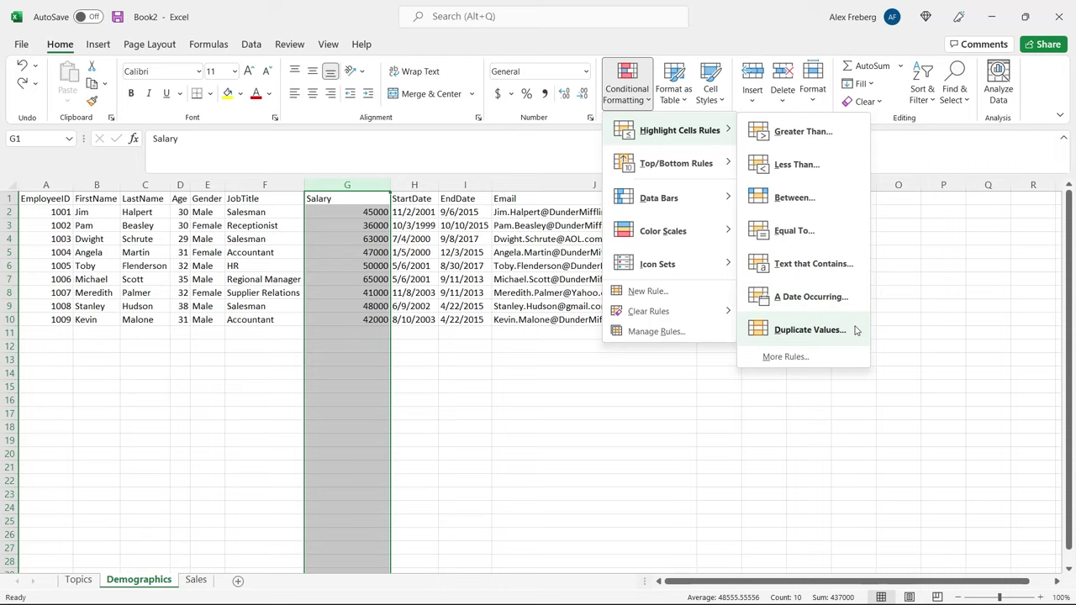
{"action": "left_click", "coordinate": [424, 387]}
{"action": "left_click", "coordinate": [421, 376]}
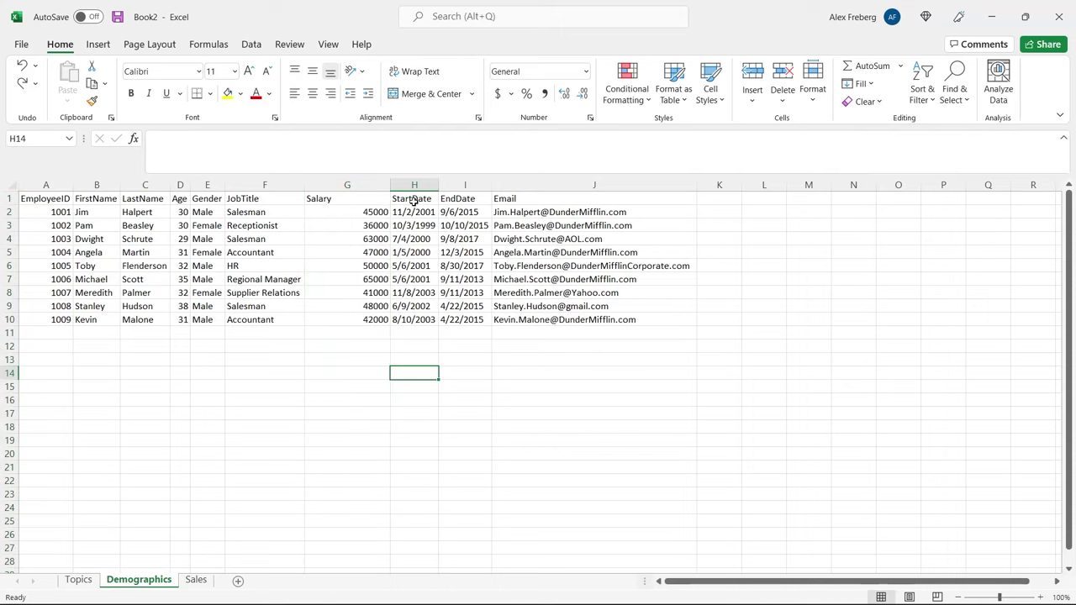
Step: Locate the repeated dates in H6:H7 and start a Duplicate Values highlight rule on the whole StartDate column
{"action": "left_click", "coordinate": [426, 267]}
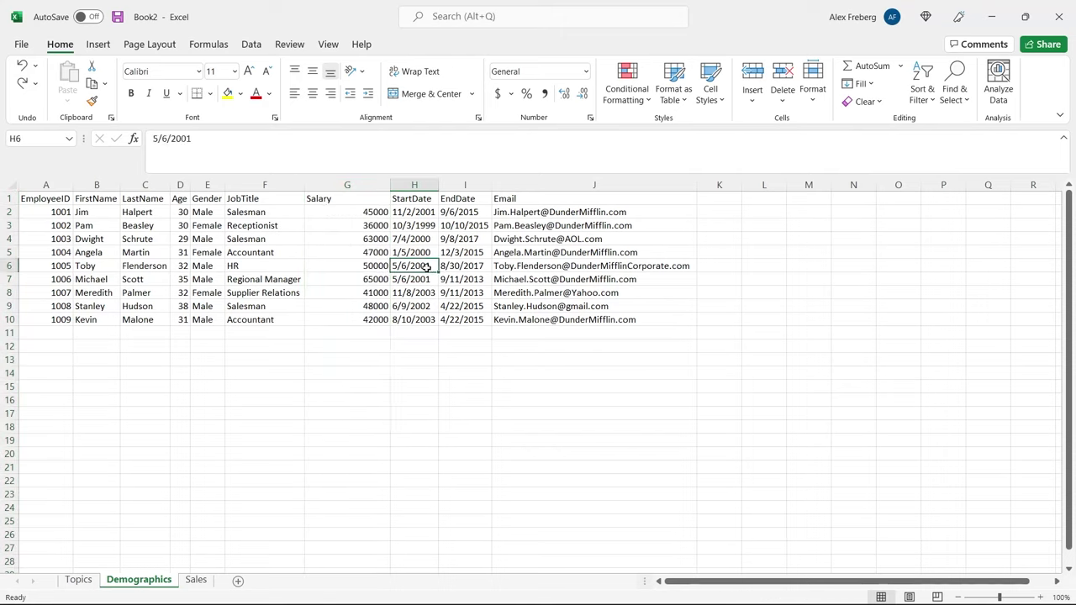
{"action": "left_click_drag", "start_coordinate": [438, 272], "coordinate": [433, 286]}
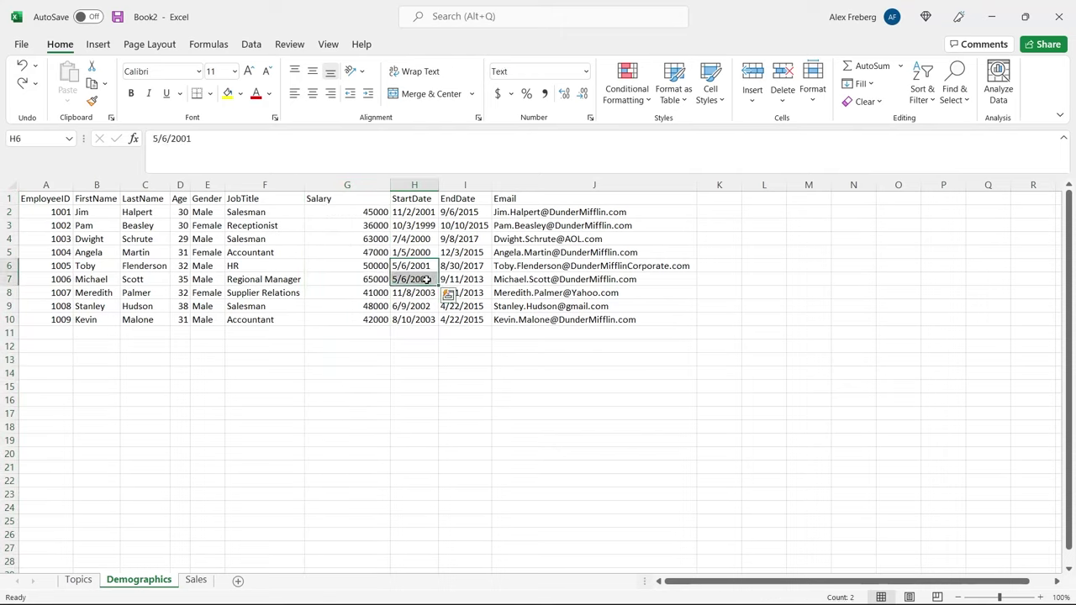
{"action": "left_click", "coordinate": [413, 184]}
{"action": "left_click", "coordinate": [626, 96]}
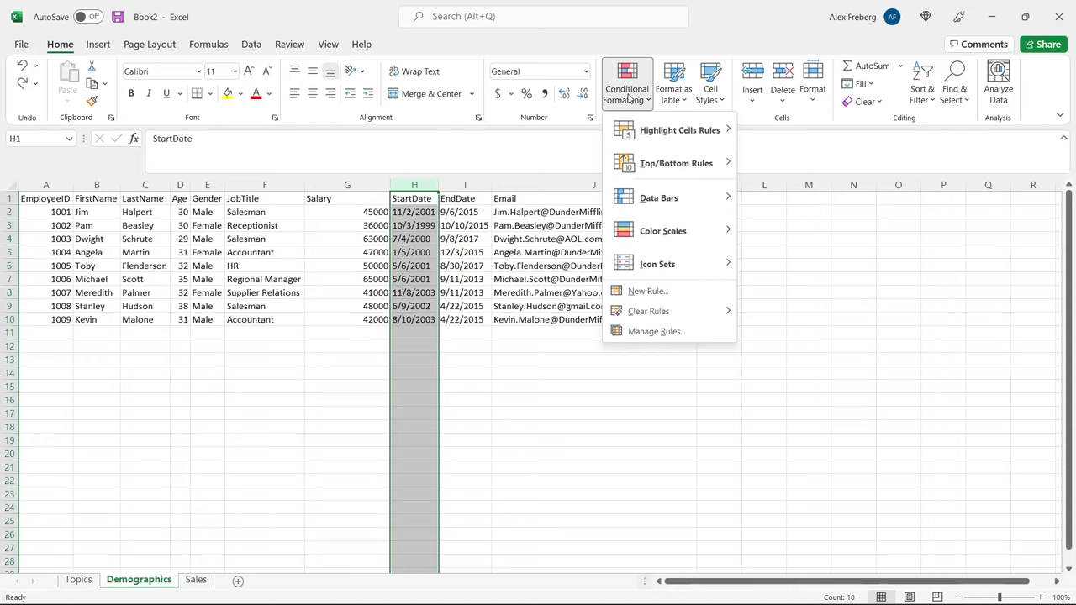
{"action": "mouse_move", "coordinate": [689, 137]}
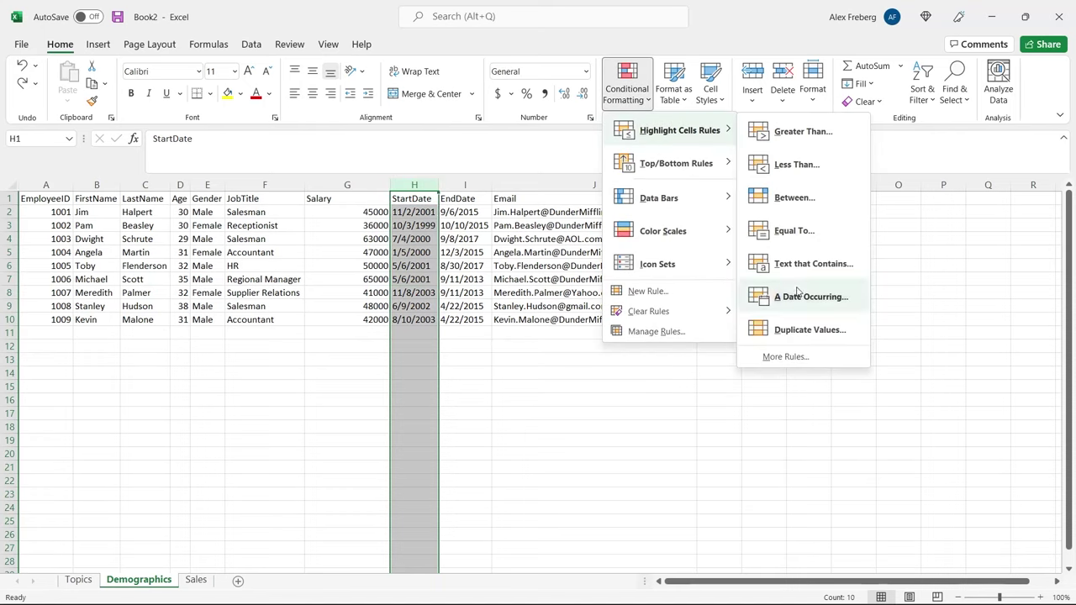
{"action": "left_click", "coordinate": [816, 329]}
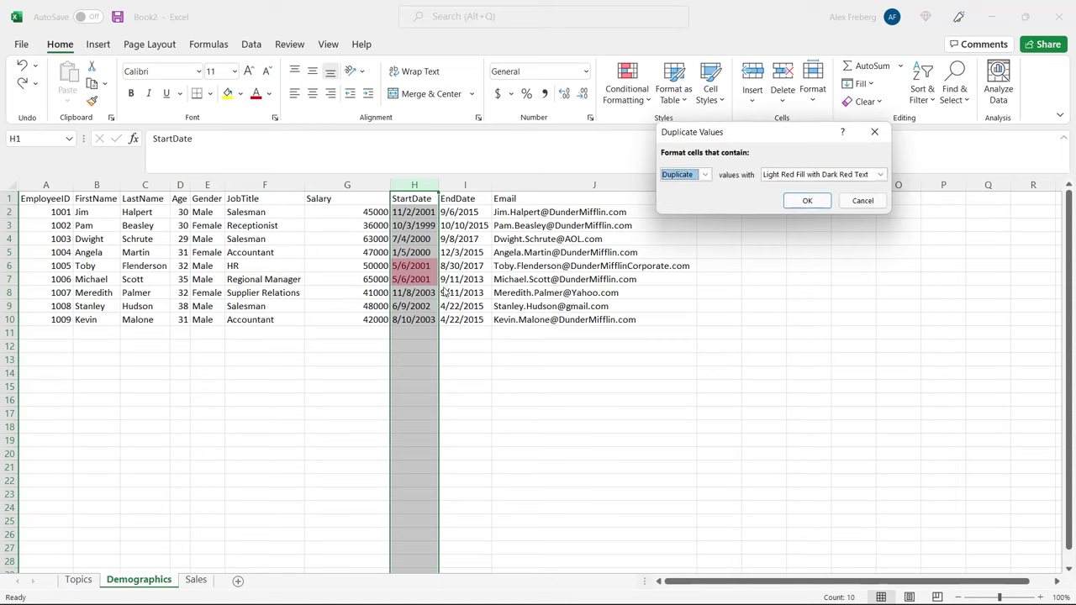
Step: Preview the StartDate rule with Unique values and return it to Duplicate
{"action": "left_click", "coordinate": [704, 175]}
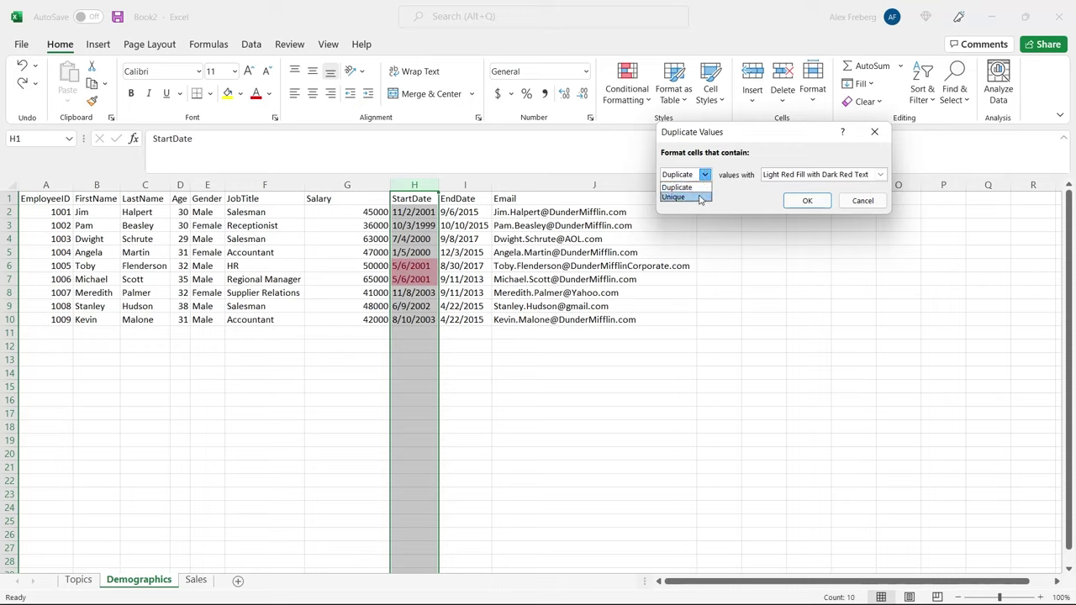
{"action": "left_click", "coordinate": [699, 198]}
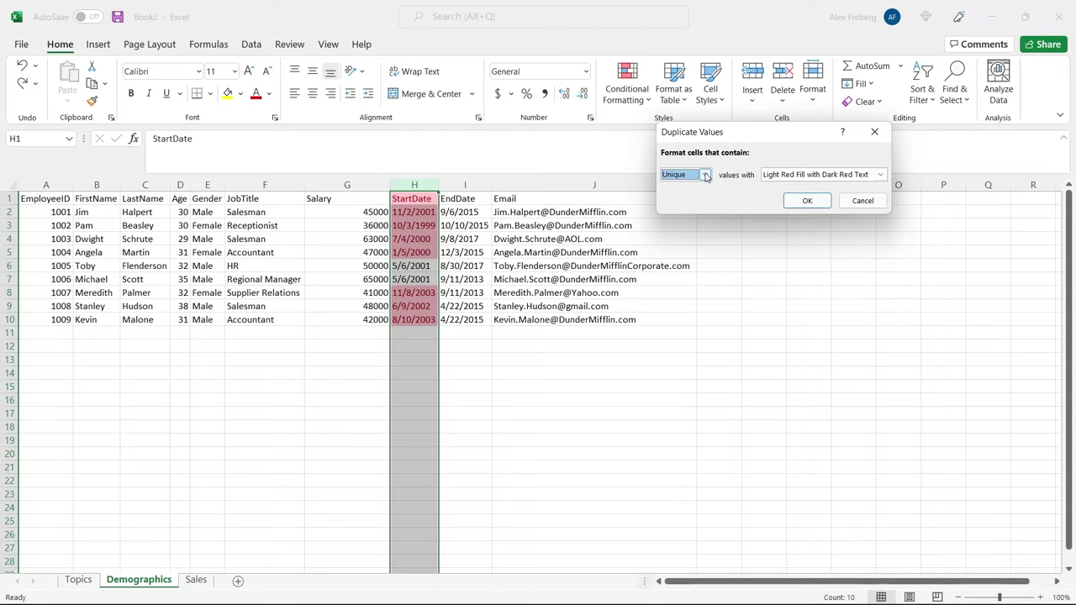
{"action": "left_click", "coordinate": [706, 176]}
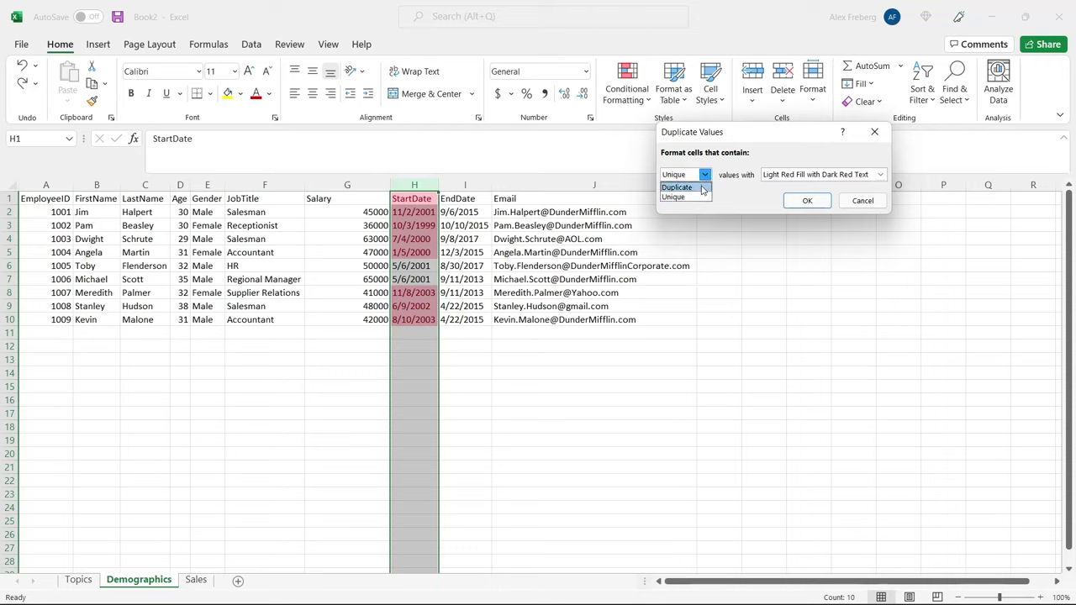
{"action": "left_click", "coordinate": [702, 188]}
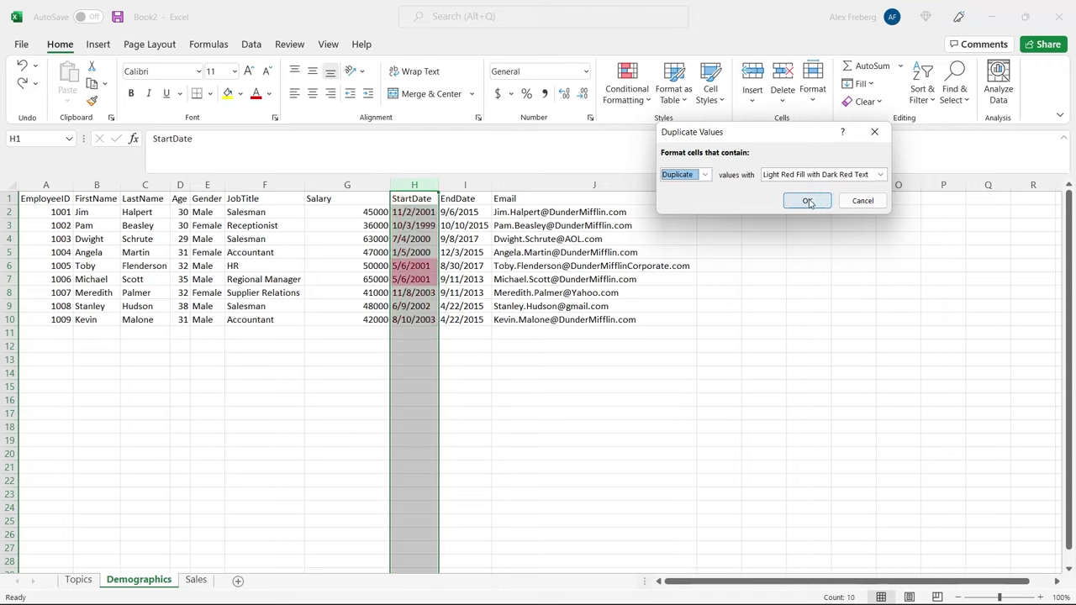
Step: Preview the duplicate dates with Yellow Fill with Dark Yellow Text and with Red Text, and review the other format choices
{"action": "left_click", "coordinate": [878, 176]}
{"action": "left_click", "coordinate": [857, 197]}
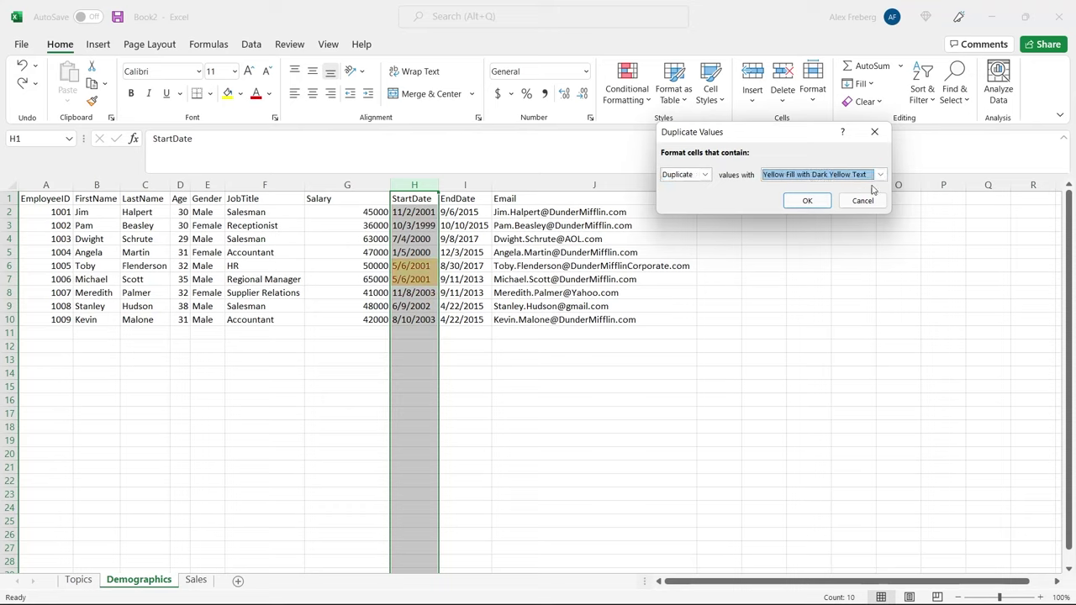
{"action": "left_click", "coordinate": [880, 175]}
{"action": "left_click", "coordinate": [844, 226]}
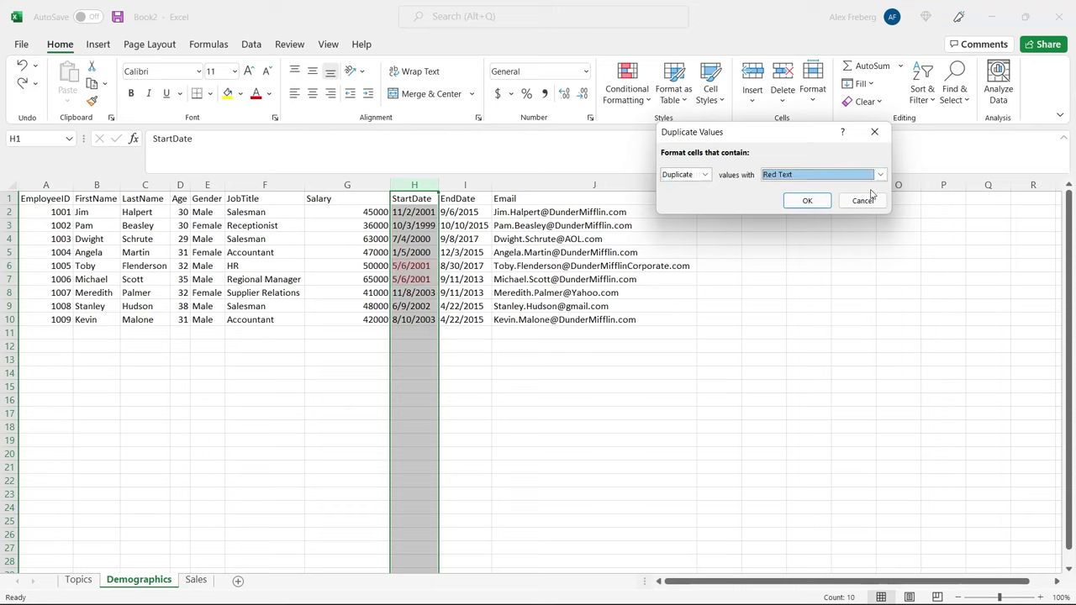
{"action": "left_click", "coordinate": [879, 175]}
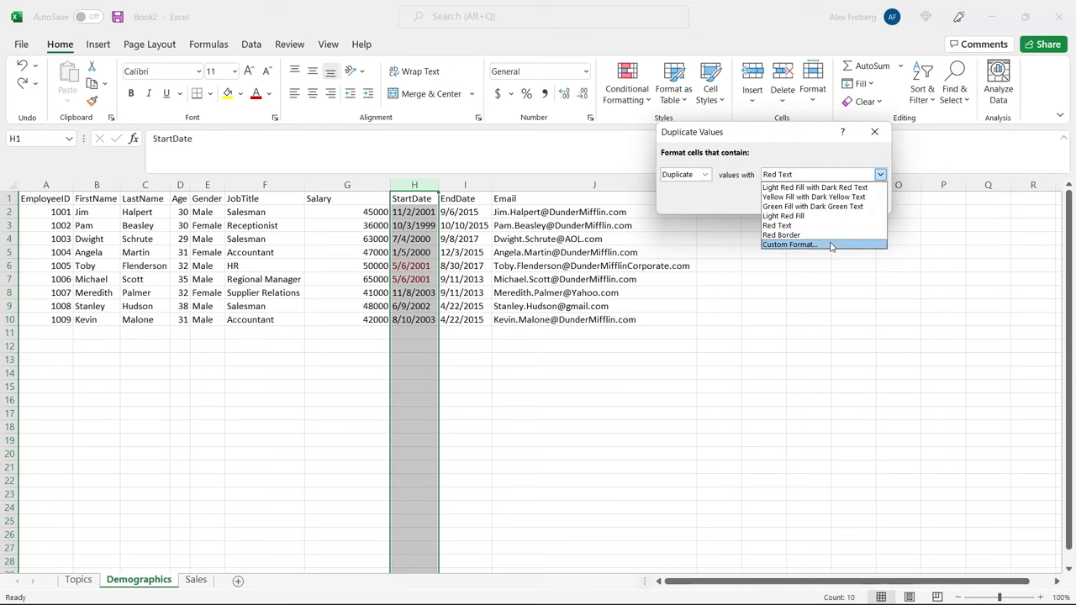
Step: Apply the duplicate rule with Light Red Fill with Dark Red Text and select the highlighted dates in H6:H7
{"action": "left_click", "coordinate": [831, 187]}
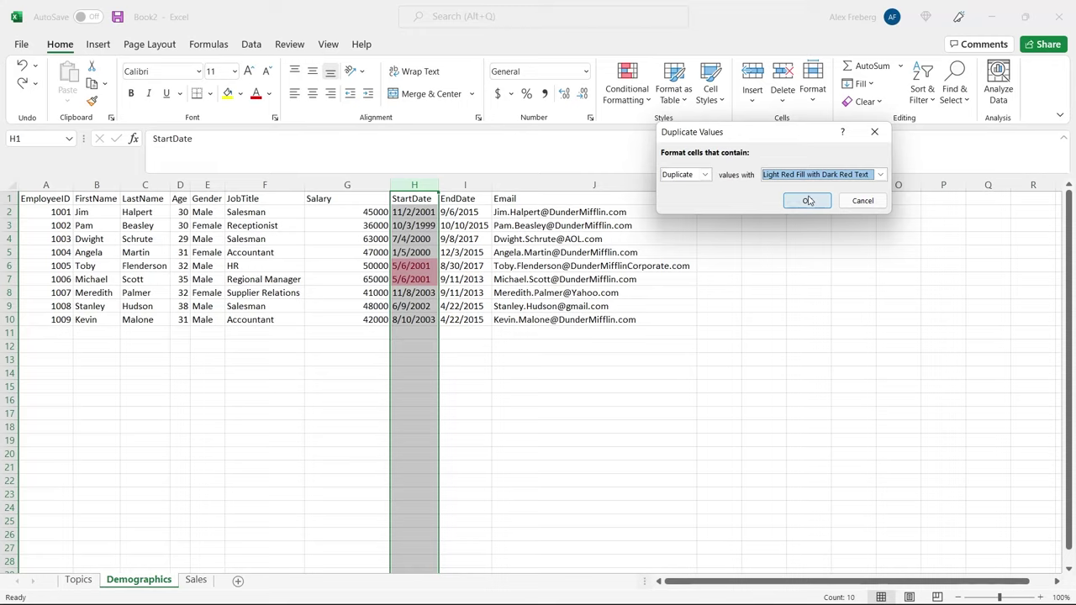
{"action": "left_click", "coordinate": [807, 200]}
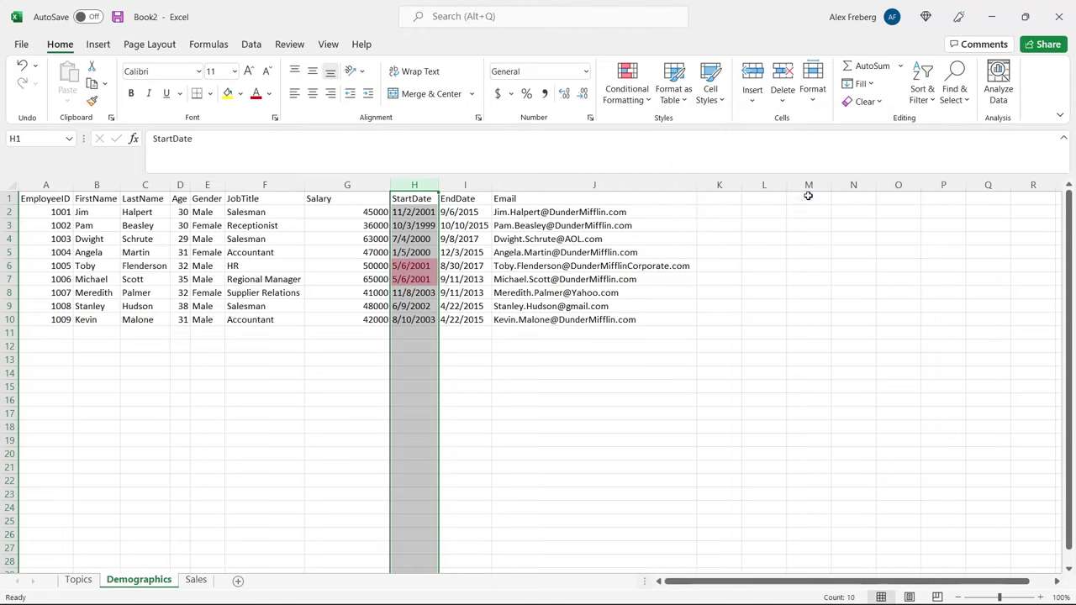
{"action": "left_click", "coordinate": [428, 279]}
{"action": "left_click_drag", "start_coordinate": [420, 264], "coordinate": [420, 279]}
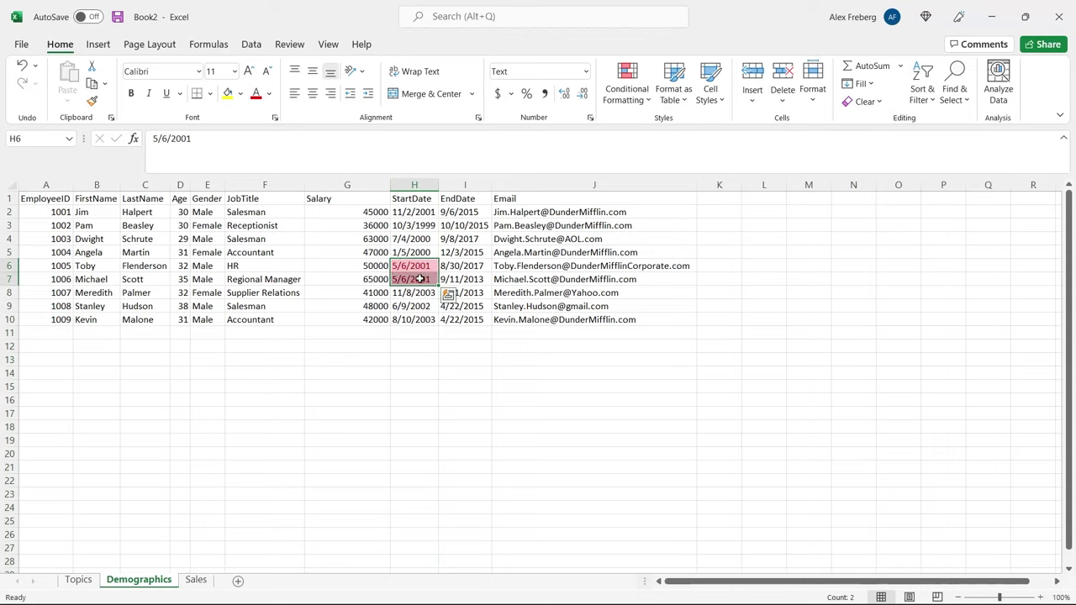
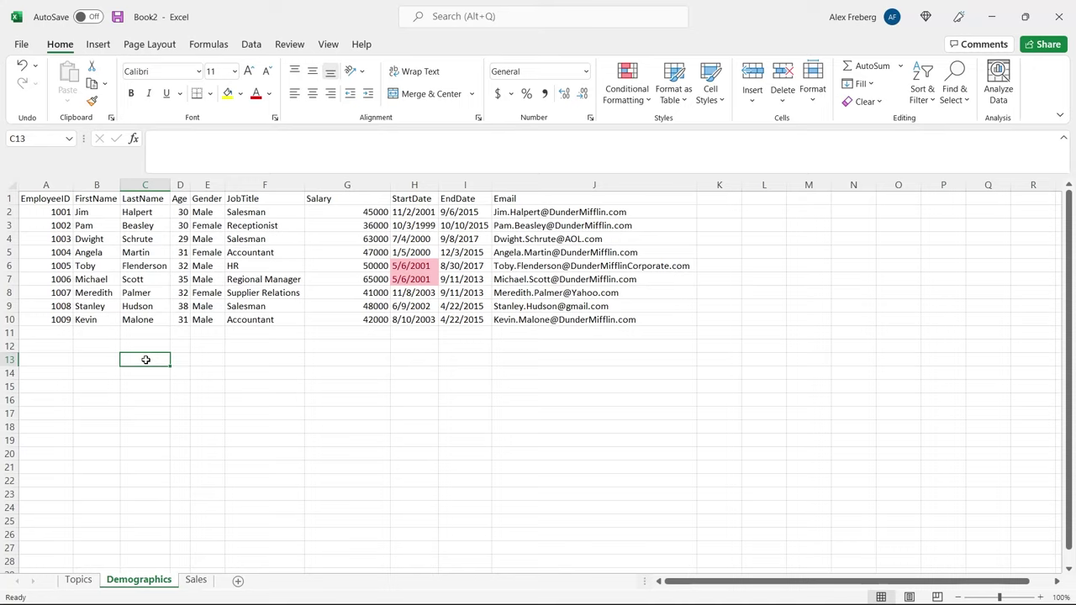
Step: Examine the EmployeeID values and the highlighted duplicate dates in the StartDate column
{"action": "left_click", "coordinate": [42, 184]}
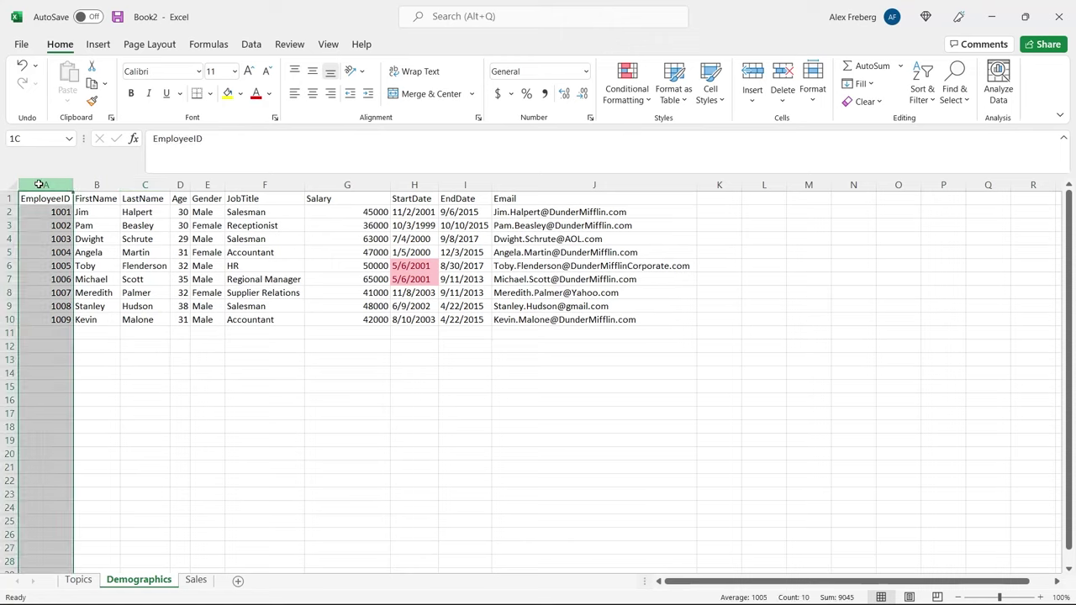
{"action": "left_click", "coordinate": [52, 227]}
{"action": "left_click", "coordinate": [47, 238]}
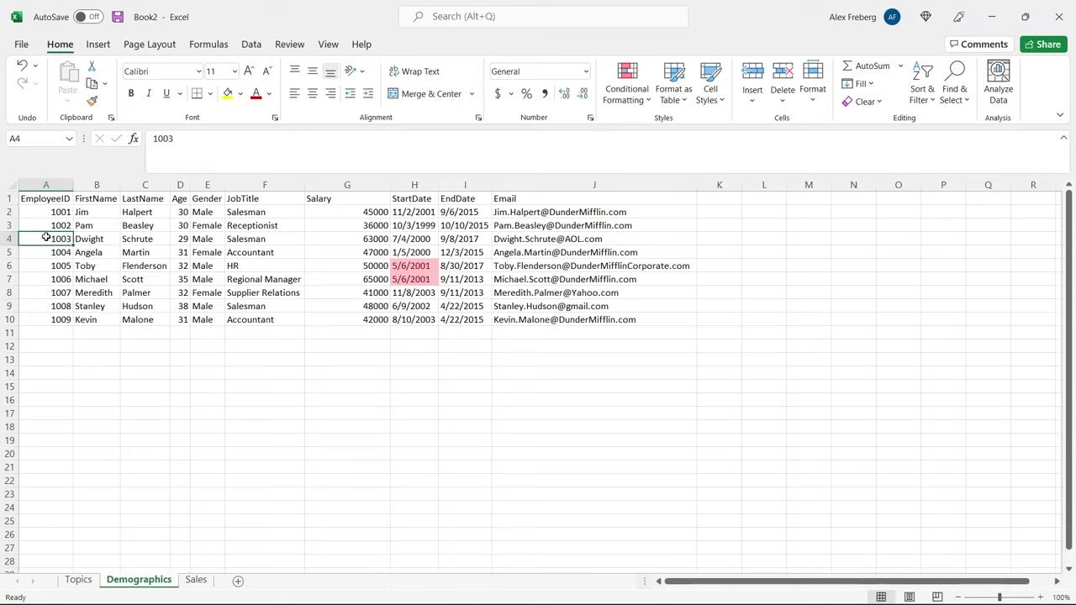
{"action": "left_click", "coordinate": [391, 265]}
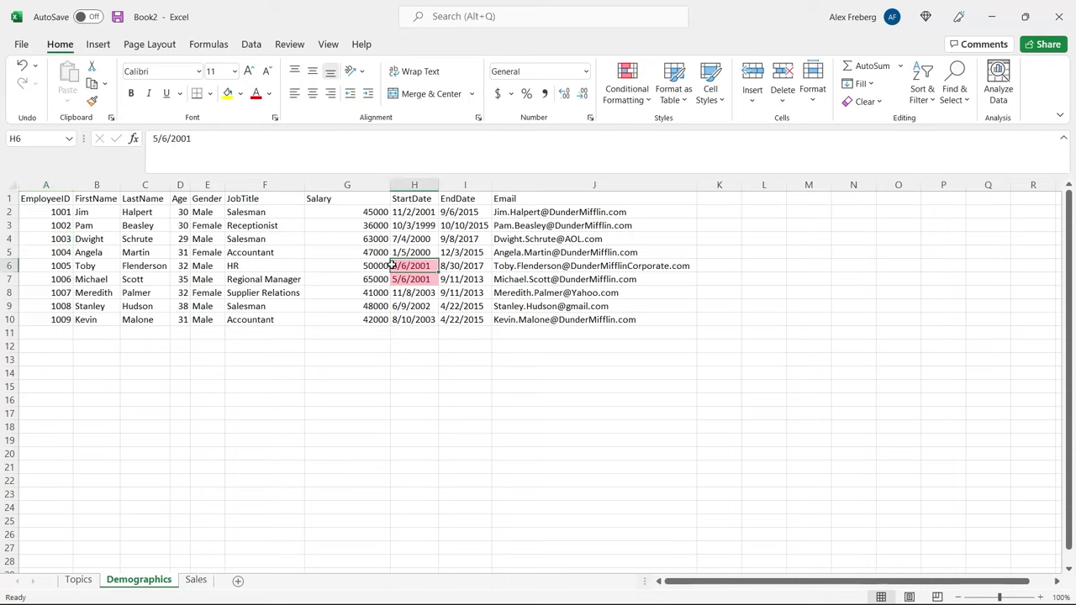
{"action": "left_click_drag", "start_coordinate": [392, 265], "coordinate": [396, 279]}
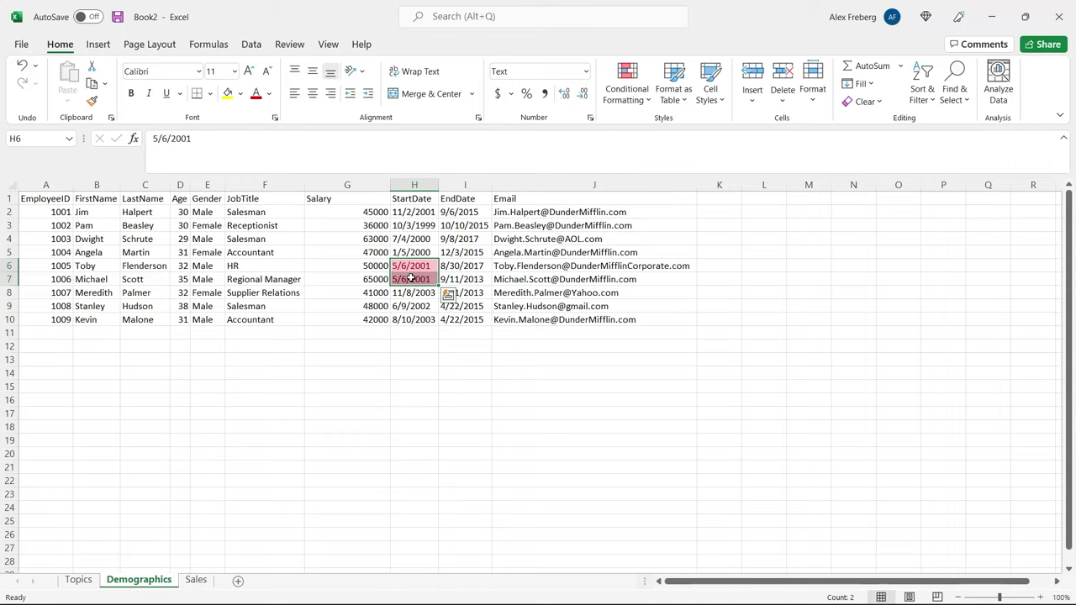
{"action": "left_click", "coordinate": [411, 240]}
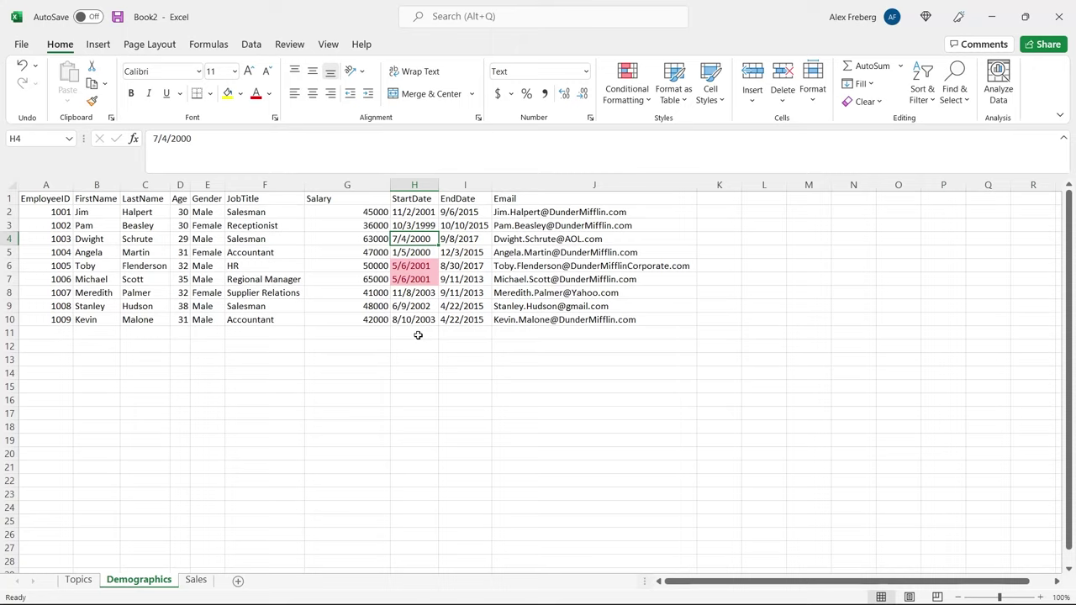
Step: Add filters to the header row of the employee table
{"action": "left_click", "coordinate": [9, 198]}
{"action": "left_click", "coordinate": [252, 43]}
{"action": "left_click", "coordinate": [602, 85]}
{"action": "left_click", "coordinate": [422, 223]}
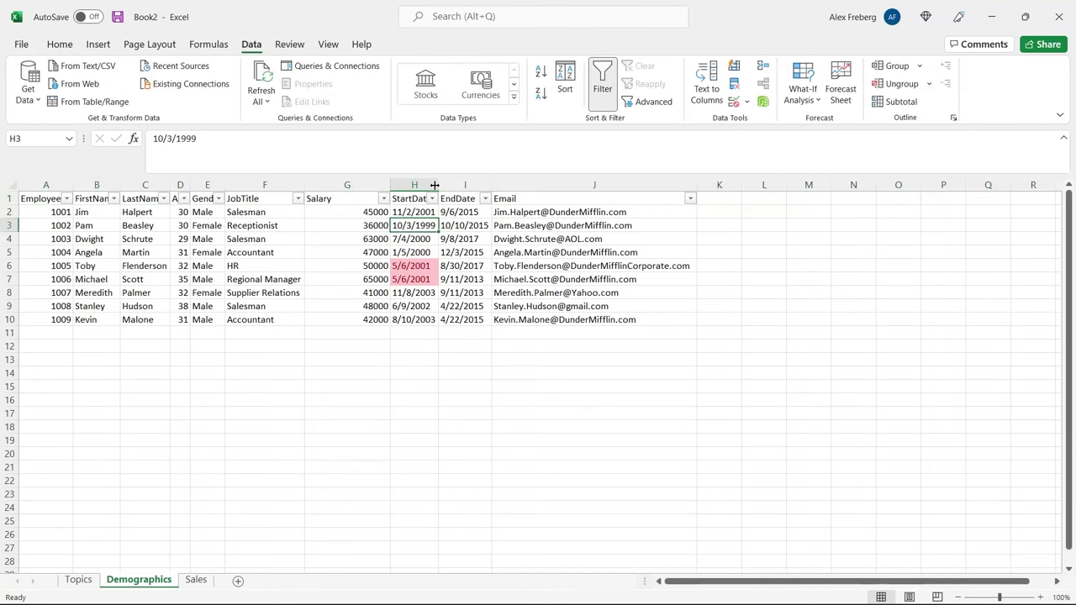
Step: Sort the StartDate column by its pink cell color and check the highlighted rows against the rest
{"action": "left_click", "coordinate": [433, 199]}
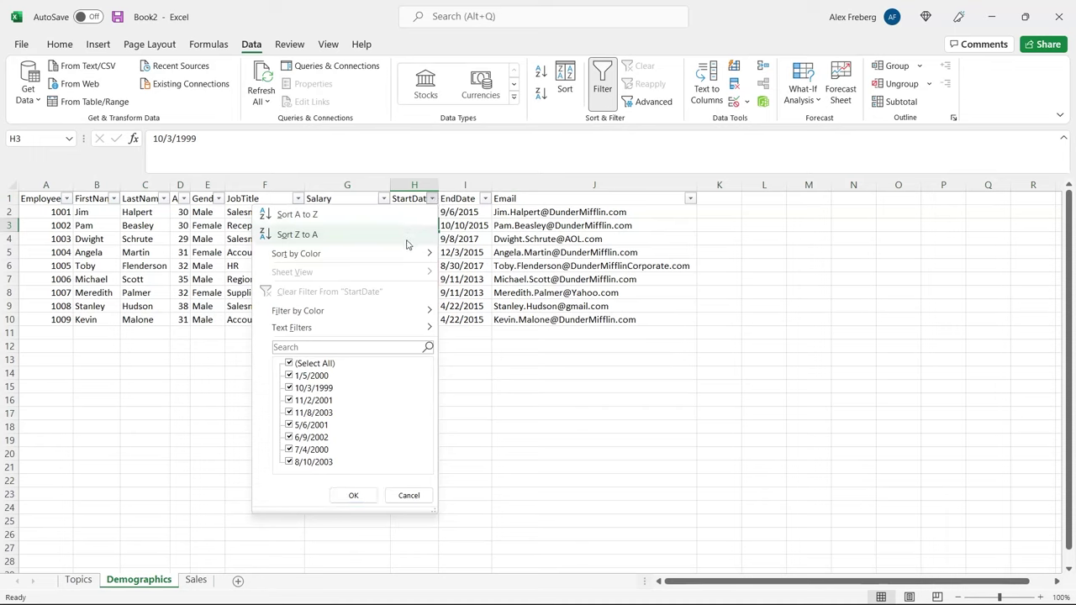
{"action": "mouse_move", "coordinate": [403, 256]}
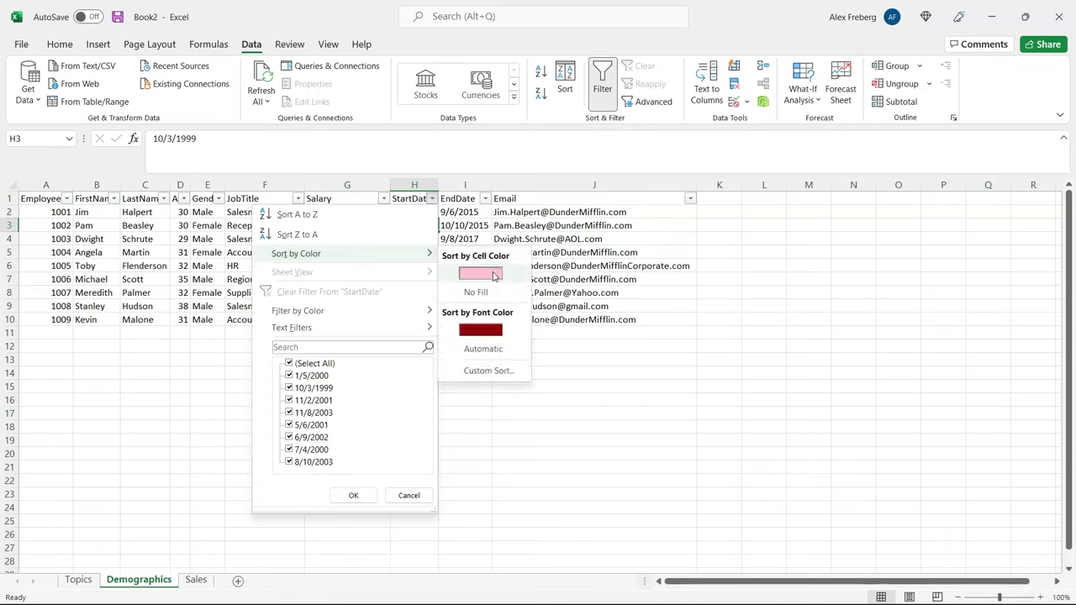
{"action": "left_click", "coordinate": [494, 276]}
{"action": "left_click_drag", "start_coordinate": [410, 211], "coordinate": [410, 226]}
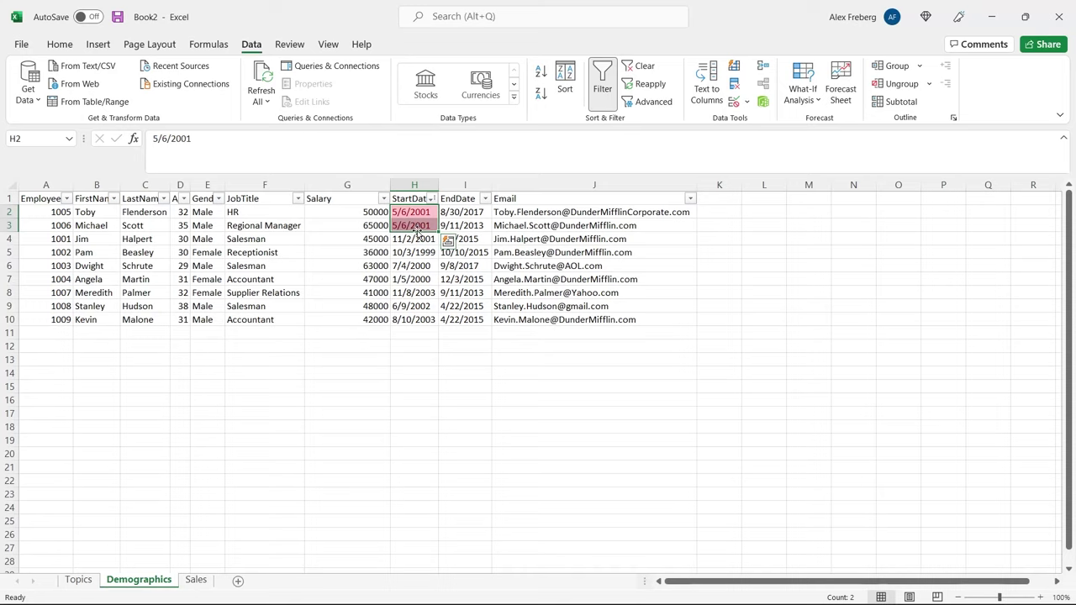
{"action": "left_click", "coordinate": [410, 240]}
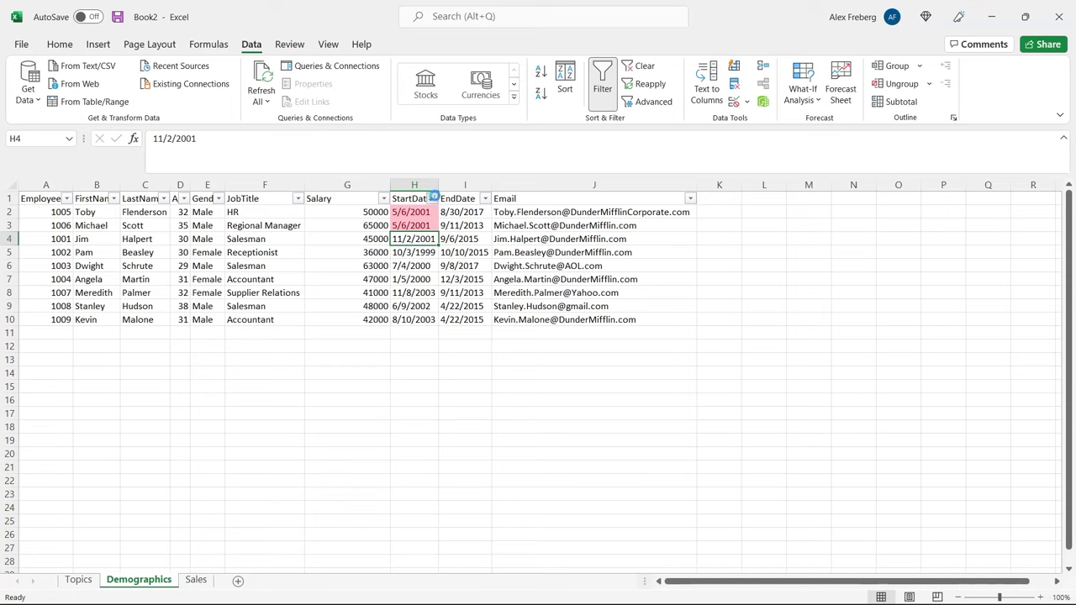
Step: Review the sort-by-color options for the StartDate column
{"action": "left_click", "coordinate": [430, 198]}
{"action": "mouse_move", "coordinate": [395, 253]}
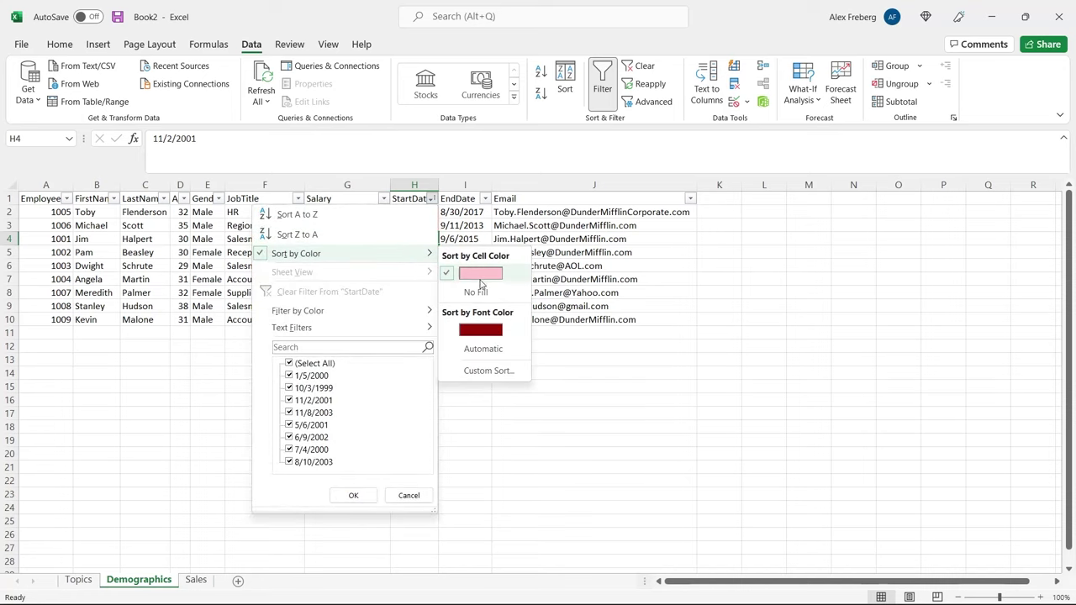
{"action": "left_click", "coordinate": [533, 406]}
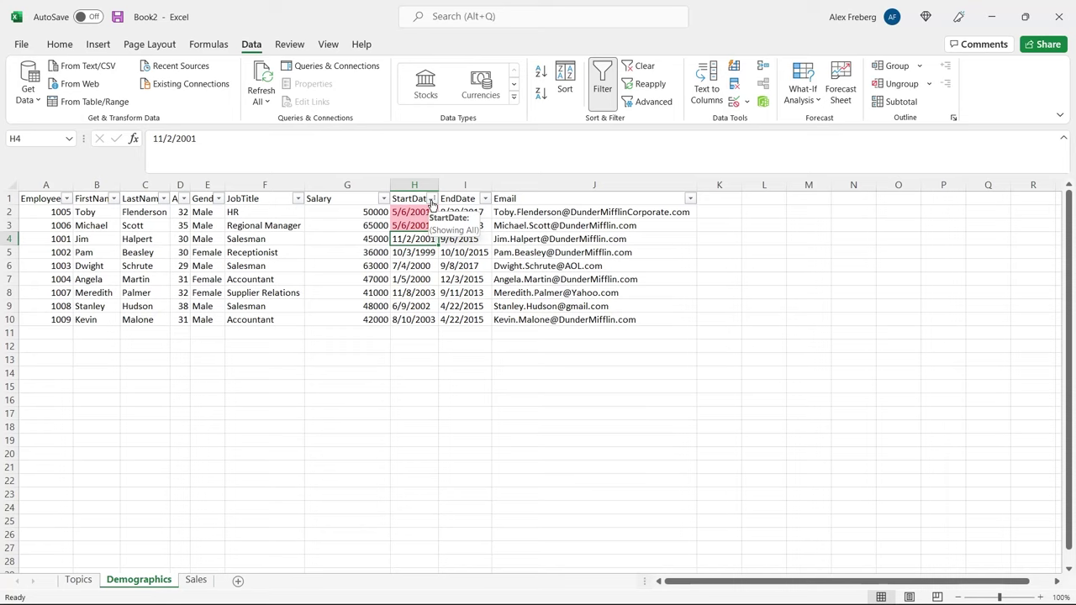
Step: Clear the conditional formatting rules from the StartDate column only
{"action": "left_click", "coordinate": [414, 185]}
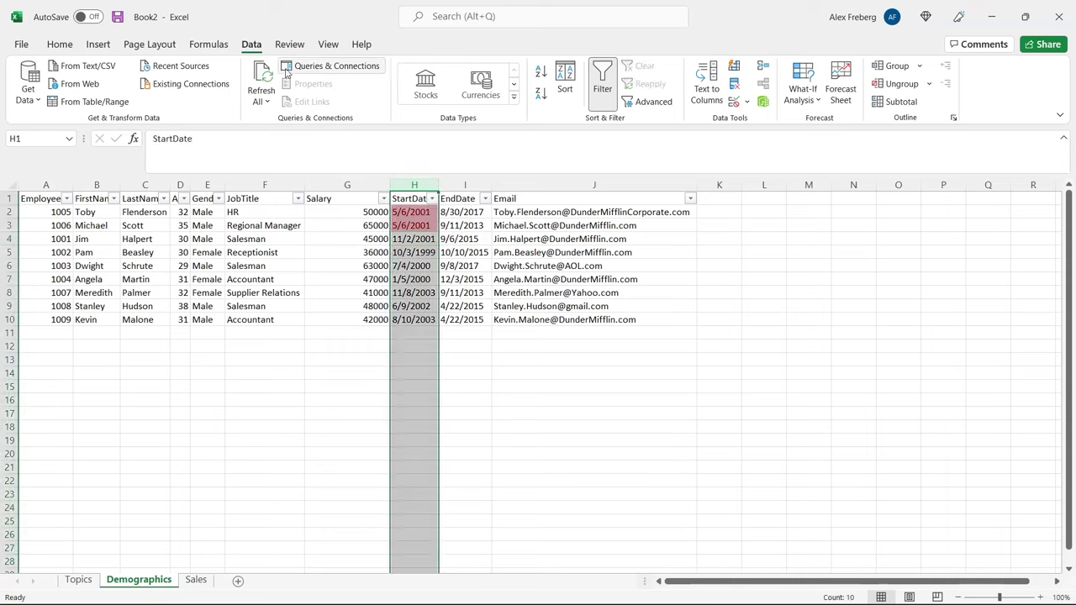
{"action": "left_click", "coordinate": [60, 44]}
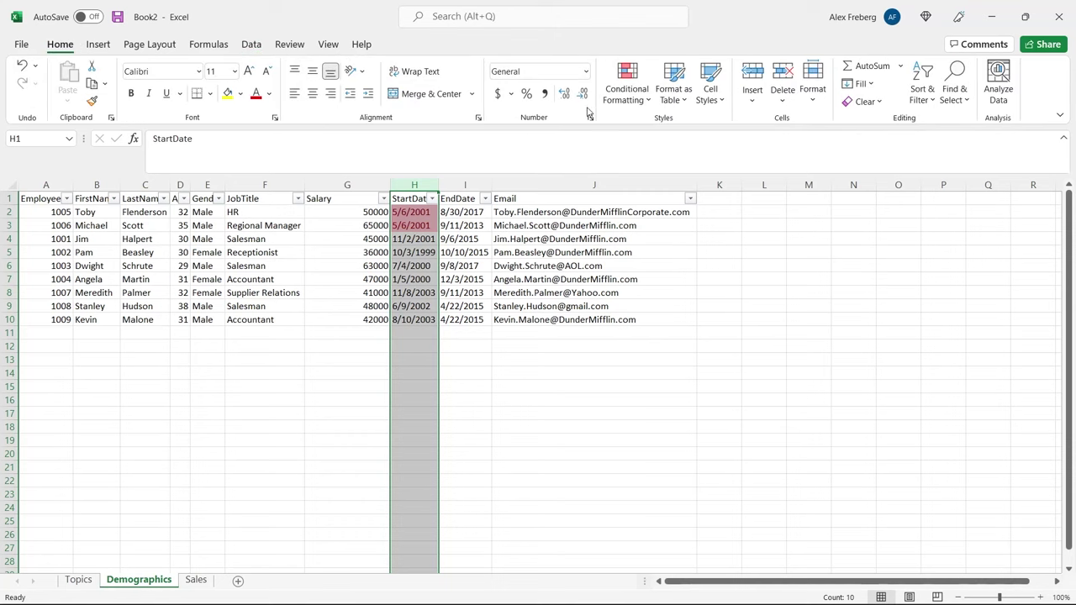
{"action": "left_click", "coordinate": [626, 88]}
{"action": "mouse_move", "coordinate": [721, 311]}
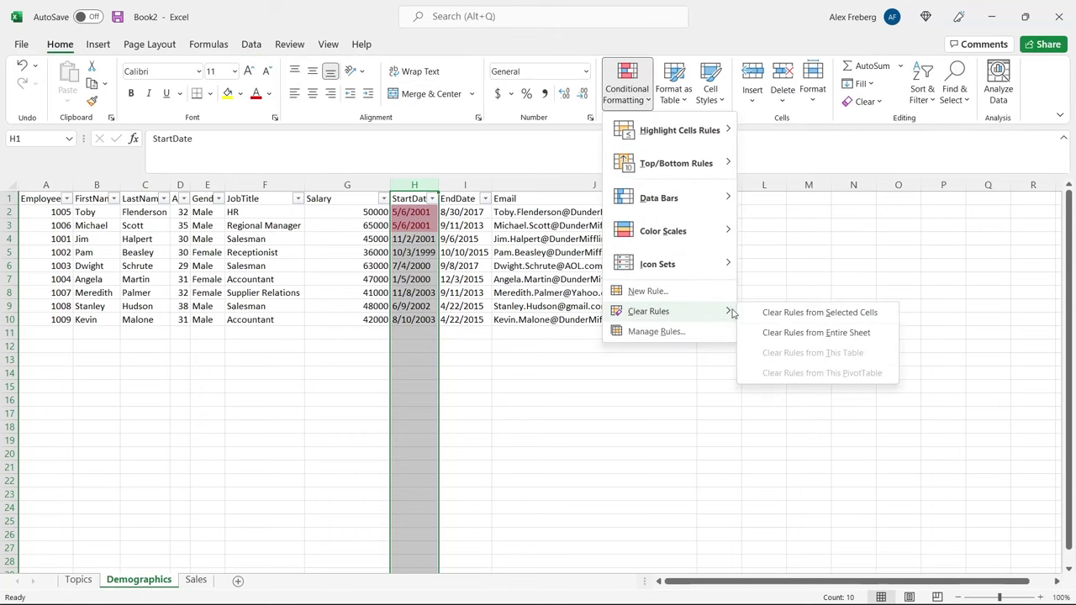
{"action": "left_click", "coordinate": [782, 312]}
{"action": "left_click", "coordinate": [460, 357]}
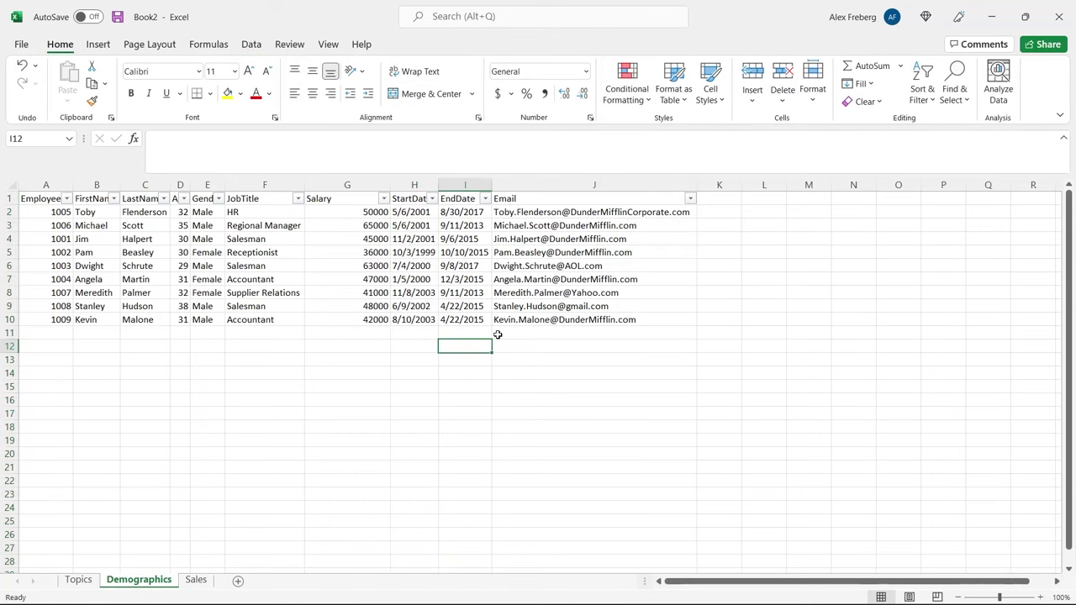
Step: Set up a Text That Contains highlighting rule for the Email column with "gmail" as the text
{"action": "left_click", "coordinate": [596, 185]}
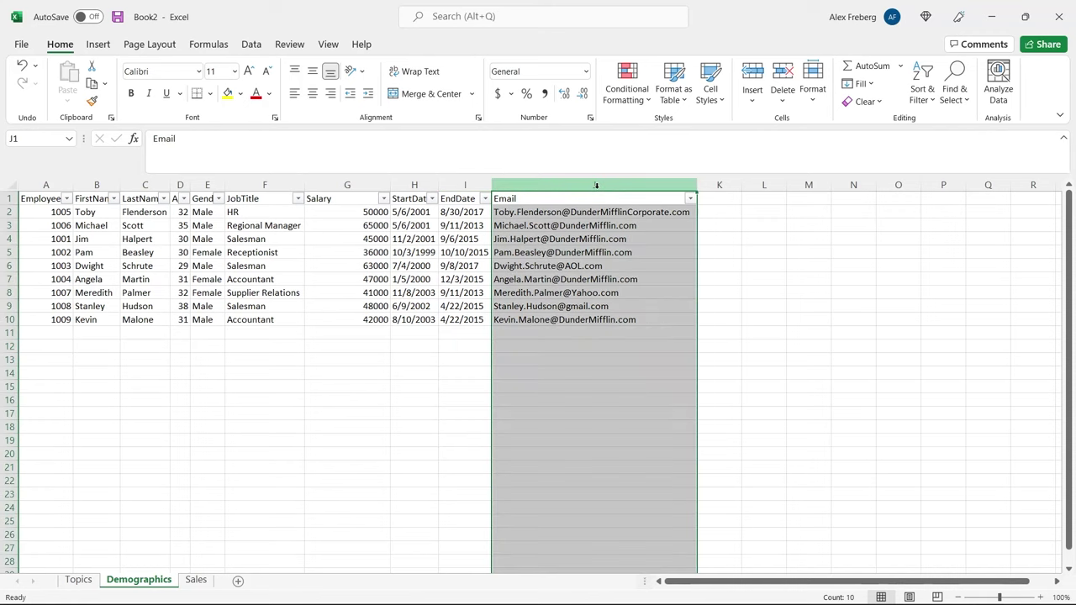
{"action": "left_click", "coordinate": [627, 91]}
{"action": "mouse_move", "coordinate": [677, 130]}
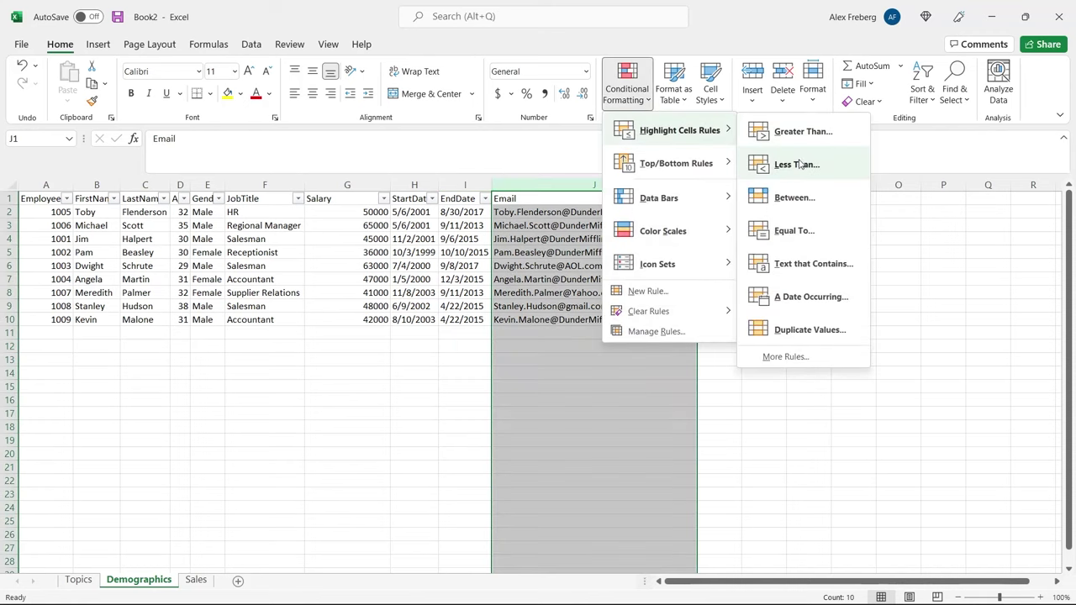
{"action": "left_click", "coordinate": [810, 265]}
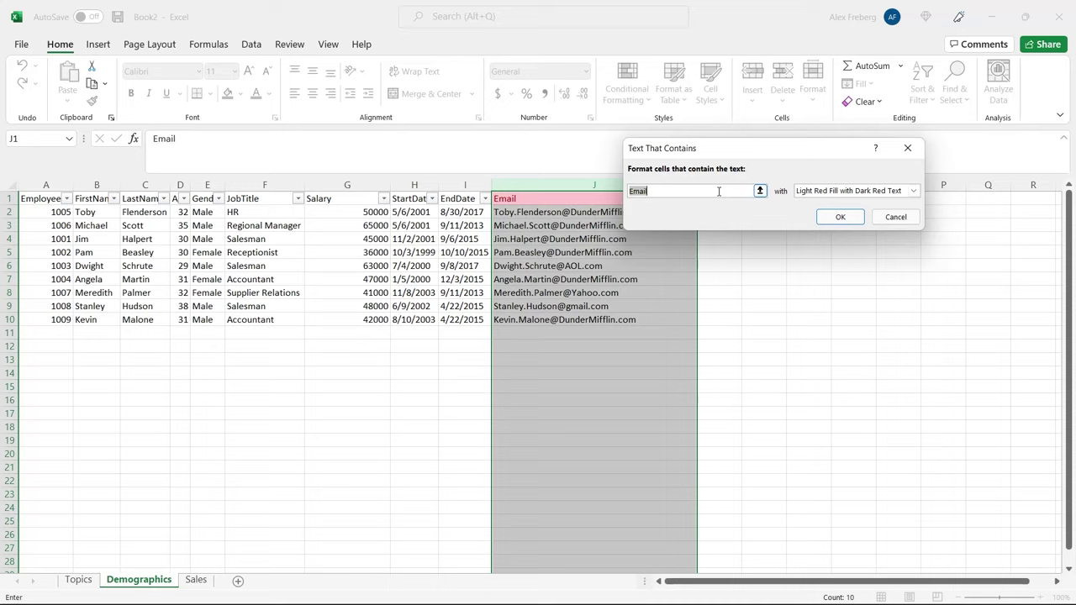
{"action": "type", "text": "lorax"}
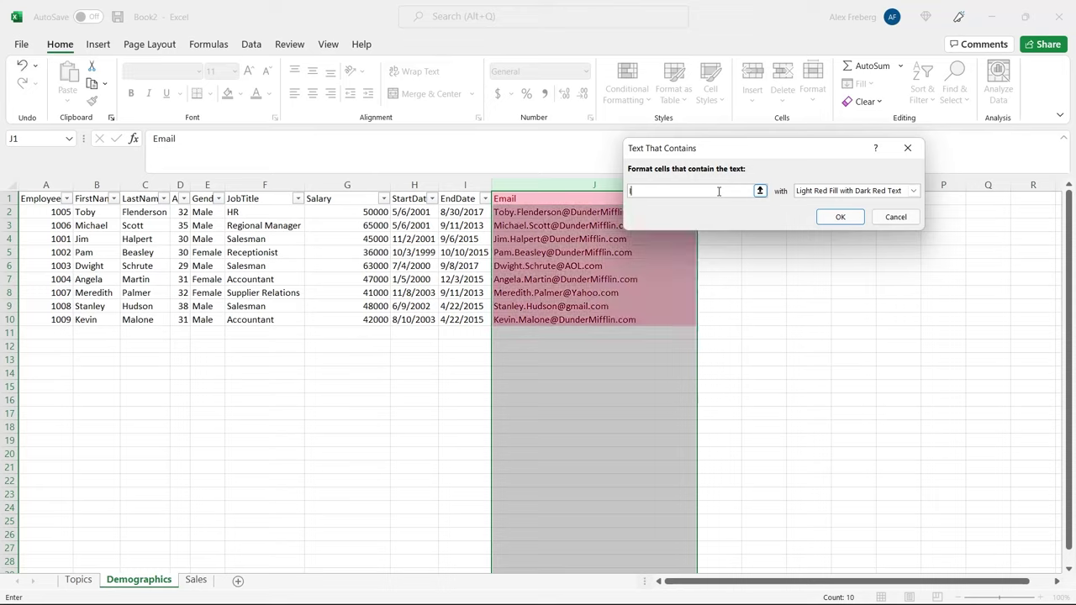
{"action": "key", "text": "BackSpace"}
{"action": "key", "text": "BackSpace"}
{"action": "key", "text": "BackSpace"}
{"action": "key", "text": "BackSpace"}
{"action": "key", "text": "BackSpace"}
{"action": "type", "text": "gmail"}
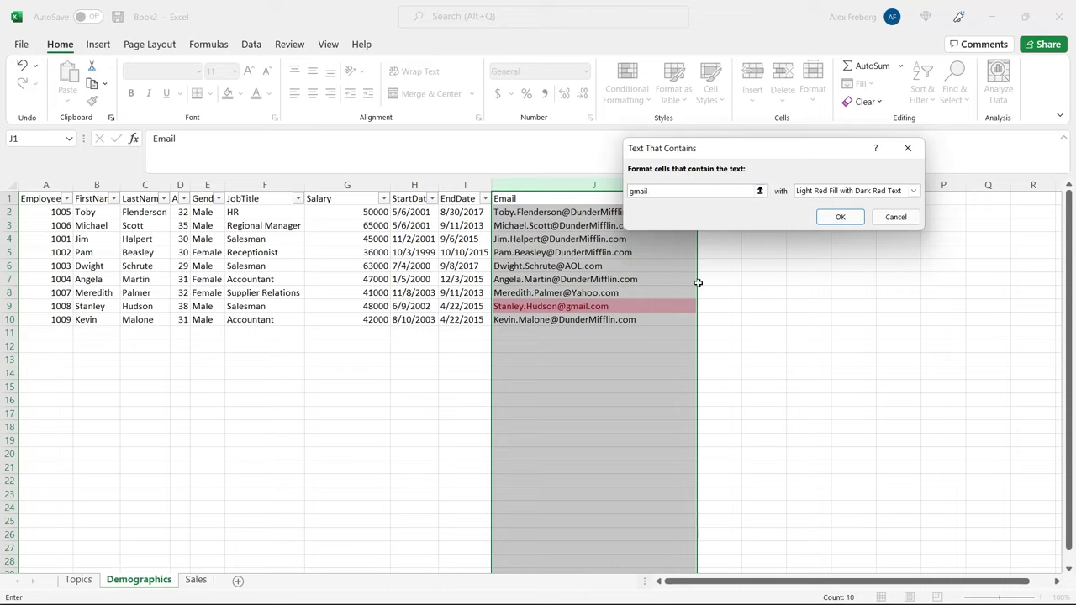
Step: Change the rule's text to "dundermifflin" and apply it with Light Red Fill with Dark Red Text
{"action": "key", "text": "BackSpace"}
{"action": "key", "text": "BackSpace"}
{"action": "key", "text": "BackSpace"}
{"action": "key", "text": "BackSpace"}
{"action": "key", "text": "BackSpace"}
{"action": "type", "text": "dundermifflin"}
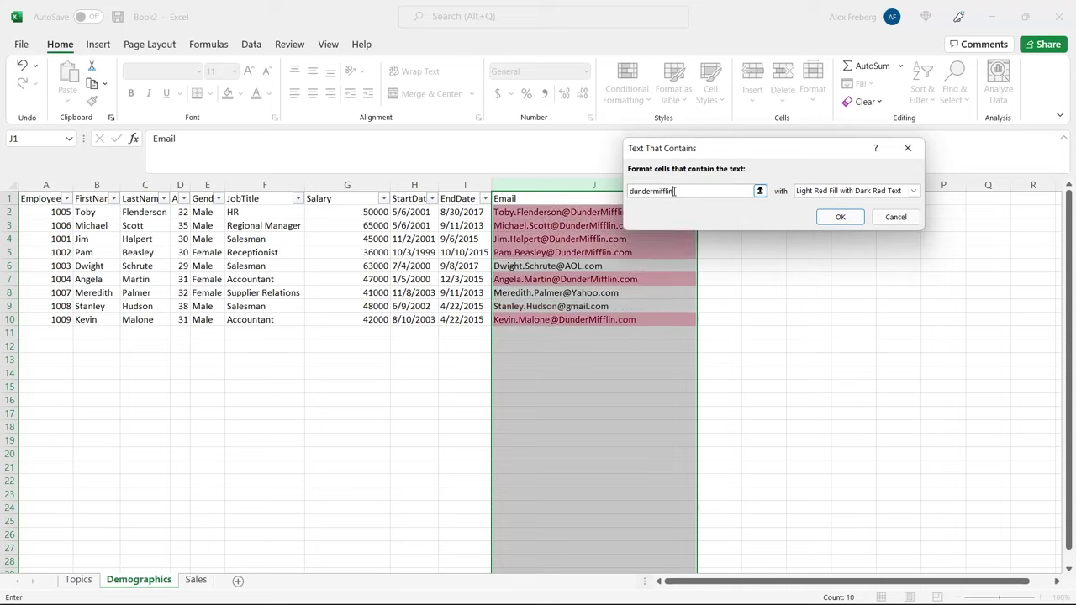
{"action": "left_click", "coordinate": [844, 216]}
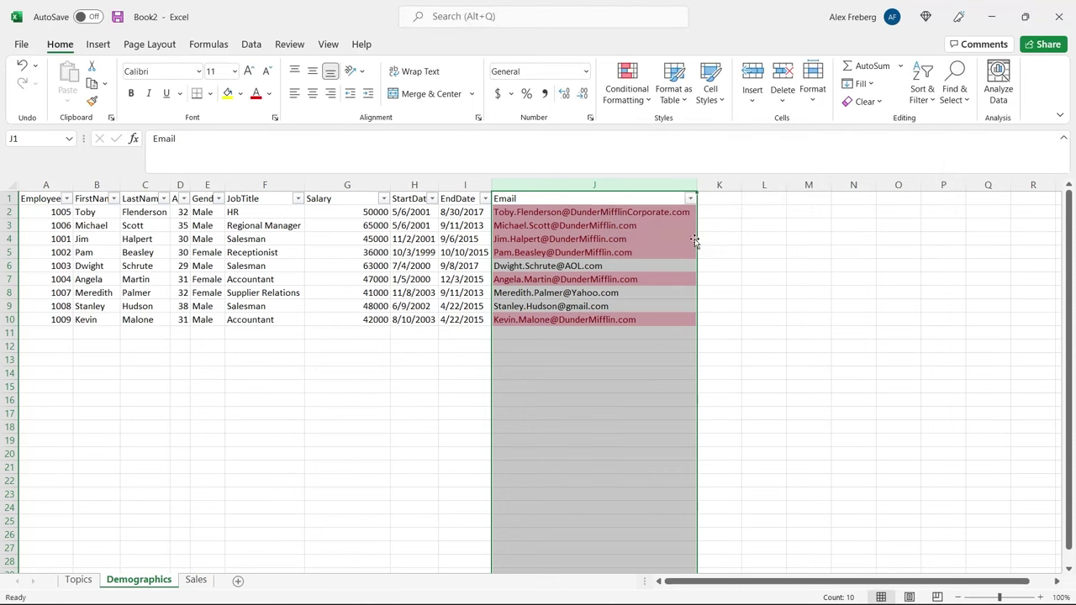
Step: Try sorting the employee rows by the Email column's pink cell color, check the grouped addresses, and undo the sort
{"action": "left_click", "coordinate": [675, 223]}
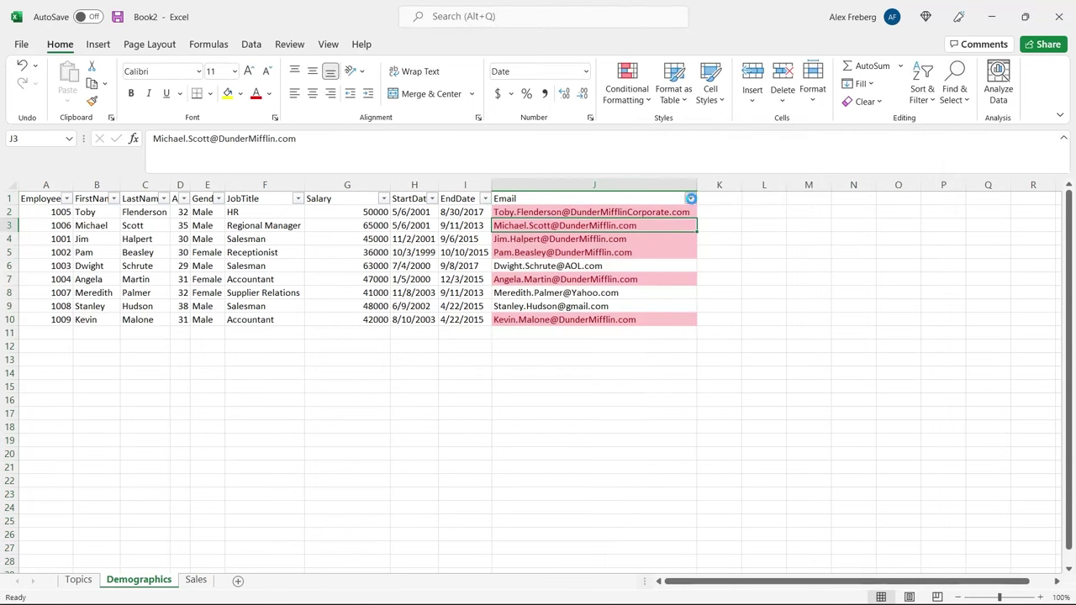
{"action": "left_click", "coordinate": [690, 199]}
{"action": "mouse_move", "coordinate": [667, 250]}
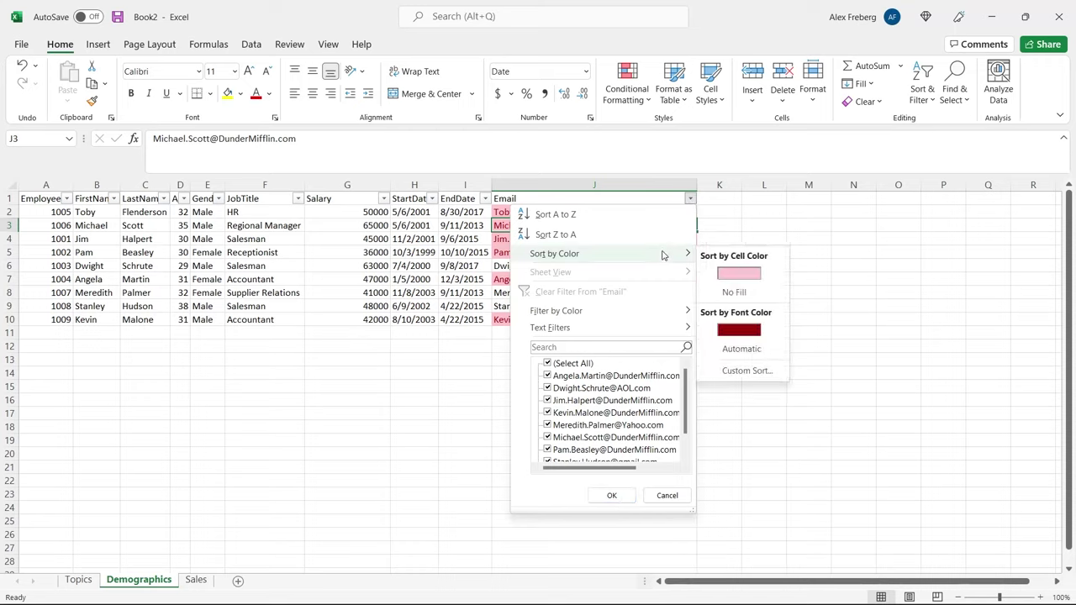
{"action": "left_click", "coordinate": [731, 272]}
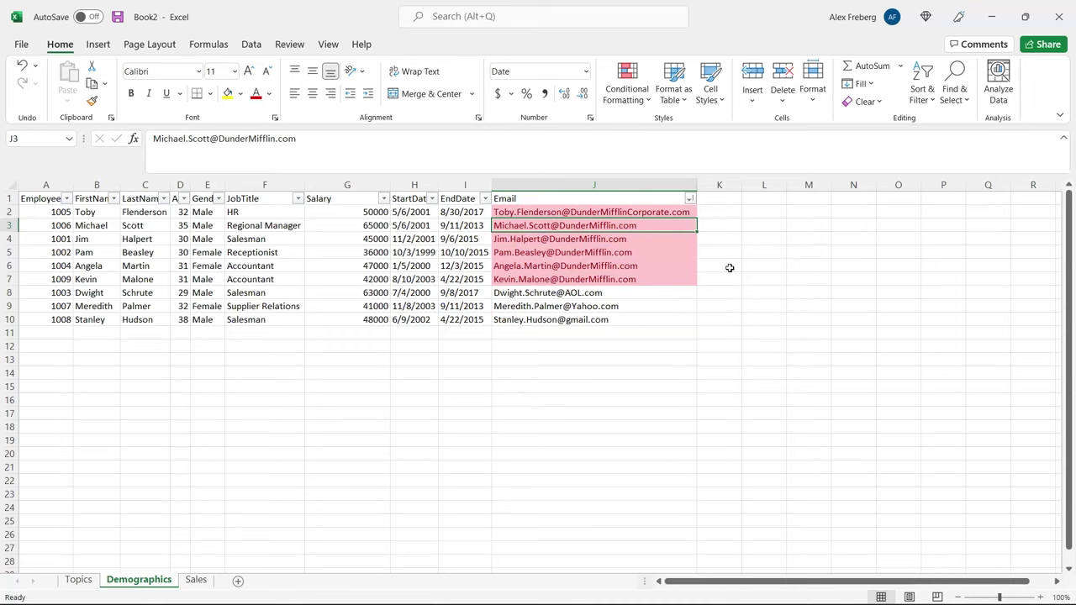
{"action": "left_click", "coordinate": [599, 338]}
{"action": "left_click_drag", "start_coordinate": [619, 281], "coordinate": [626, 212]}
{"action": "left_click", "coordinate": [629, 212]}
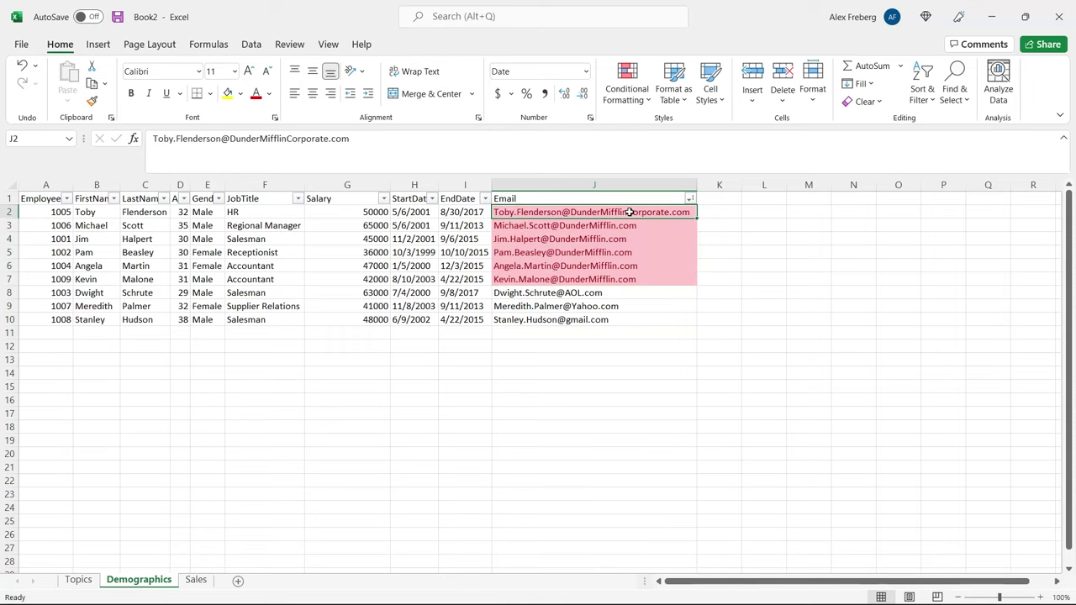
{"action": "key", "text": "ctrl+z"}
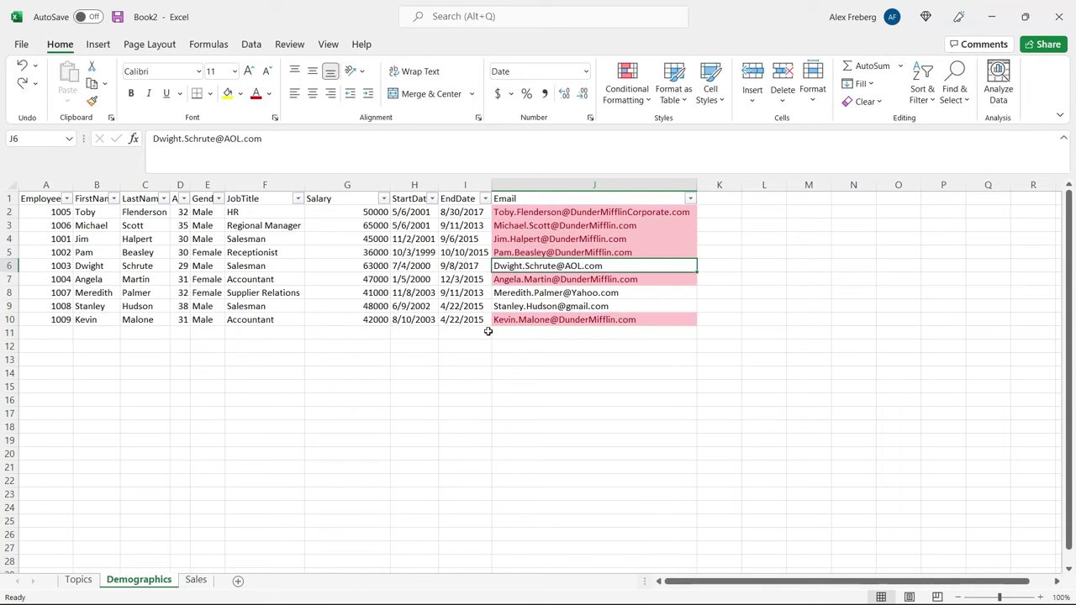
Step: Replace the slashes in the last StartDate entry, cell H10, so that it reads 8/10-2003
{"action": "left_click", "coordinate": [414, 320]}
{"action": "double_click", "coordinate": [415, 320]}
{"action": "key", "text": "BackSpace"}
{"action": "type", "text": "-"}
{"action": "key", "text": "Left"}
{"action": "key", "text": "Left"}
{"action": "key", "text": "Left"}
{"action": "key", "text": "BackSpace"}
{"action": "type", "text": "-"}
{"action": "key", "text": "Return"}
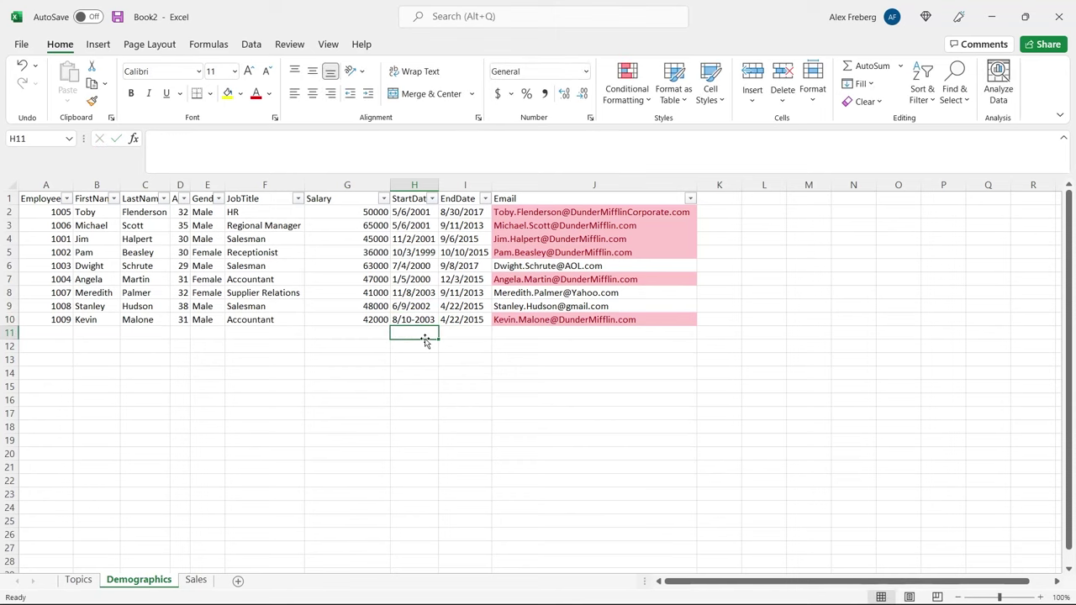
Step: Highlight StartDate cells containing "-" using Light Red Fill with Dark Red Text
{"action": "left_click", "coordinate": [415, 184]}
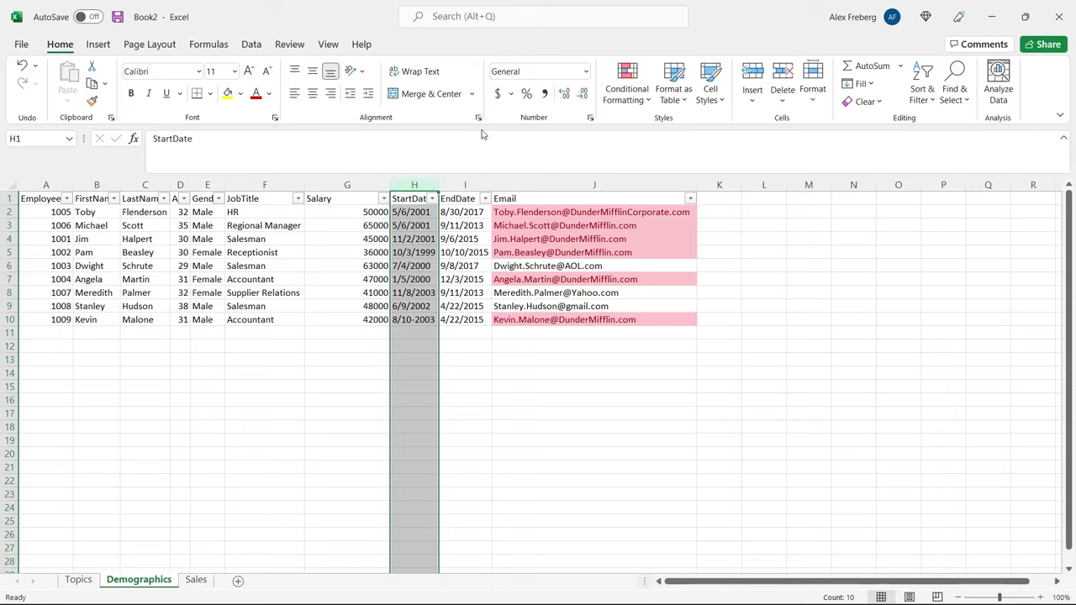
{"action": "left_click", "coordinate": [627, 91]}
{"action": "mouse_move", "coordinate": [677, 139]}
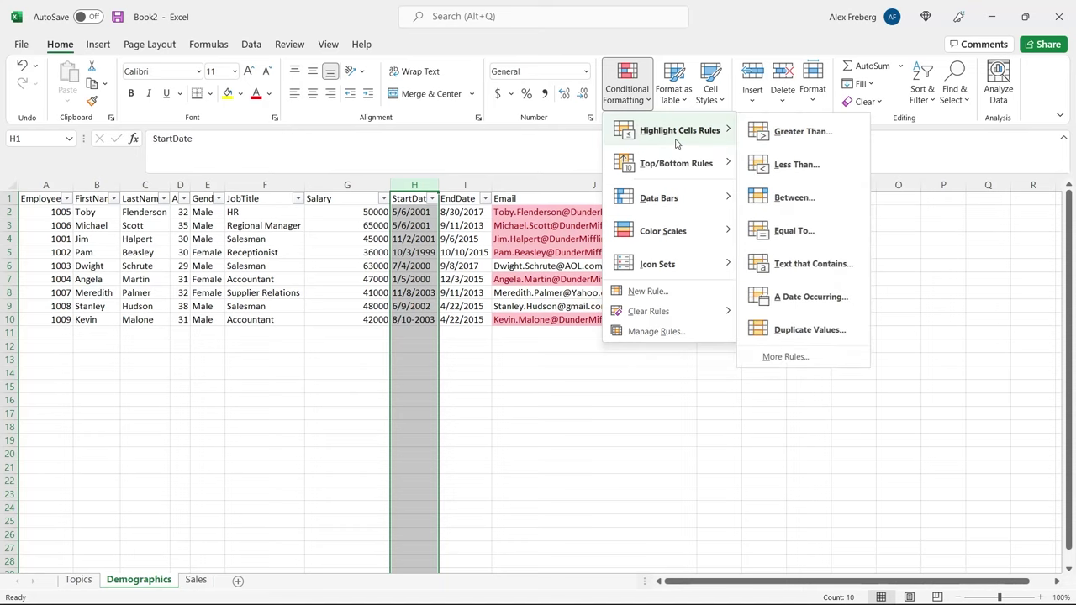
{"action": "left_click", "coordinate": [813, 264]}
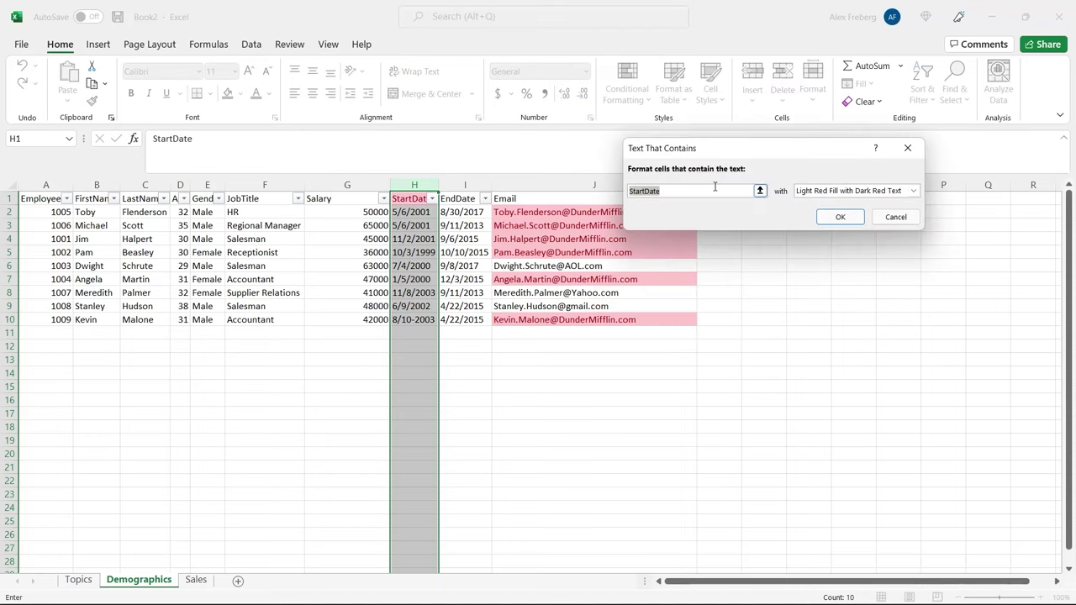
{"action": "key", "text": "BackSpace"}
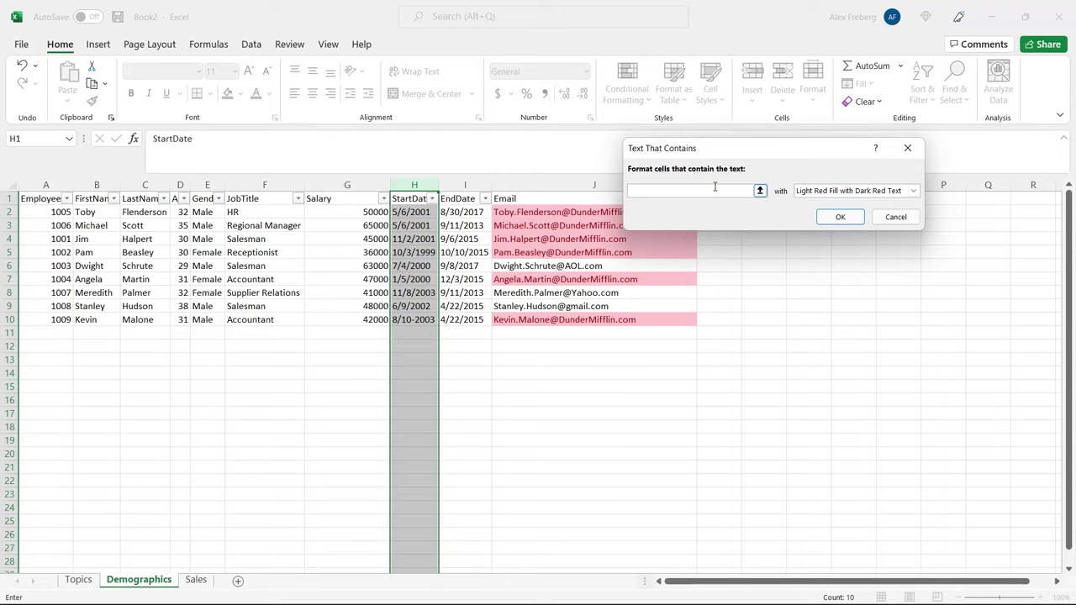
{"action": "type", "text": "-"}
{"action": "left_click", "coordinate": [840, 217]}
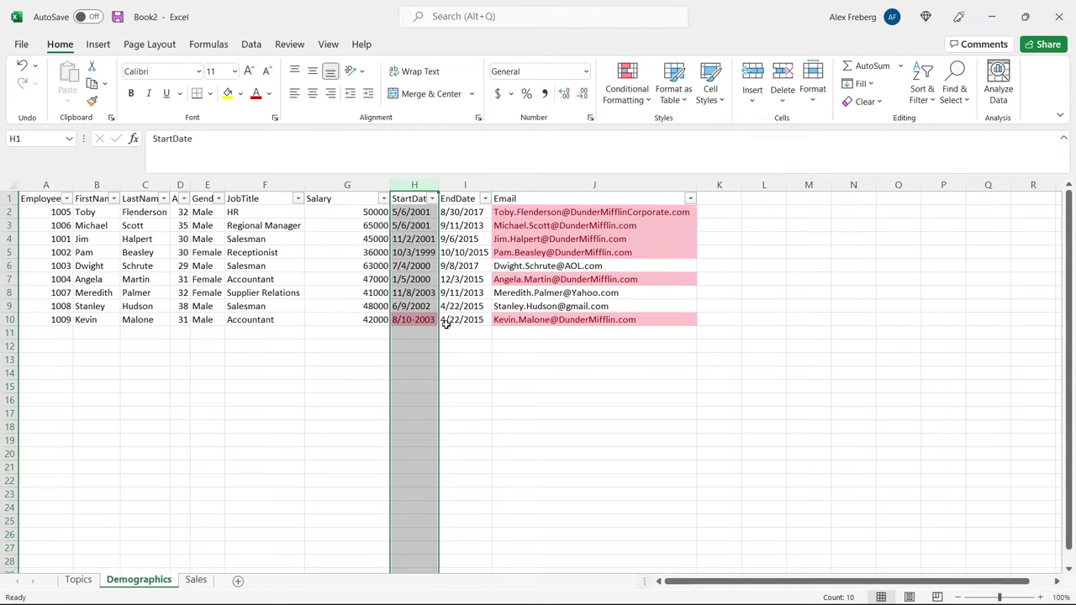
{"action": "left_click", "coordinate": [445, 321]}
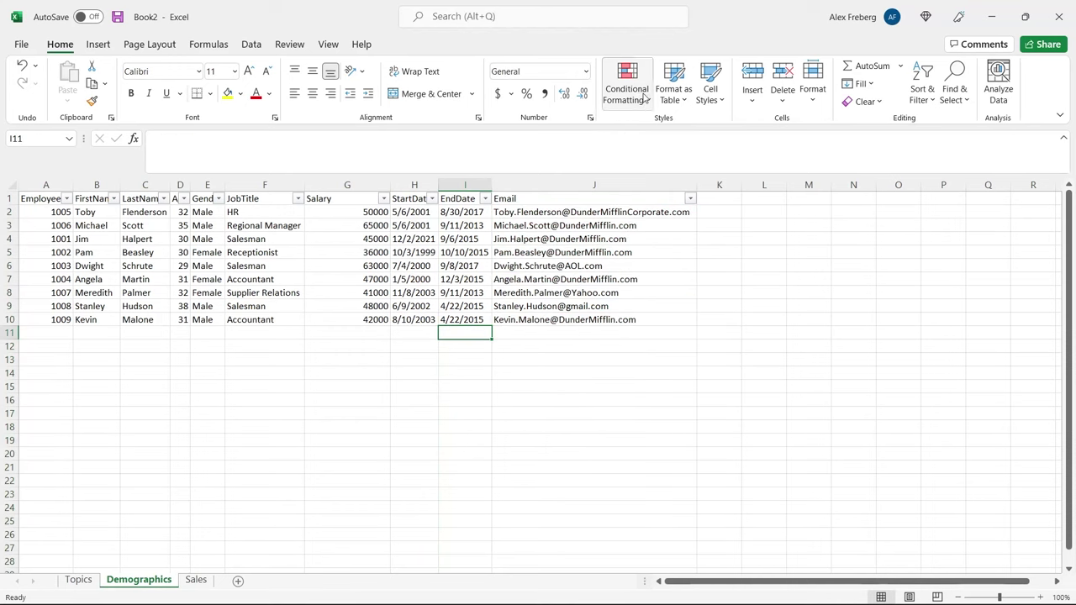
Step: Start a new formatting rule that uses a formula to determine which cells to format, keeping the Salary column uncovered
{"action": "left_click", "coordinate": [644, 98]}
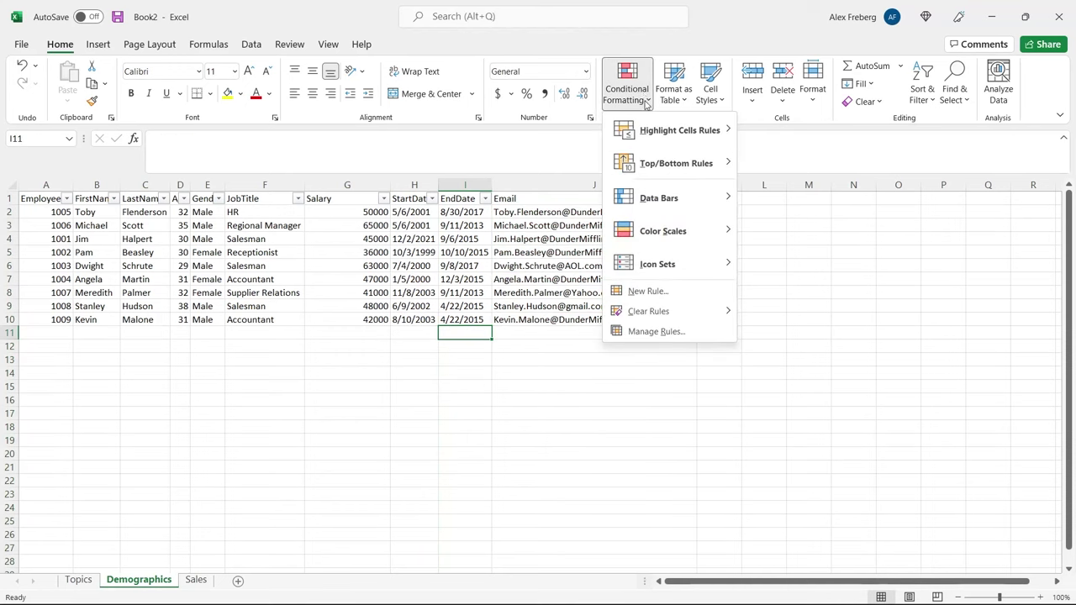
{"action": "mouse_move", "coordinate": [704, 128]}
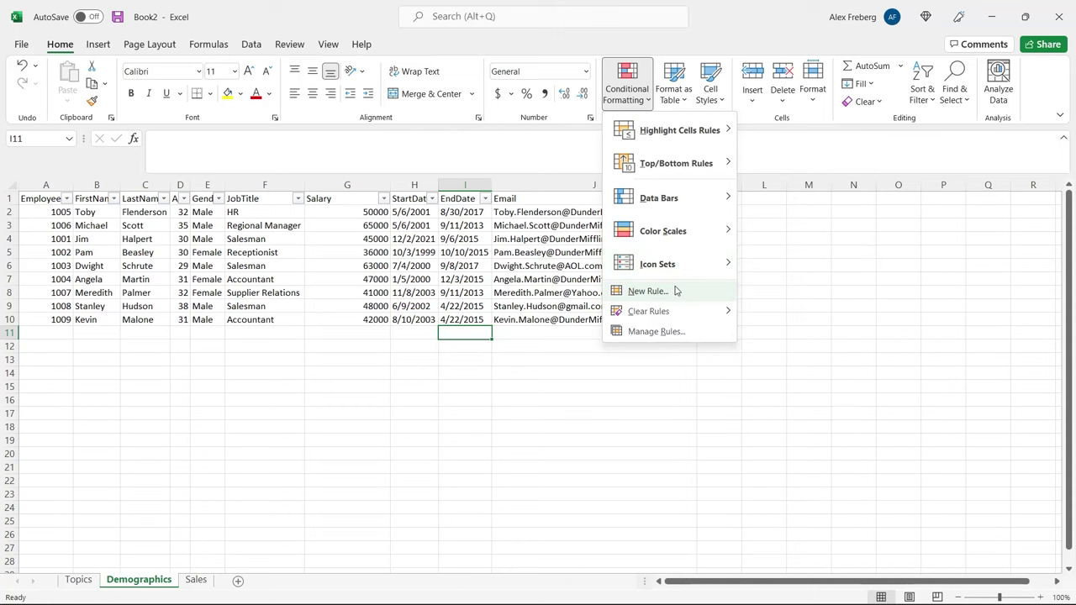
{"action": "left_click", "coordinate": [648, 291]}
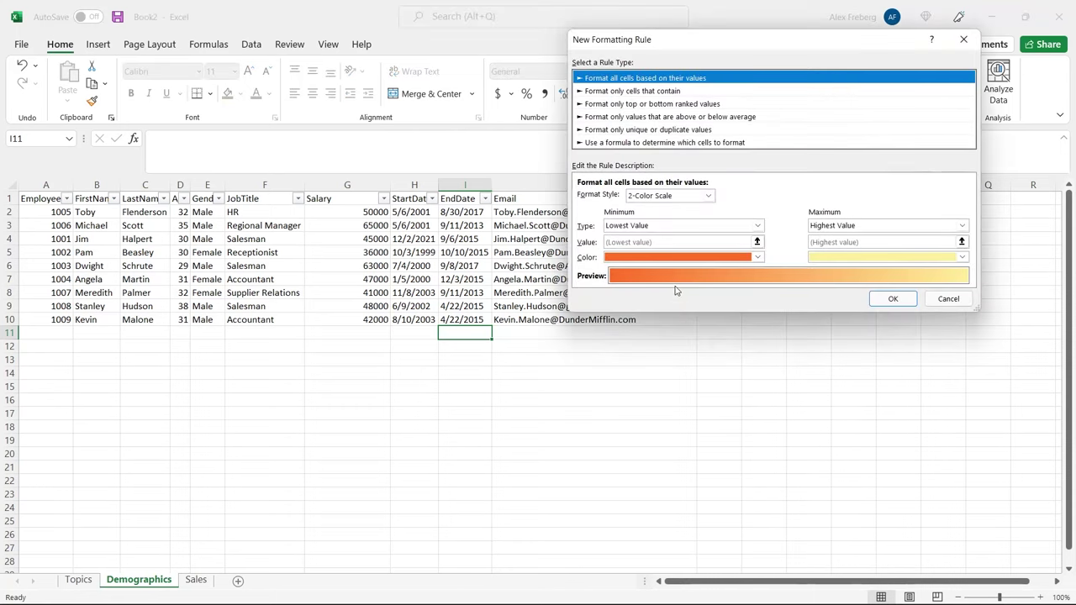
{"action": "left_click", "coordinate": [585, 144]}
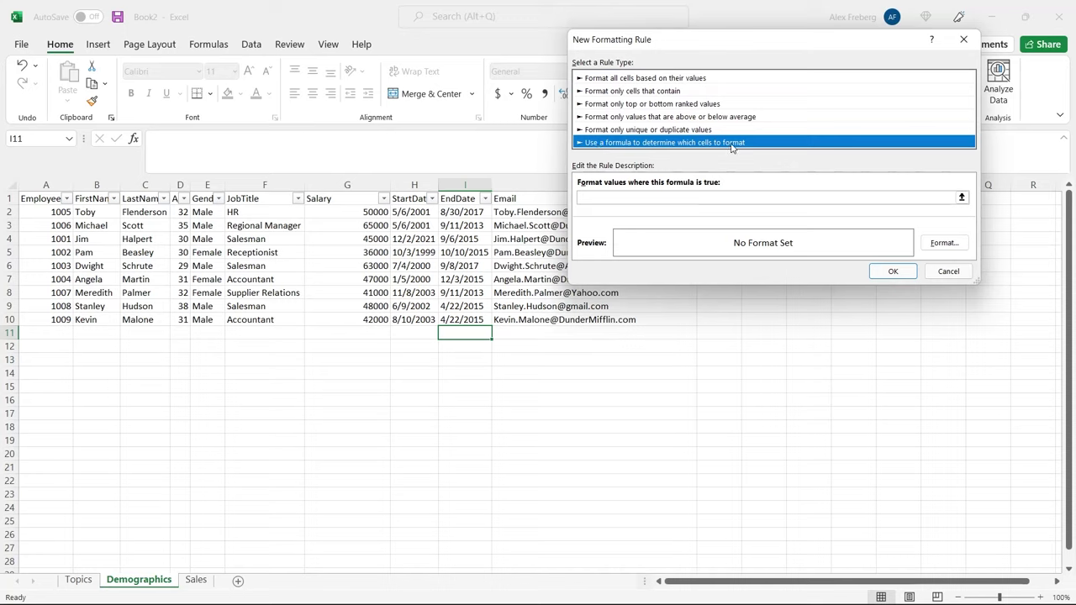
{"action": "left_click", "coordinate": [696, 198]}
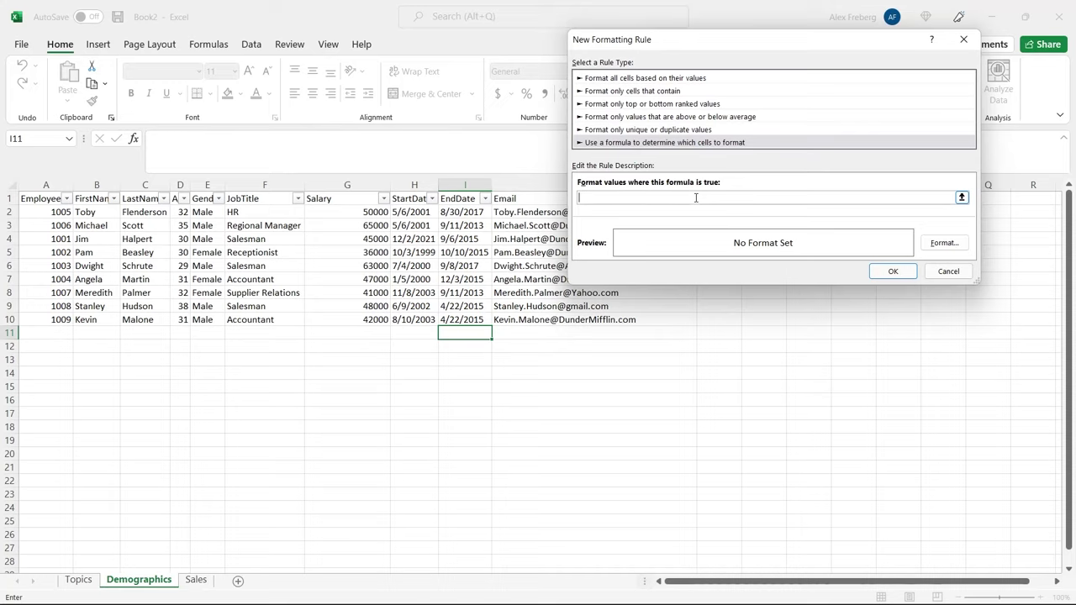
{"action": "left_click", "coordinate": [941, 243]}
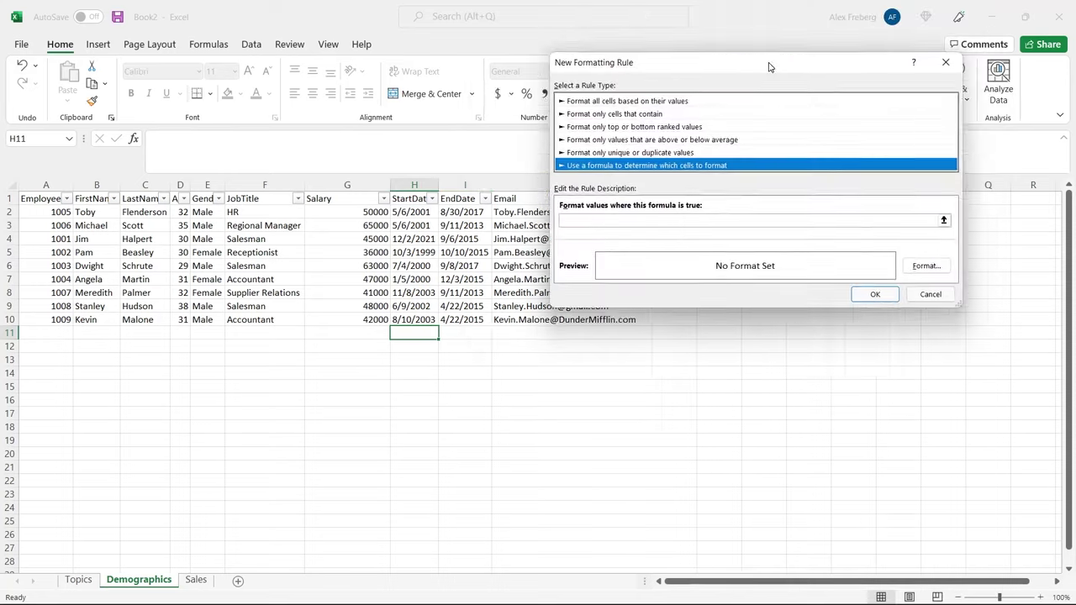
{"action": "left_click_drag", "start_coordinate": [768, 68], "coordinate": [658, 86]}
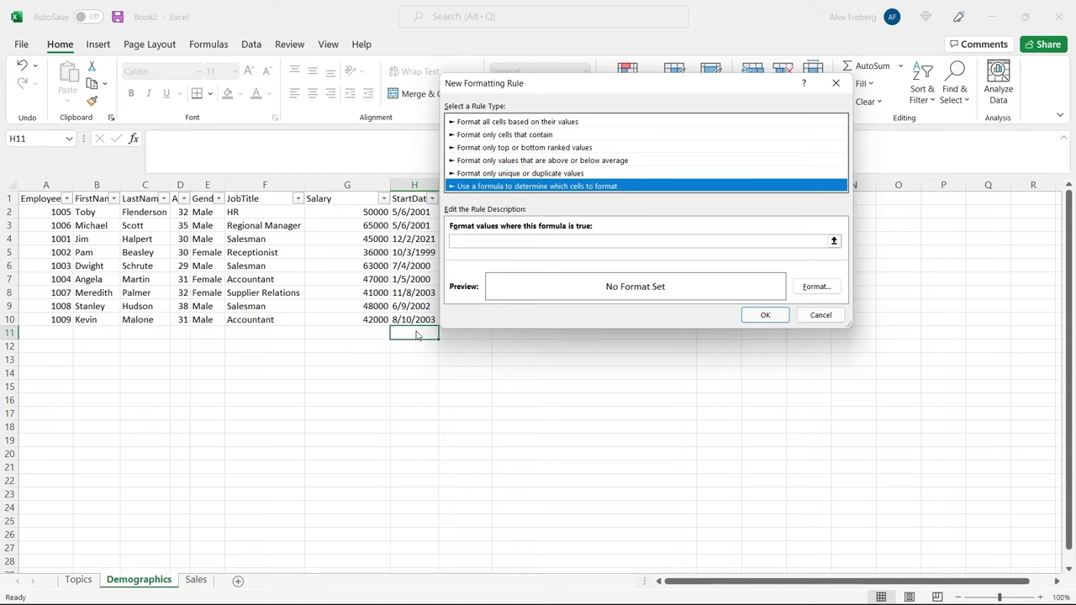
Step: Enter the salary range as the rule's formula, =$G$2:$G$10
{"action": "left_click", "coordinate": [530, 241]}
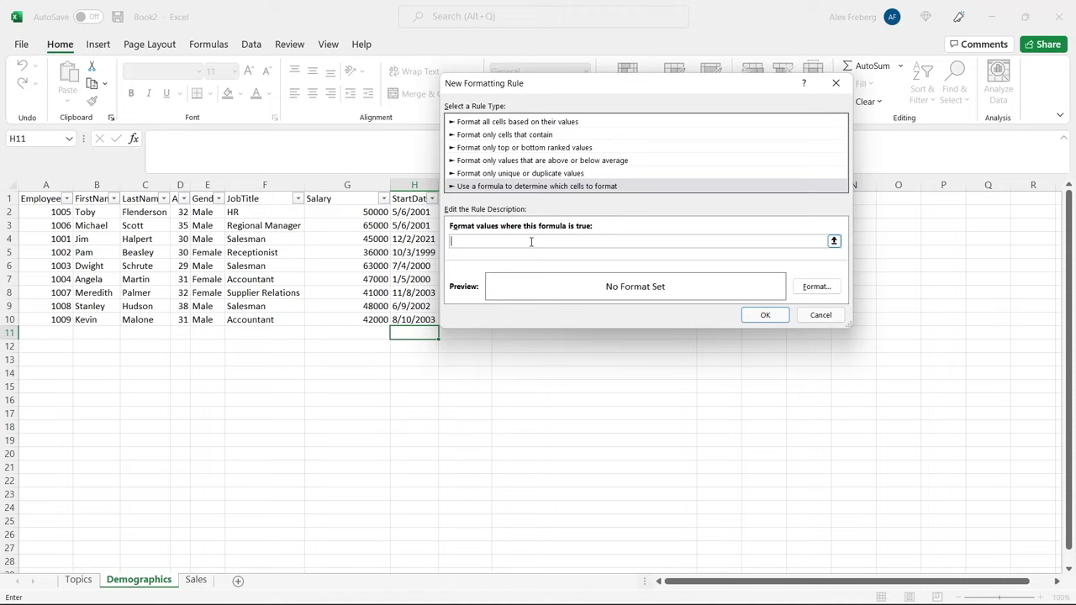
{"action": "type", "text": "="}
{"action": "left_click_drag", "start_coordinate": [347, 211], "coordinate": [357, 319]}
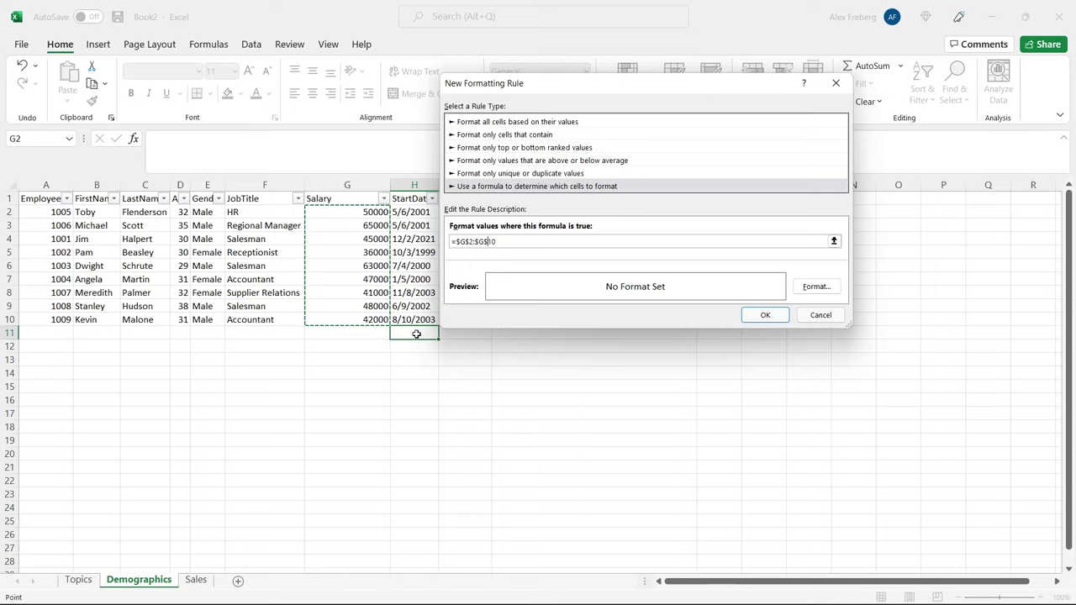
{"action": "left_click", "coordinate": [513, 241]}
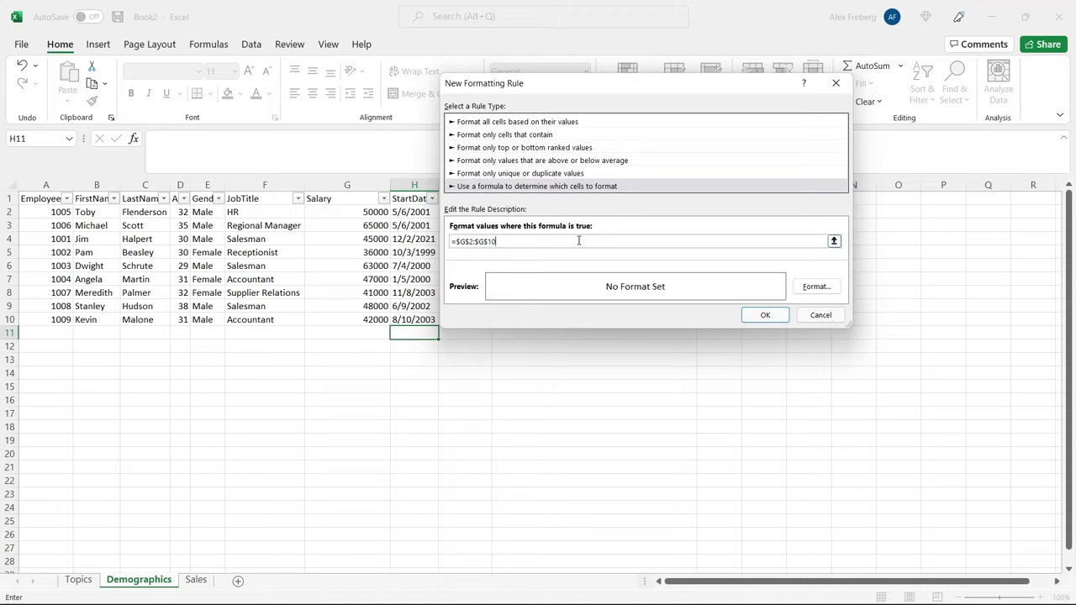
Step: Convert both absolute references in the rule's formula to relative ones, giving =G2:G10
{"action": "left_click", "coordinate": [480, 242]}
{"action": "key", "text": "F4"}
{"action": "key", "text": "F4"}
{"action": "key", "text": "F4"}
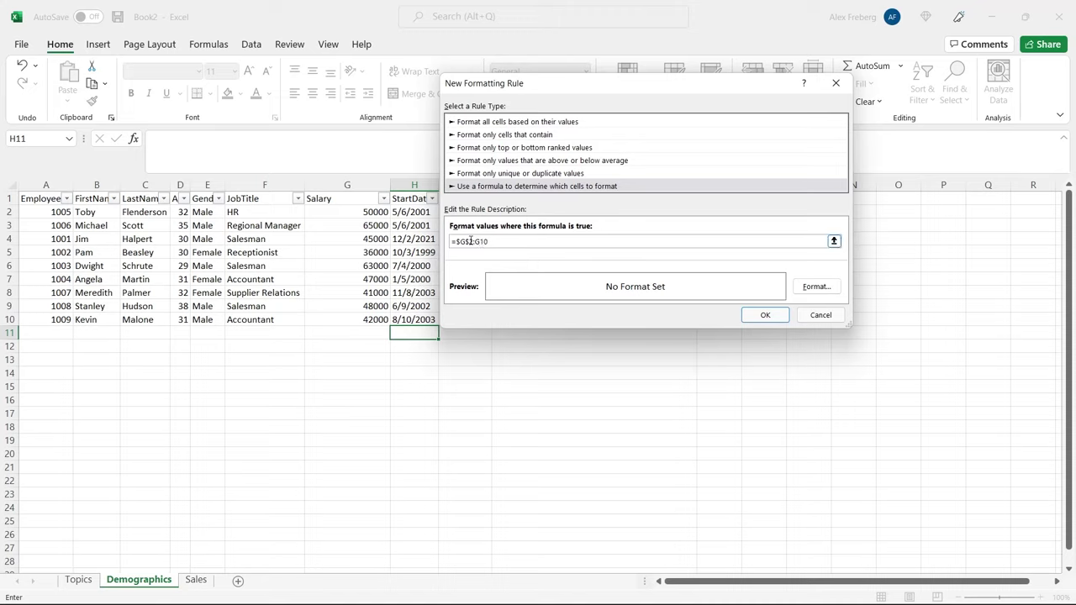
{"action": "left_click", "coordinate": [462, 241]}
{"action": "key", "text": "F4"}
{"action": "key", "text": "F4"}
{"action": "key", "text": "F4"}
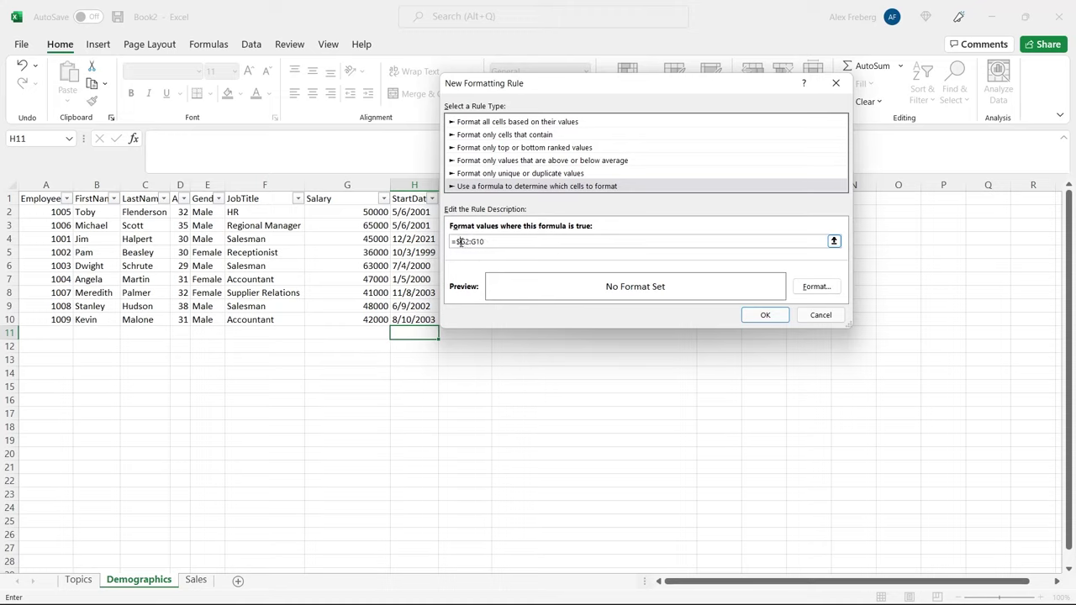
Step: Set the rule's format to a gold background fill with an outline border
{"action": "left_click", "coordinate": [811, 287]}
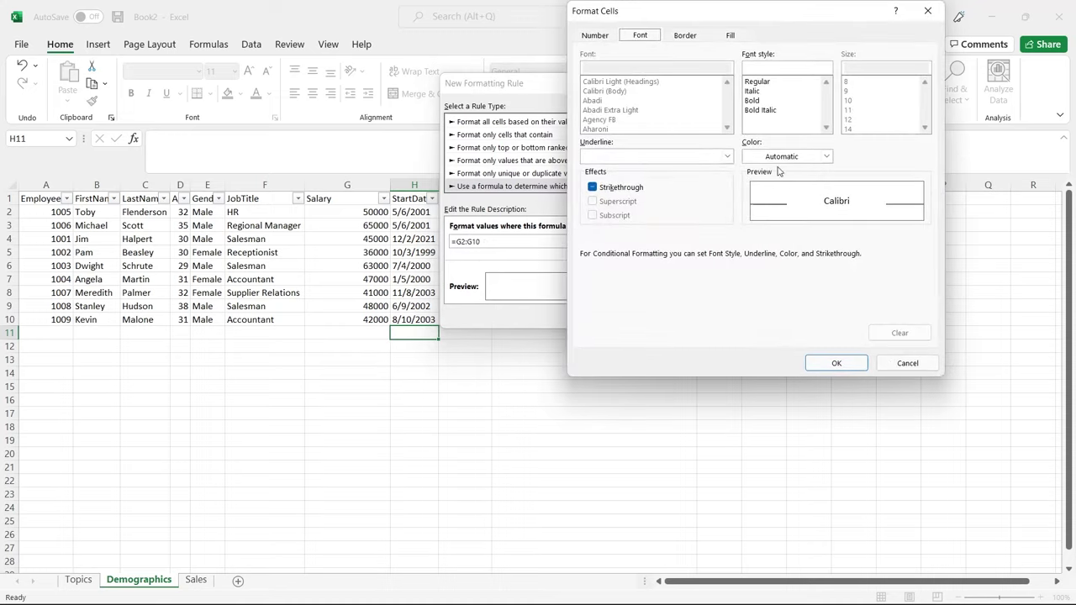
{"action": "left_click", "coordinate": [726, 37]}
{"action": "left_click", "coordinate": [679, 126]}
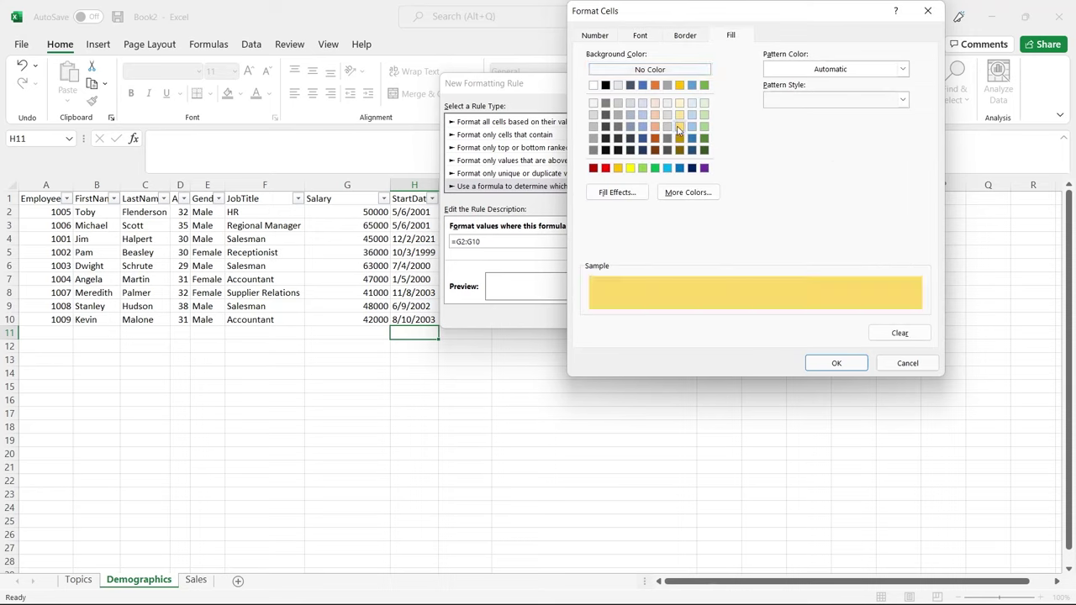
{"action": "left_click", "coordinate": [684, 35]}
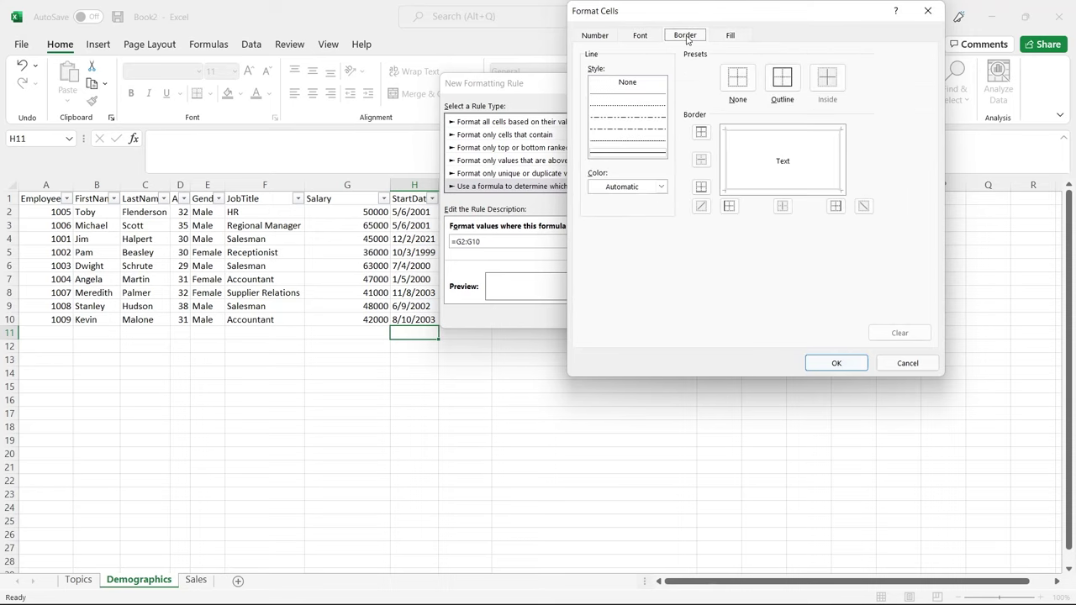
{"action": "left_click", "coordinate": [794, 82]}
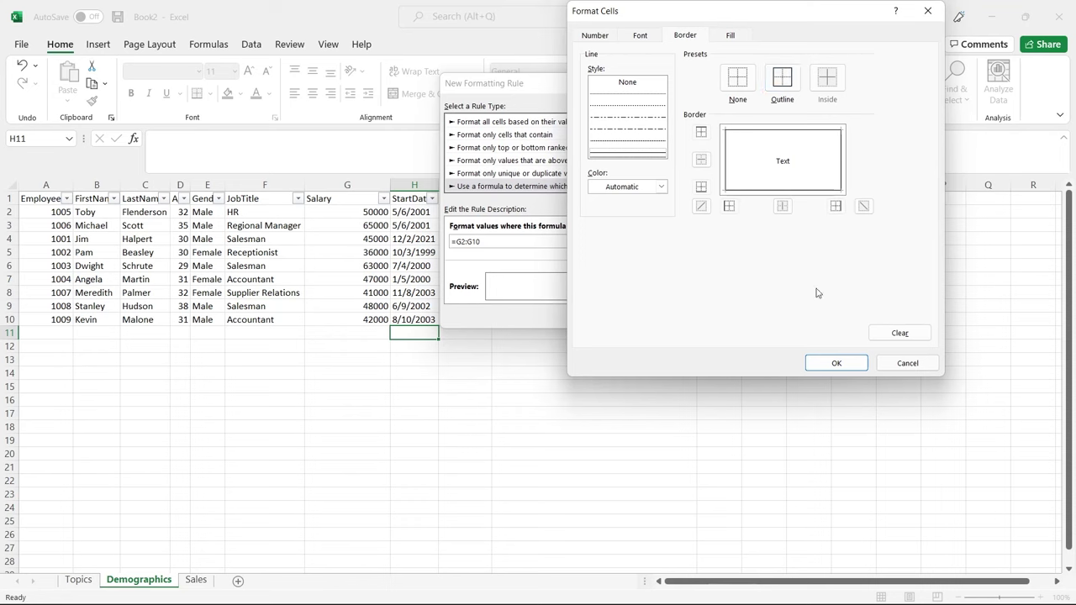
{"action": "left_click", "coordinate": [836, 362]}
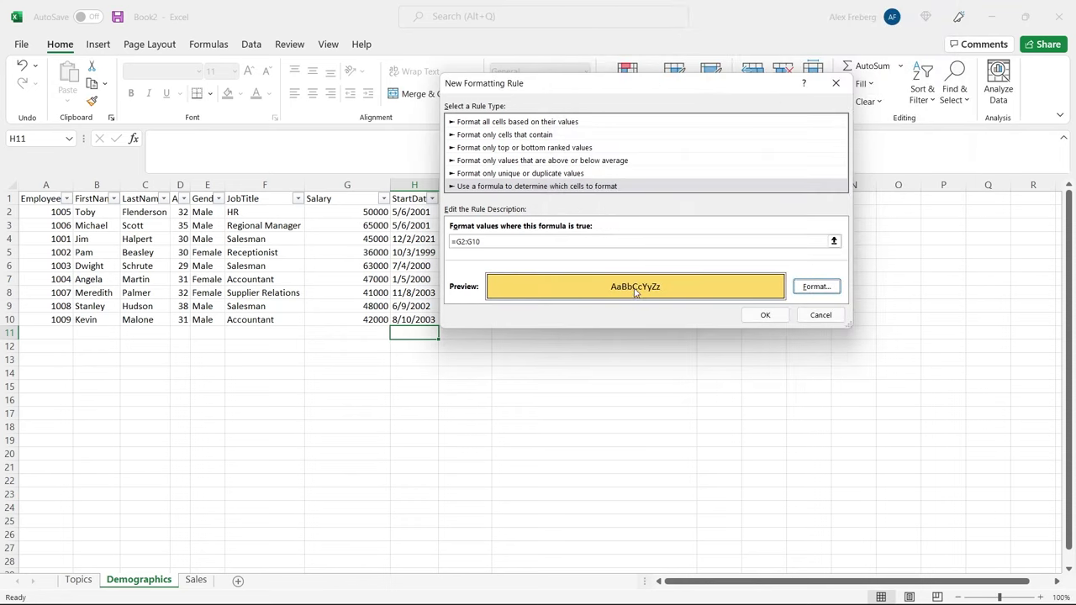
Step: Complete the rule's formula as =G2:G10>50000 and create the rule
{"action": "left_click", "coordinate": [603, 242]}
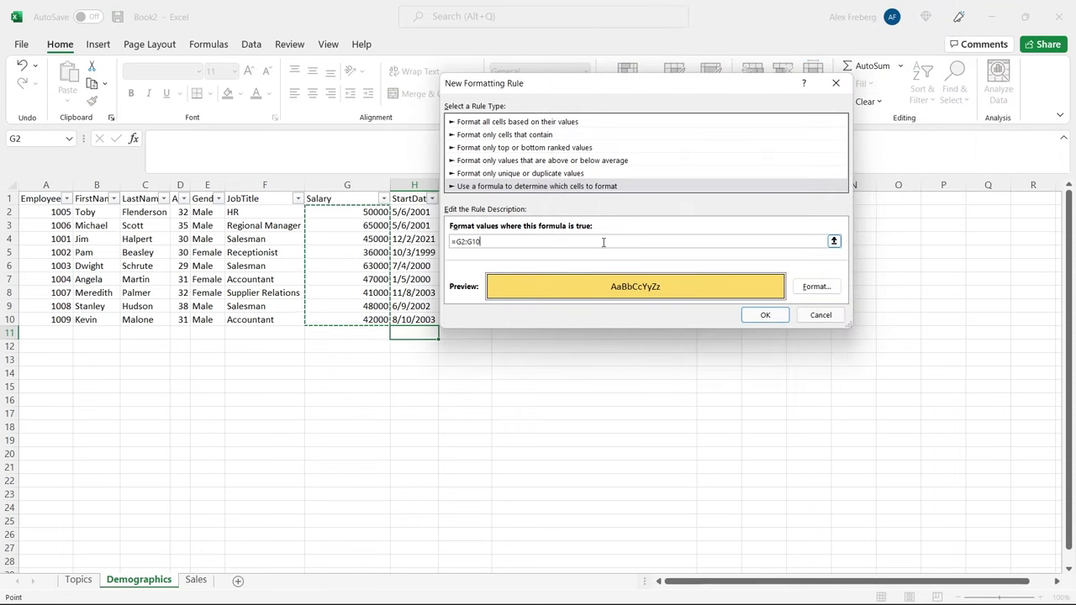
{"action": "type", "text": ">"}
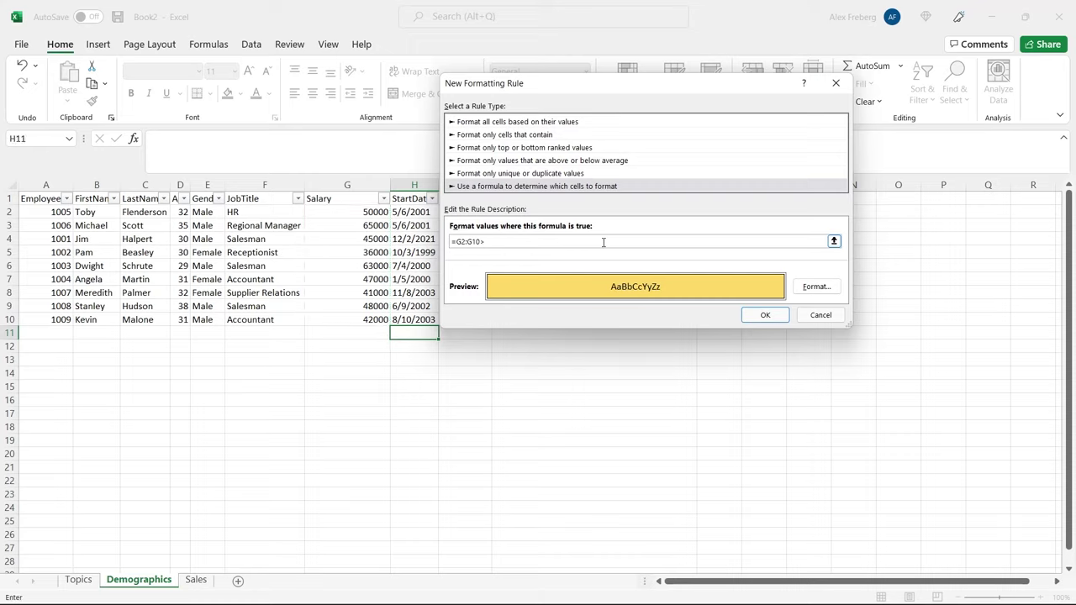
{"action": "type", "text": "5000"}
{"action": "left_click", "coordinate": [758, 316]}
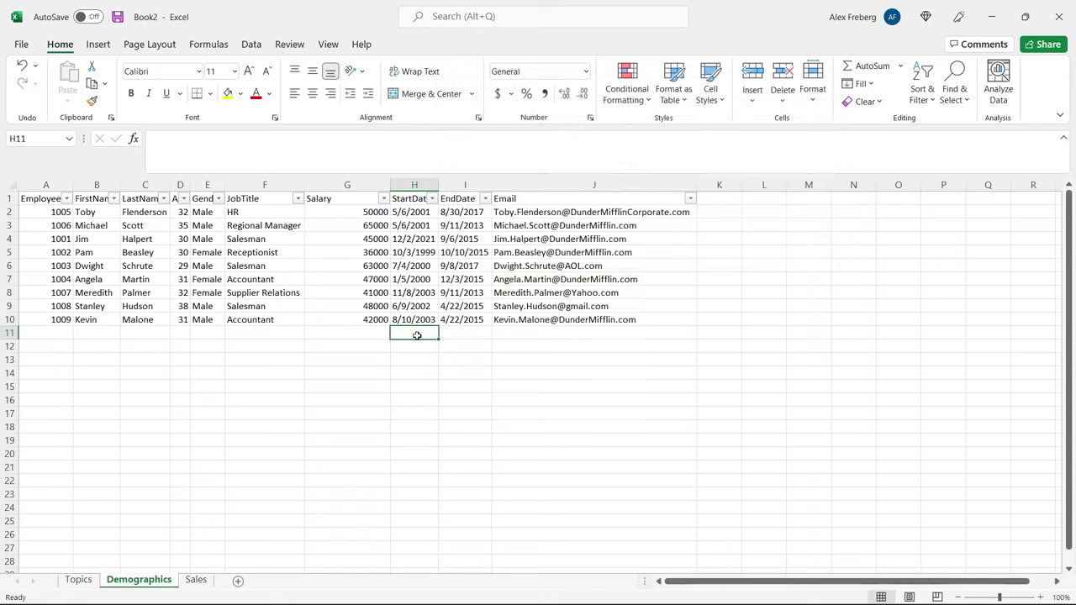
Step: Change the range the new formula rule applies to into the salary cells, =$G$2:$G$10, and apply it
{"action": "left_click", "coordinate": [639, 106]}
{"action": "left_click", "coordinate": [661, 333]}
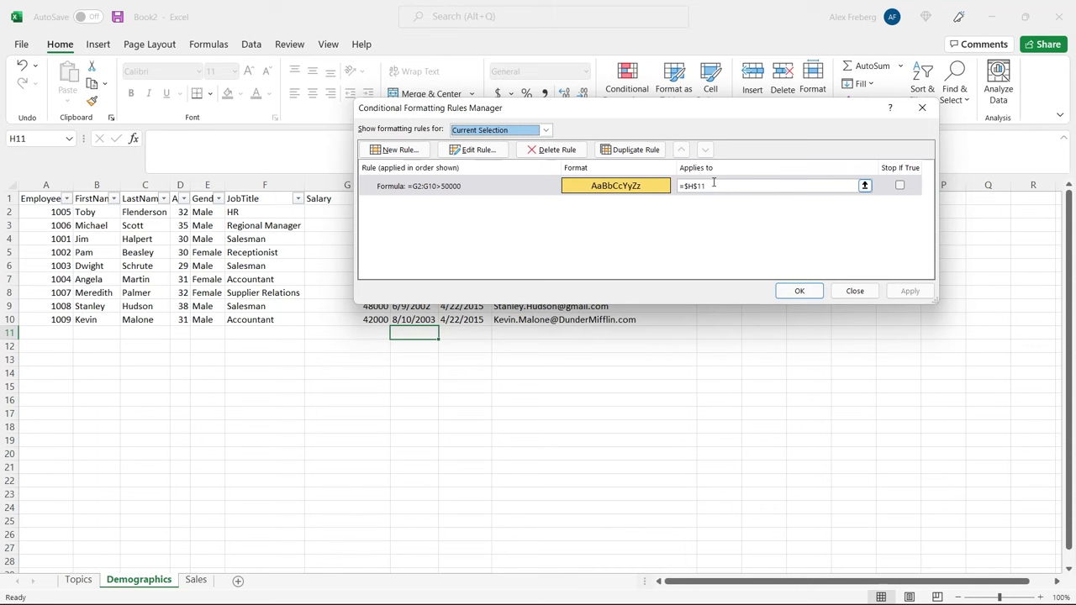
{"action": "left_click_drag", "start_coordinate": [641, 110], "coordinate": [767, 45]}
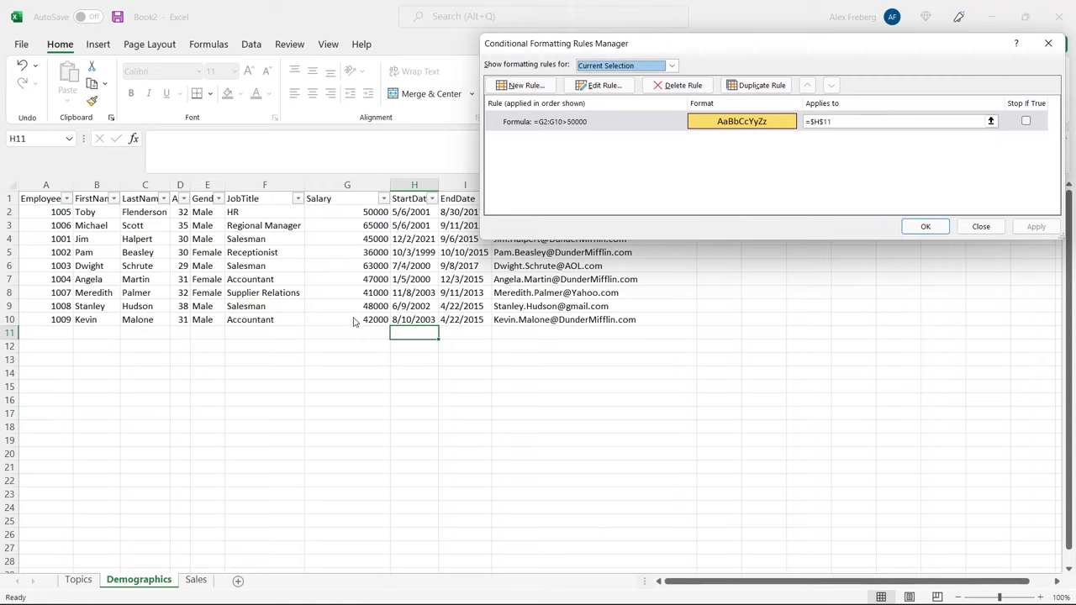
{"action": "left_click_drag", "start_coordinate": [836, 123], "coordinate": [812, 125]}
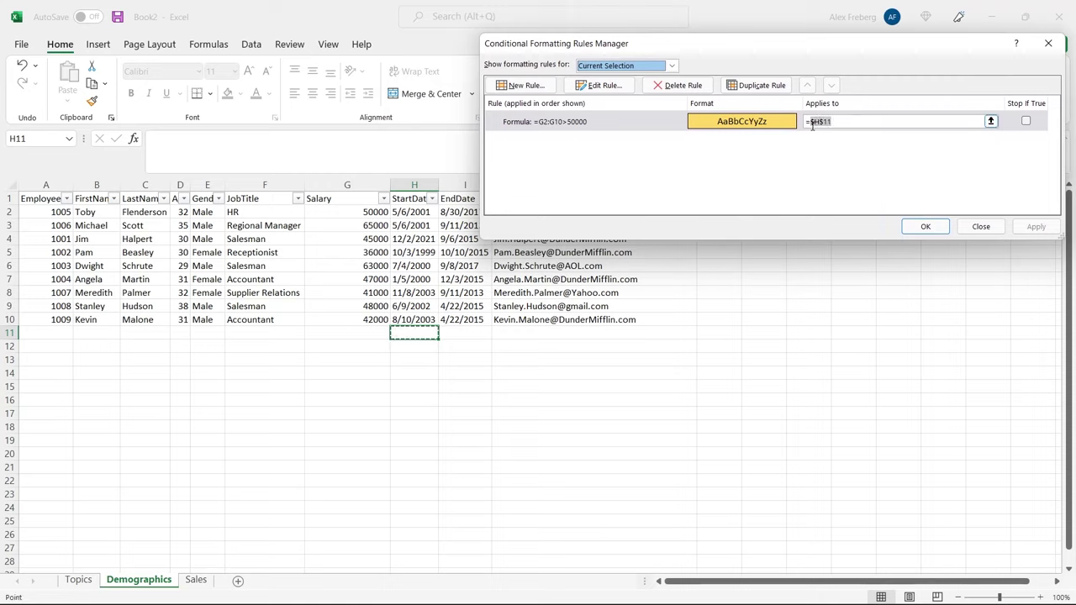
{"action": "key", "text": "BackSpace"}
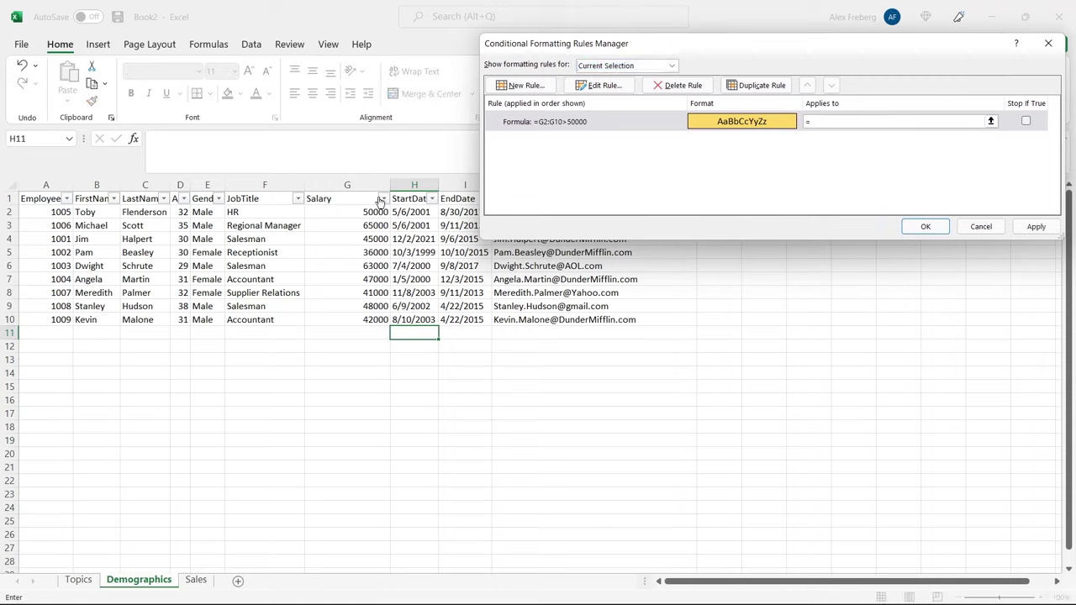
{"action": "left_click_drag", "start_coordinate": [326, 210], "coordinate": [331, 321]}
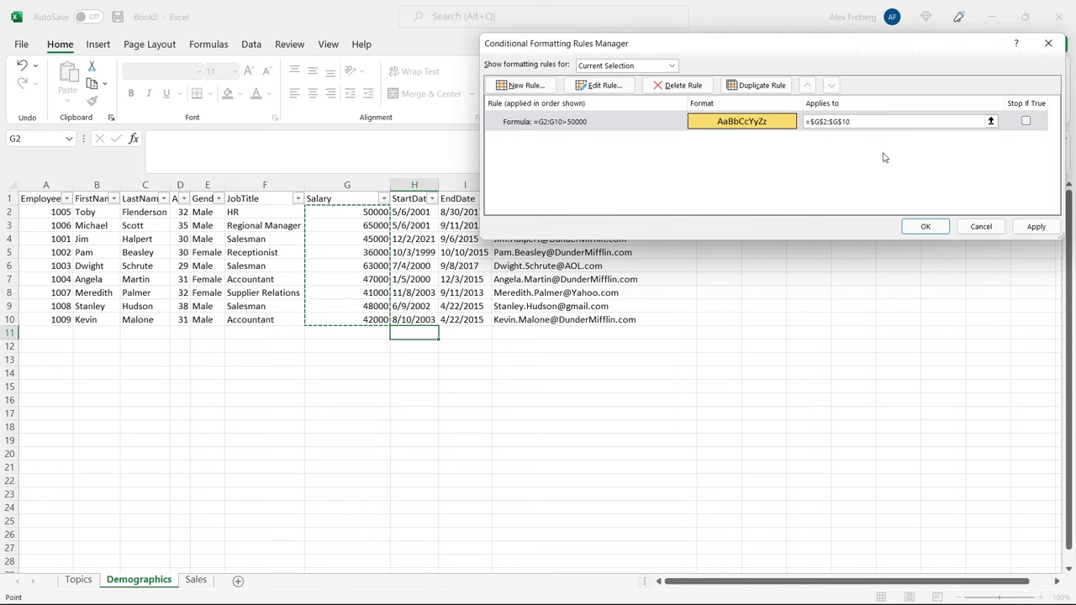
{"action": "left_click", "coordinate": [1032, 226]}
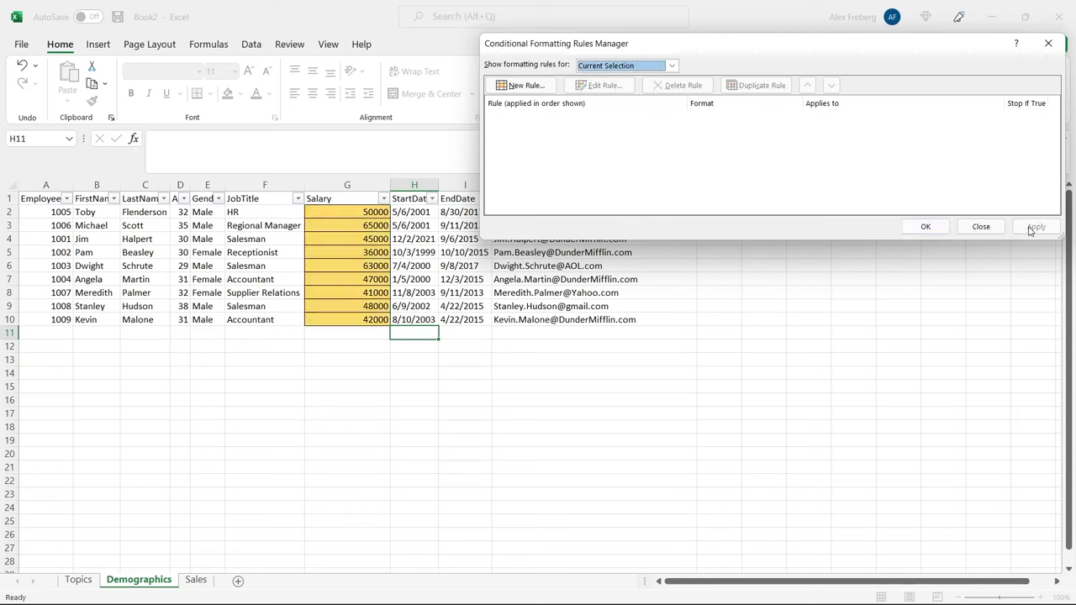
{"action": "left_click", "coordinate": [927, 227]}
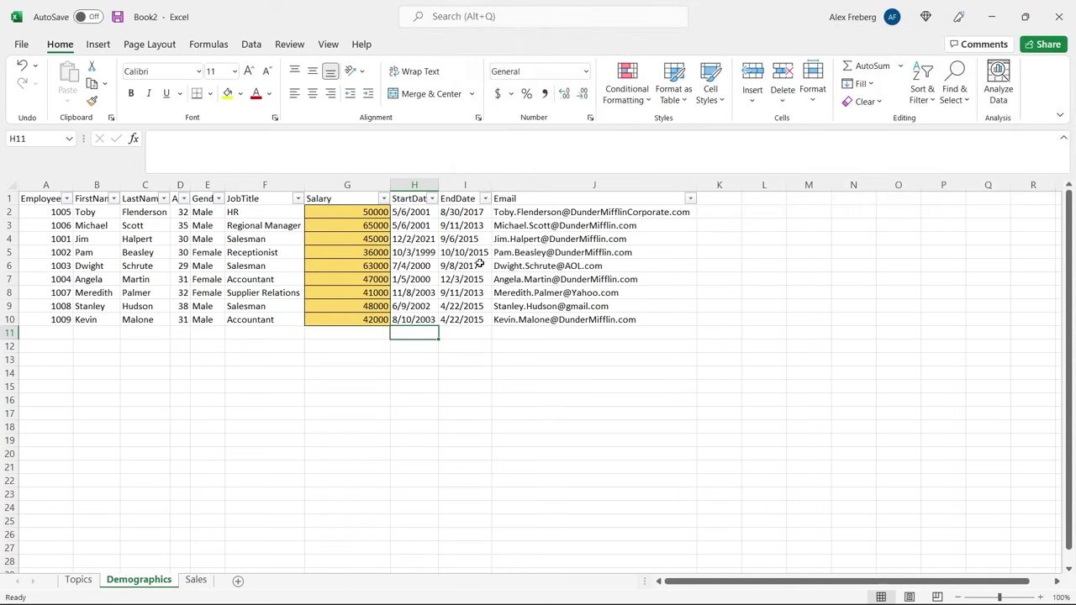
Step: Reopen the salary rule for editing and replace the wrong range in its formula with the salary cells, giving =$G$2:$G$10>50000
{"action": "left_click", "coordinate": [361, 237]}
{"action": "left_click", "coordinate": [632, 84]}
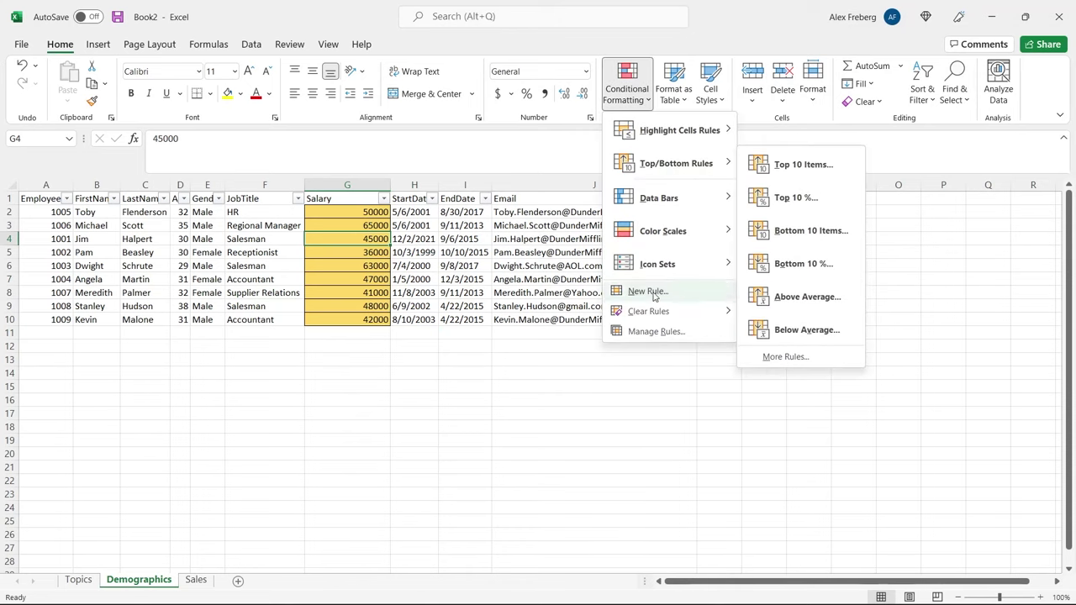
{"action": "left_click", "coordinate": [655, 331]}
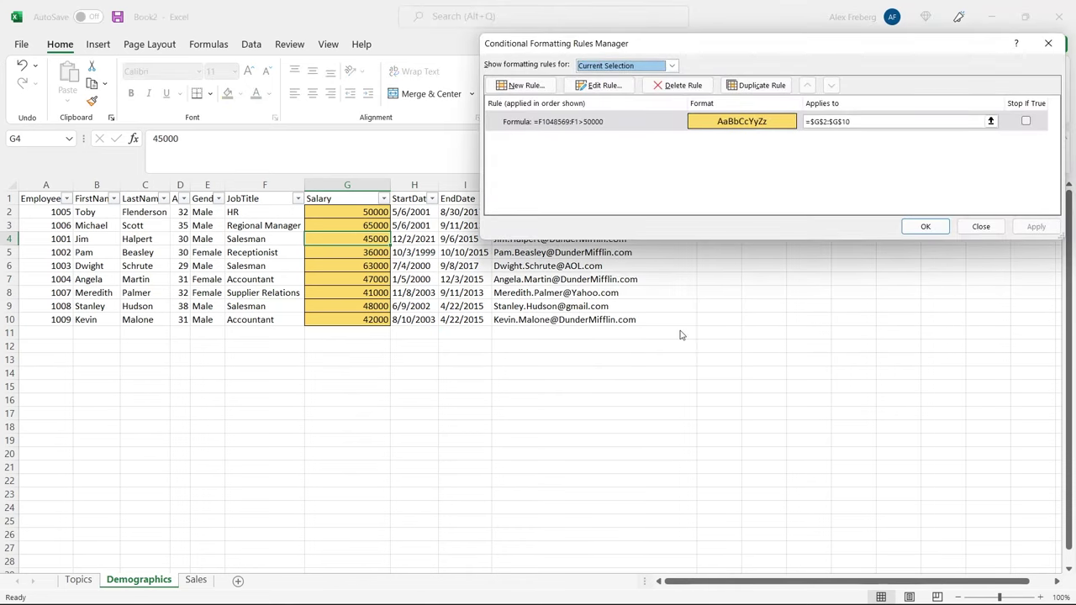
{"action": "double_click", "coordinate": [561, 126]}
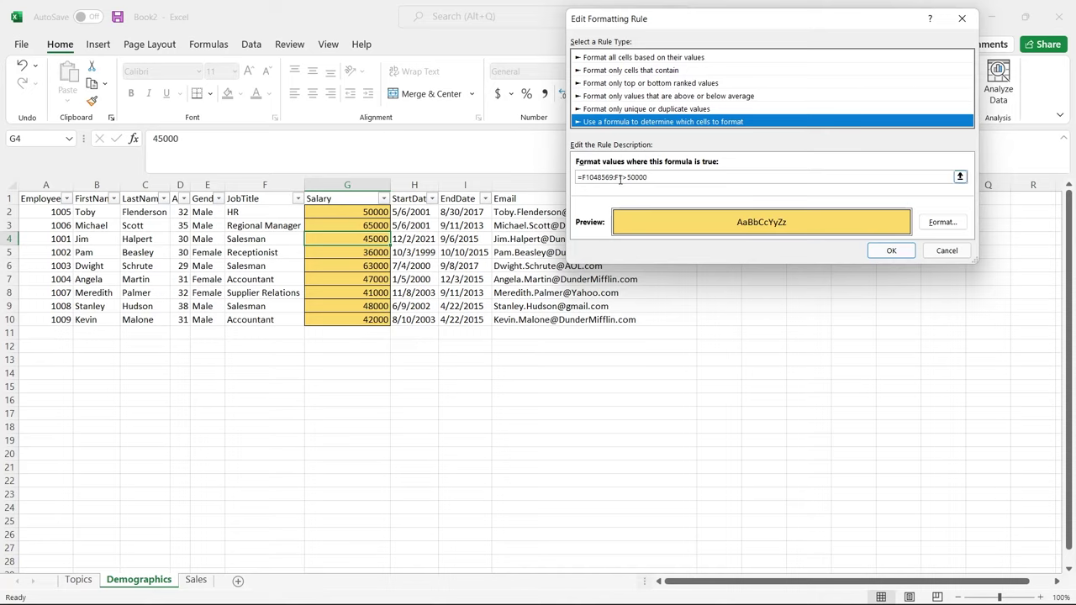
{"action": "left_click_drag", "start_coordinate": [621, 178], "coordinate": [589, 177]}
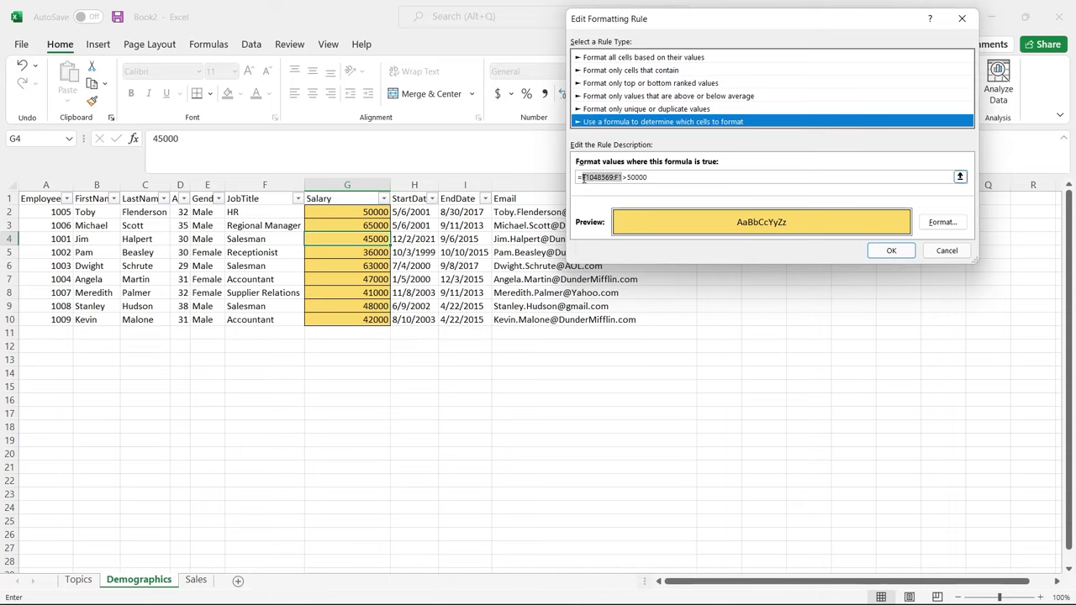
{"action": "key", "text": "BackSpace"}
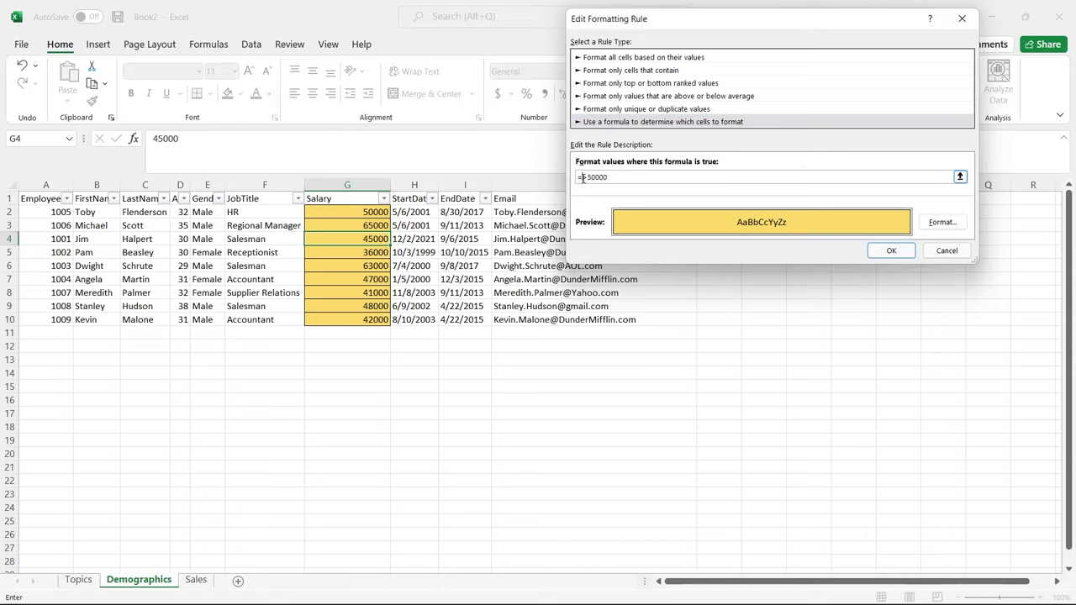
{"action": "left_click", "coordinate": [362, 215]}
{"action": "left_click_drag", "start_coordinate": [361, 295], "coordinate": [357, 319]}
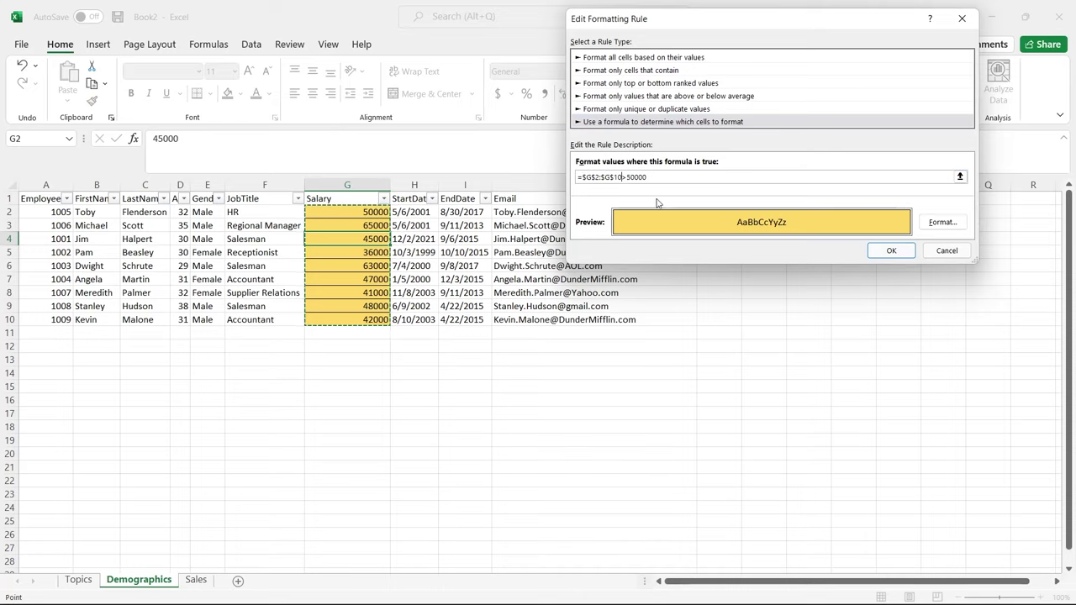
Step: Make all references in the salary rule's formula relative, giving =G2:G10>50000, and save the edited rule
{"action": "left_click", "coordinate": [614, 177]}
{"action": "key", "text": "BackSpace"}
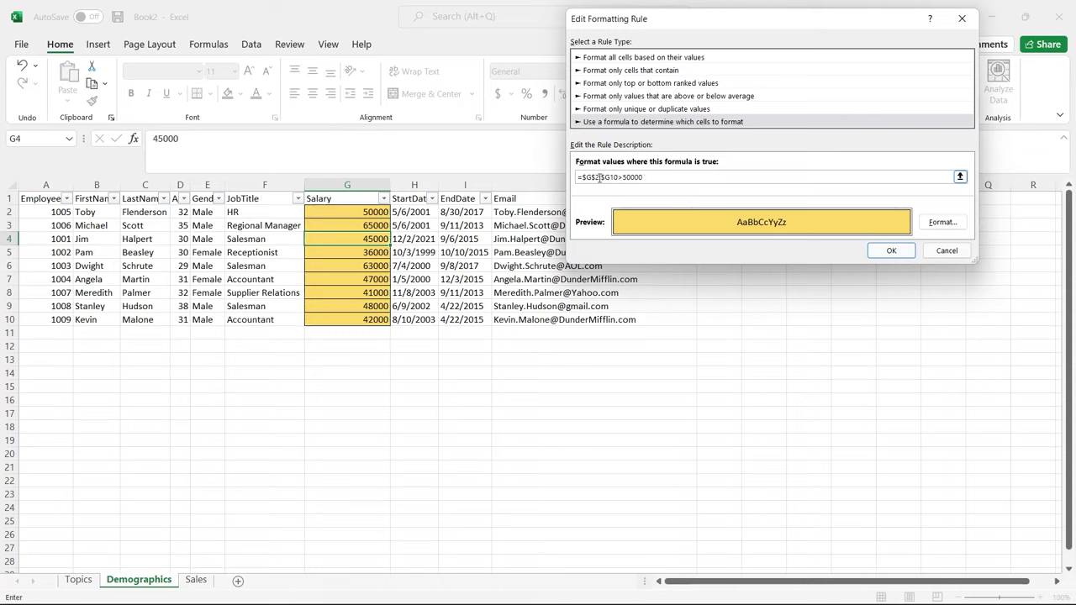
{"action": "left_click", "coordinate": [595, 178]}
{"action": "key", "text": "BackSpace"}
{"action": "left_click", "coordinate": [587, 178]}
{"action": "key", "text": "BackSpace"}
{"action": "left_click", "coordinate": [599, 178]}
{"action": "key", "text": "BackSpace"}
{"action": "left_click", "coordinate": [890, 251]}
Step: Apply the corrected rule to the salary range =$G$2:$G$10 and close the rules manager
{"action": "left_click", "coordinate": [845, 121]}
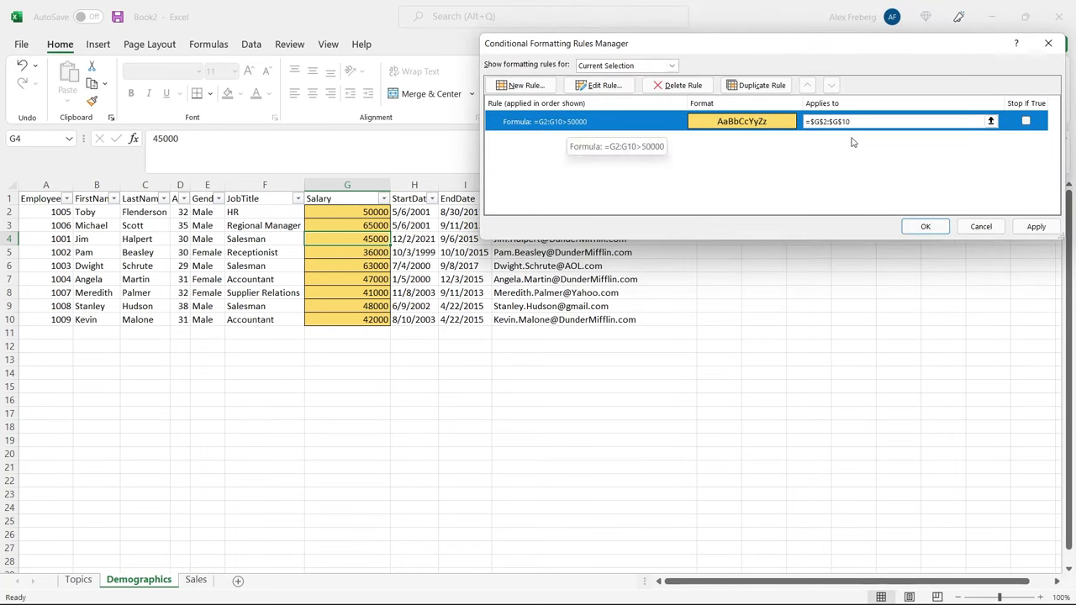
{"action": "left_click", "coordinate": [859, 121]}
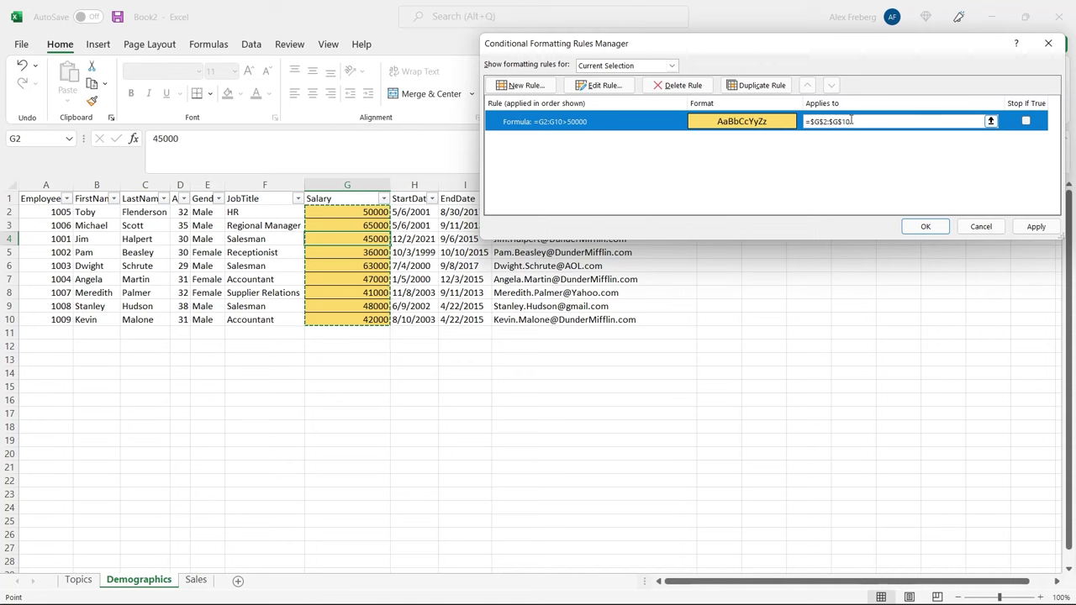
{"action": "left_click", "coordinate": [1029, 227]}
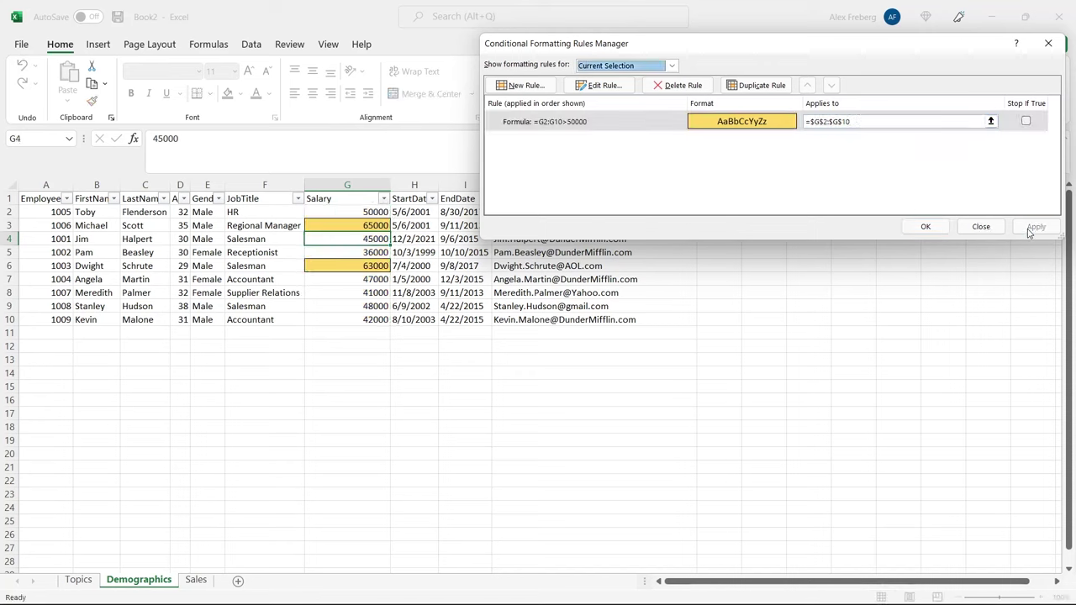
{"action": "left_click", "coordinate": [926, 227]}
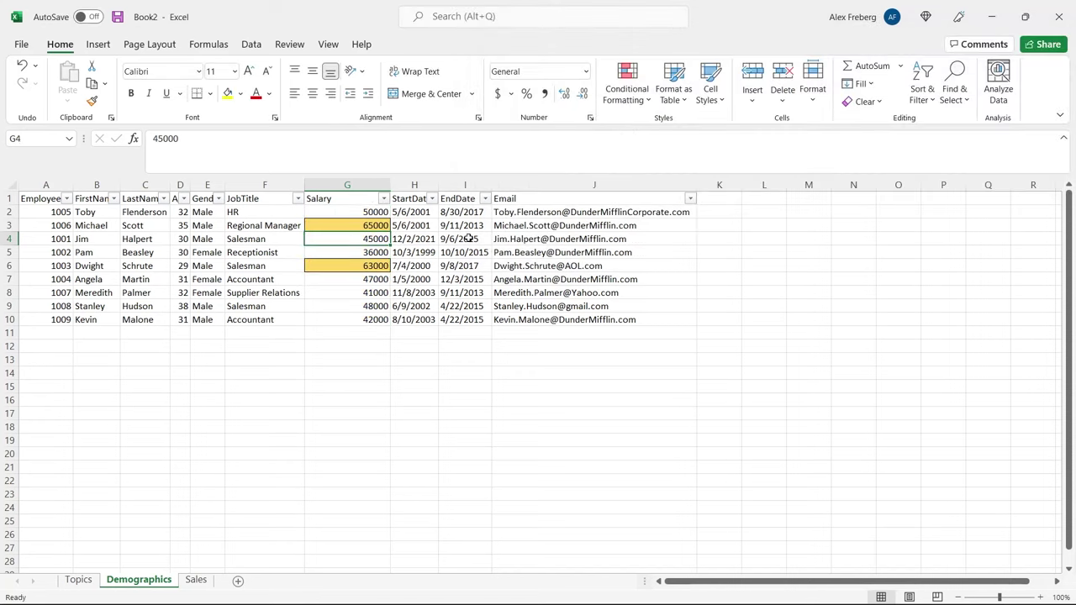
{"action": "left_click", "coordinate": [372, 227]}
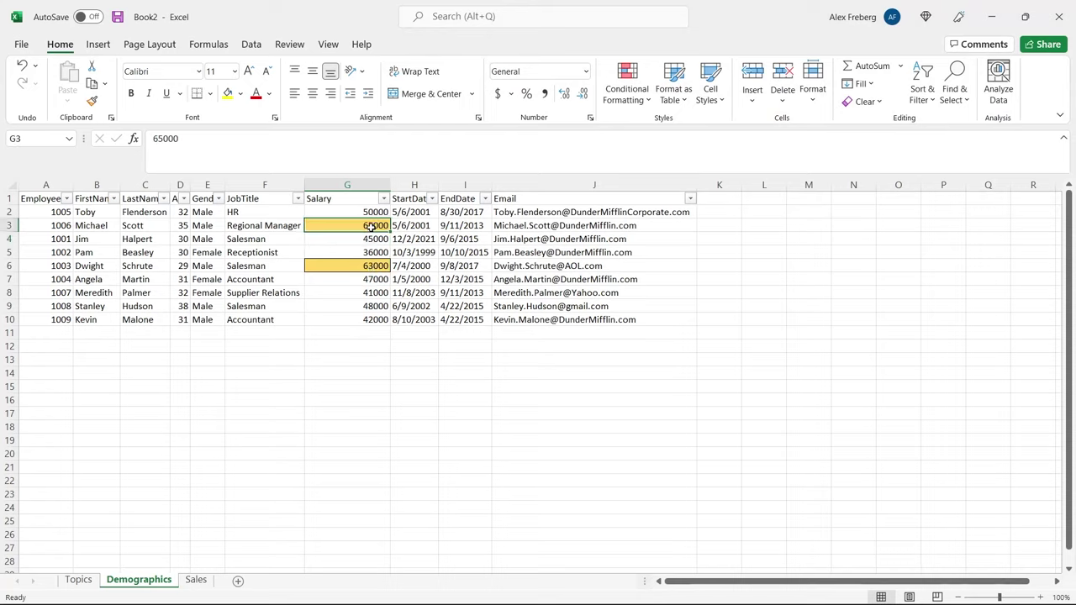
{"action": "left_click", "coordinate": [367, 264]}
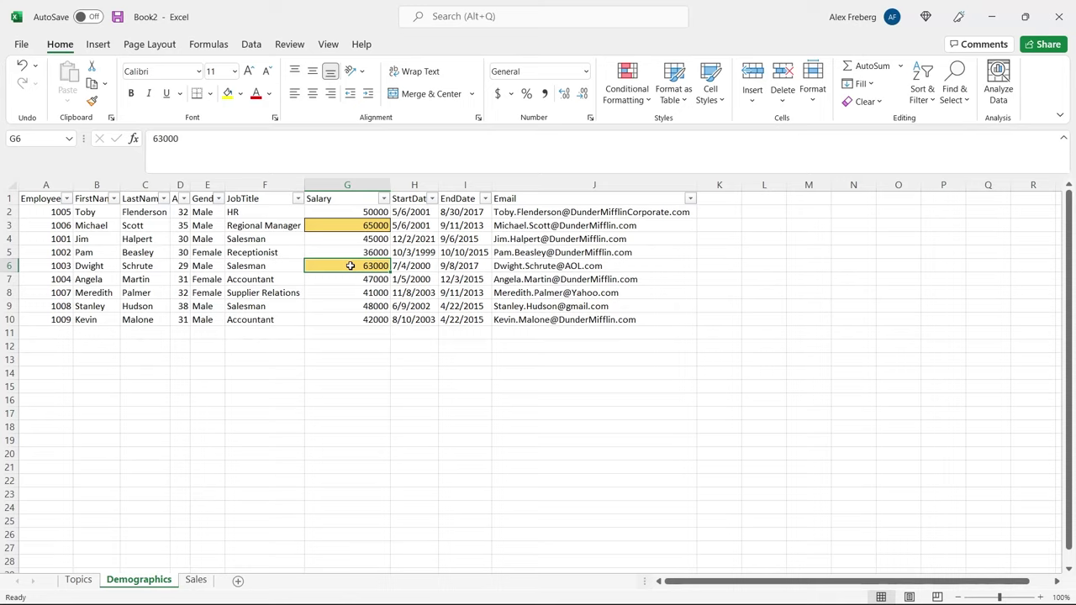
{"action": "key", "text": "ctrl+z"}
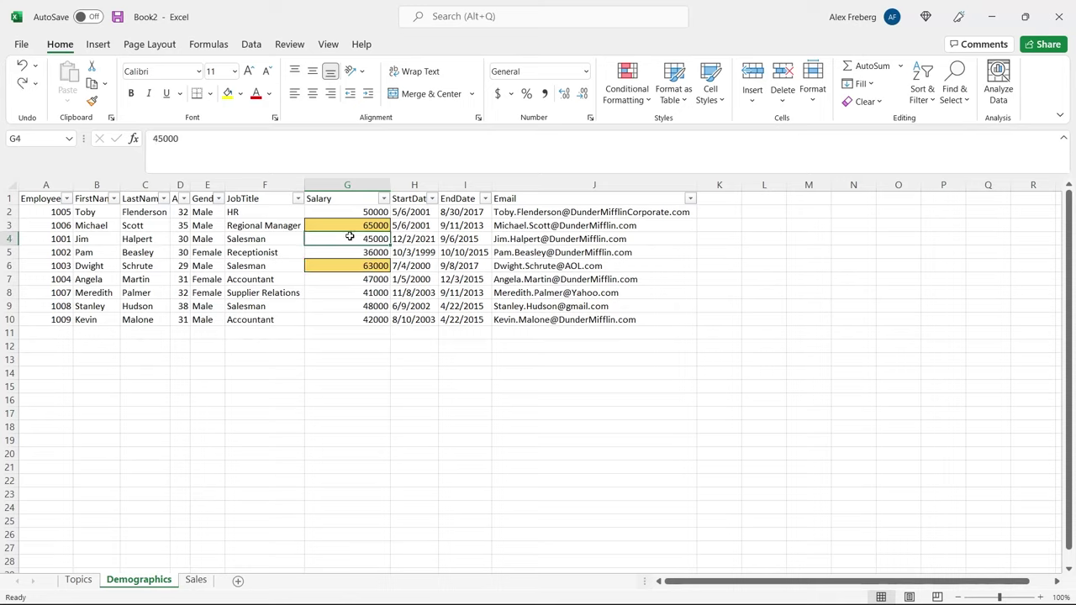
Step: Start a new formatting rule for the age values in D2:D10 that uses a formula to determine which cells to format
{"action": "left_click", "coordinate": [179, 213]}
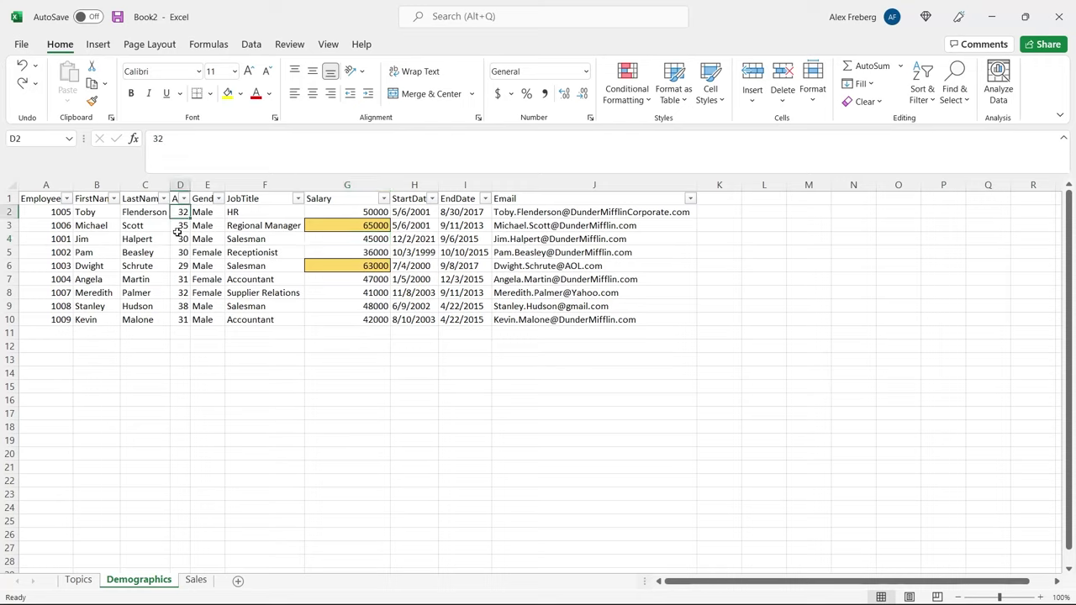
{"action": "left_click", "coordinate": [182, 318], "text": "shift"}
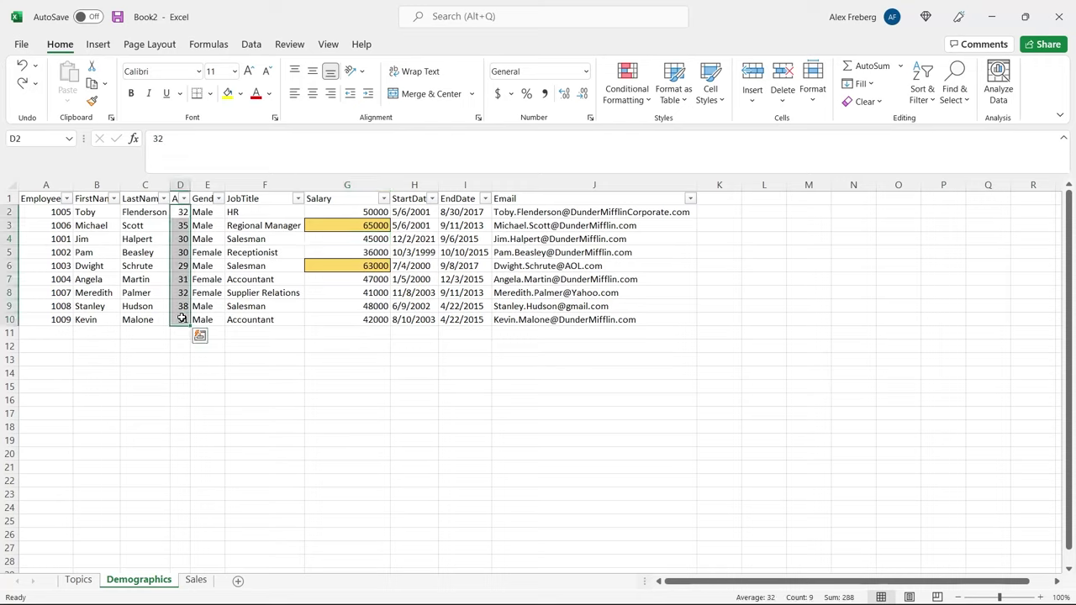
{"action": "left_click", "coordinate": [626, 90]}
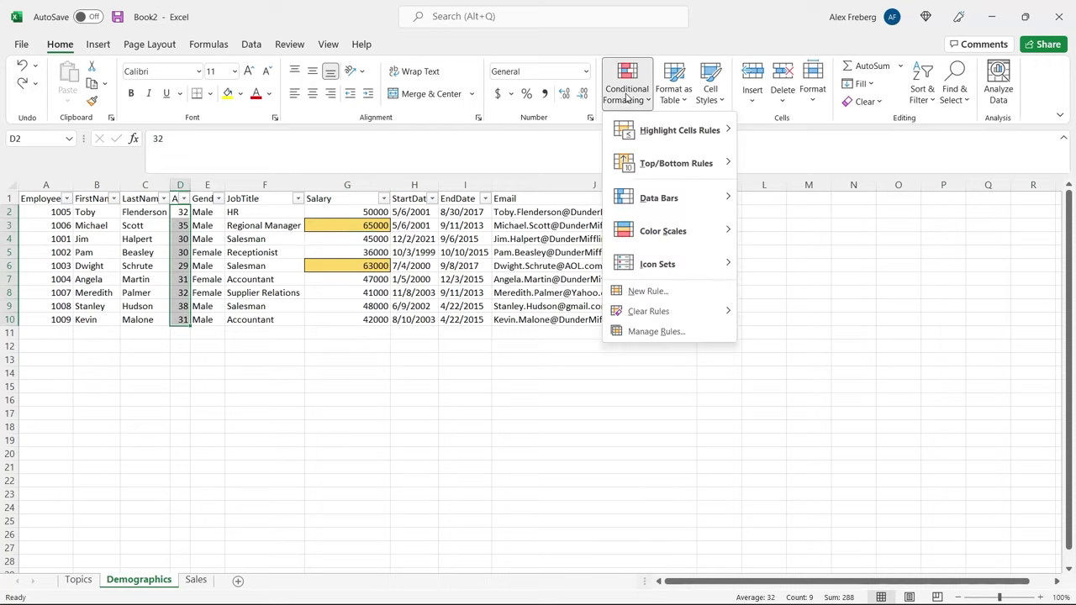
{"action": "left_click", "coordinate": [681, 291]}
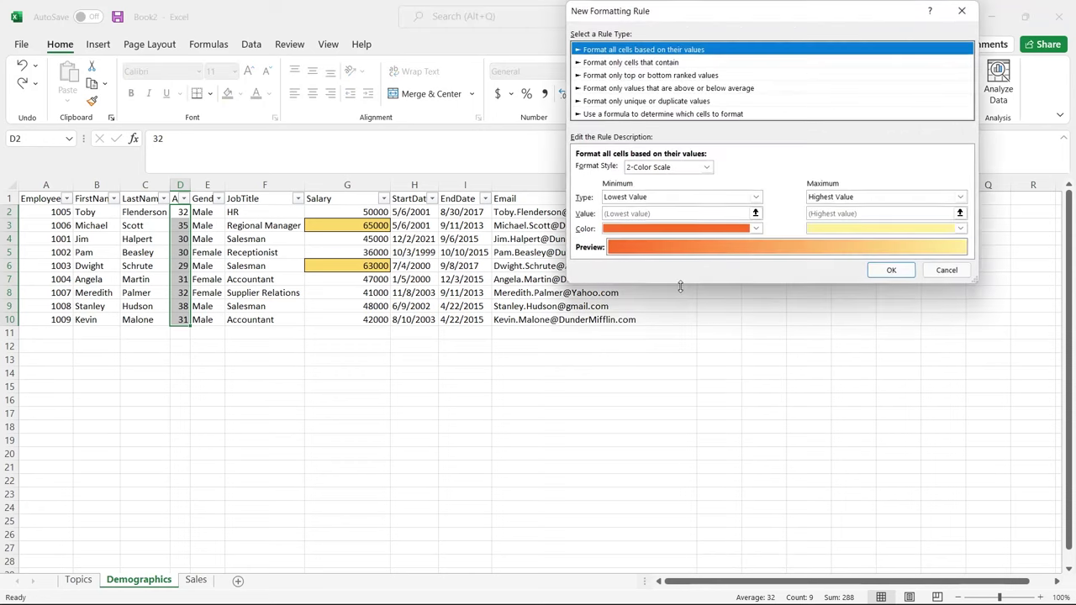
{"action": "left_click", "coordinate": [676, 115]}
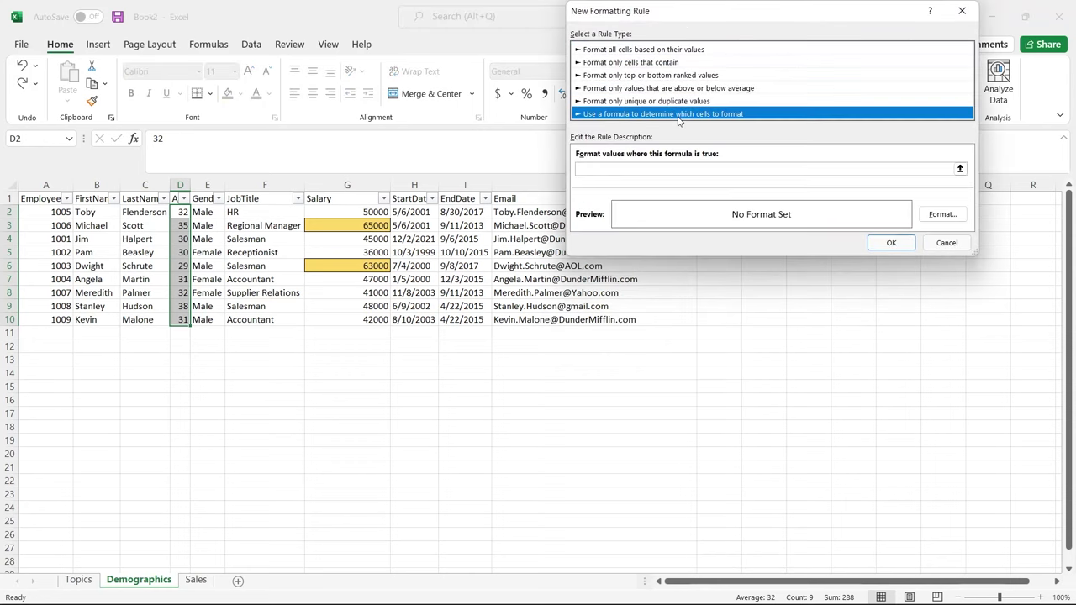
Step: Enter the formula =D2:D10>30, with relative references to the age cells, as the new rule's condition
{"action": "left_click", "coordinate": [643, 170]}
{"action": "type", "text": "="}
{"action": "left_click", "coordinate": [181, 211]}
{"action": "left_click_drag", "start_coordinate": [180, 318], "coordinate": [180, 319]}
{"action": "left_click", "coordinate": [595, 169]}
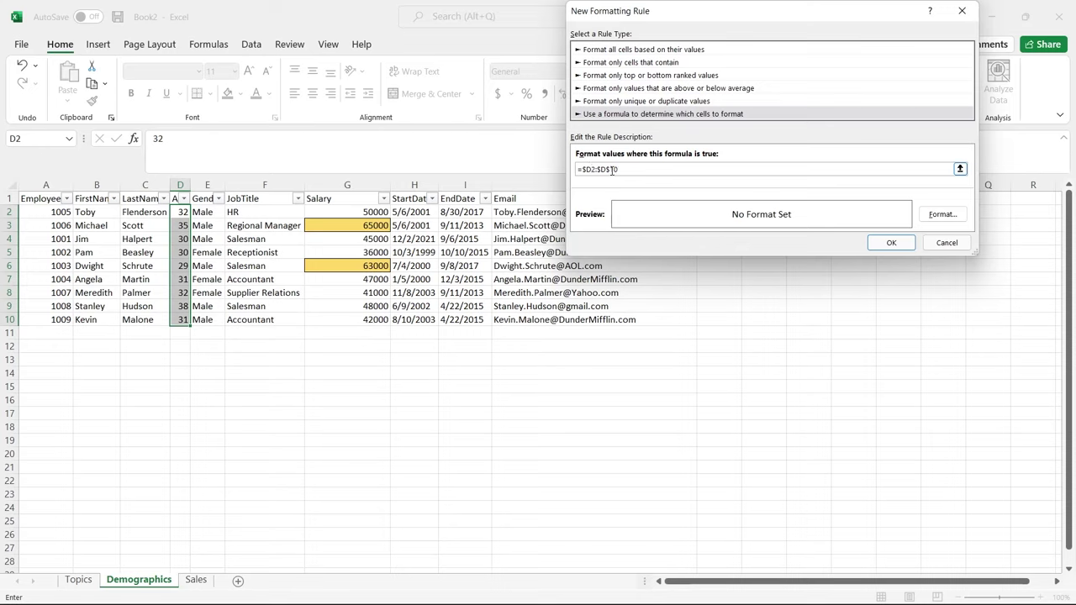
{"action": "key", "text": "BackSpace"}
{"action": "key", "text": "BackSpace"}
Step: Give the age rule a light green background fill and create it
{"action": "left_click", "coordinate": [941, 216]}
{"action": "left_click", "coordinate": [720, 126]}
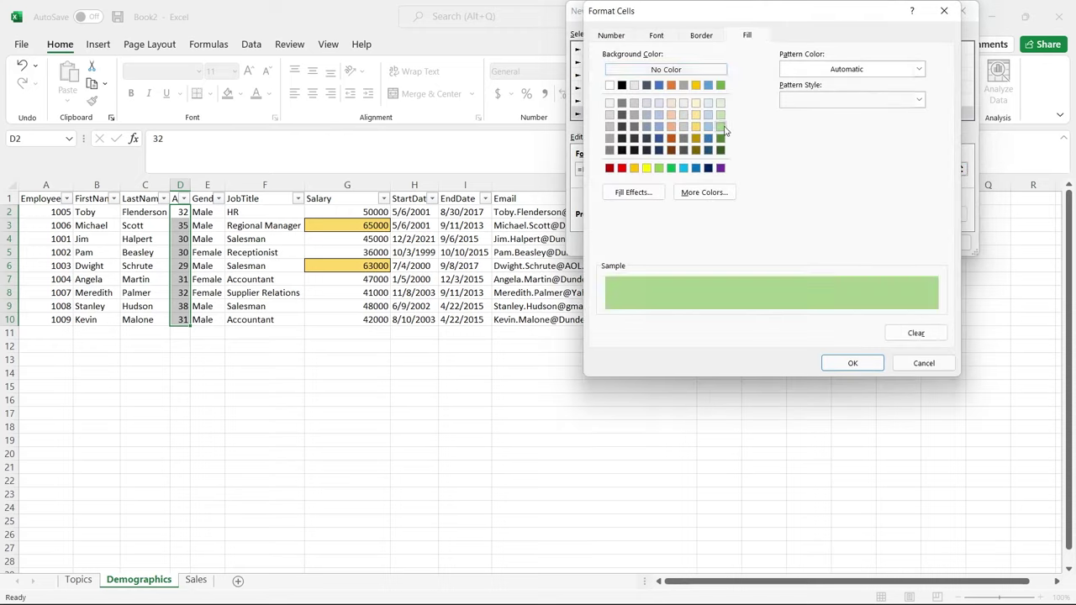
{"action": "left_click", "coordinate": [849, 363]}
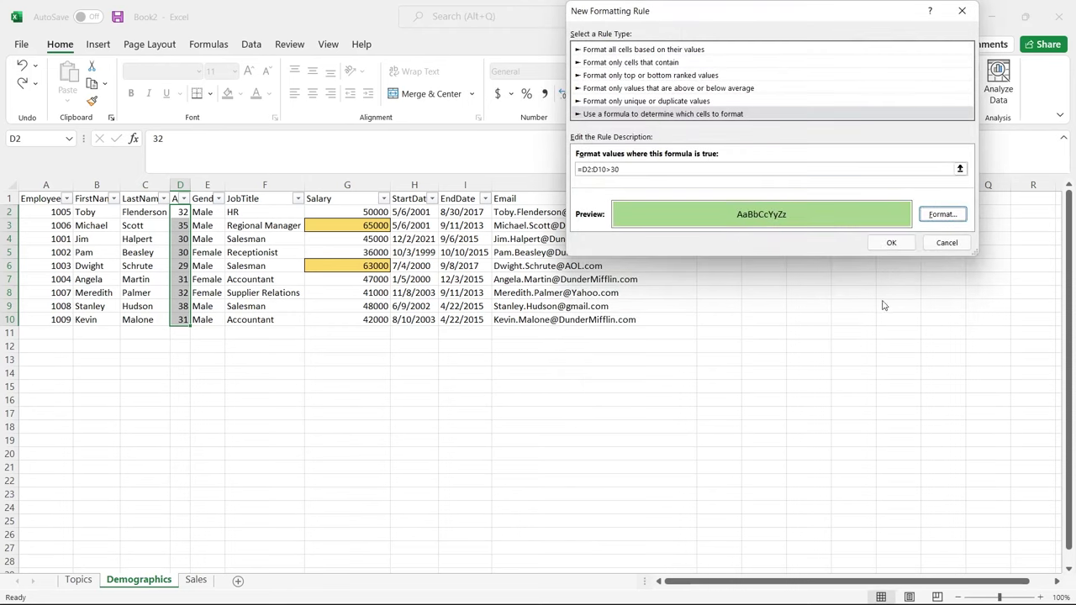
{"action": "left_click", "coordinate": [886, 241]}
{"action": "left_click", "coordinate": [252, 319]}
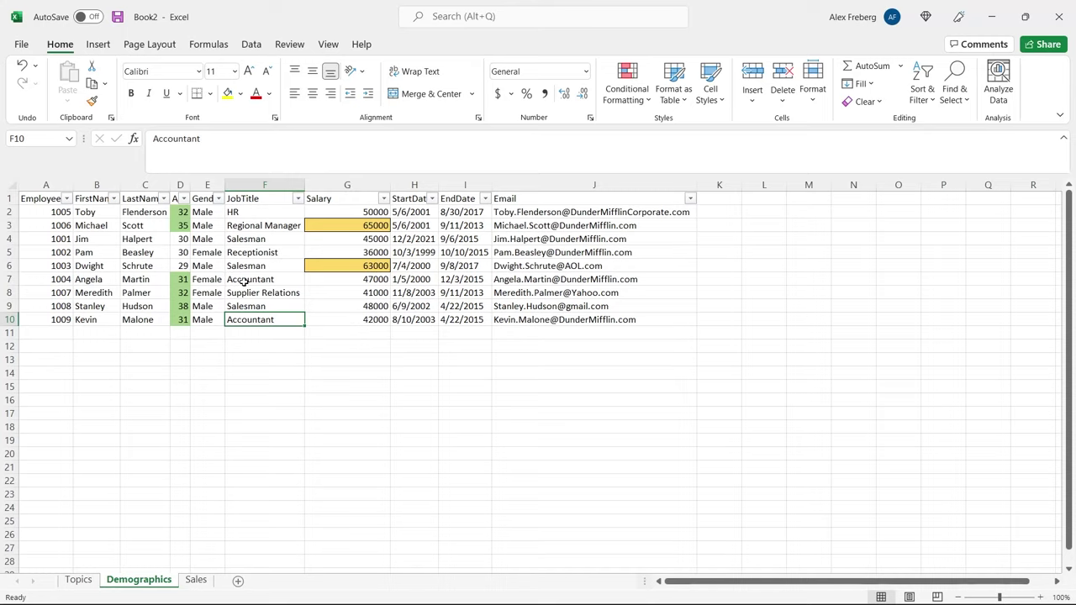
Step: Open the conditional formatting rules manager, list the rules for This Worksheet, and review the age and salary rules
{"action": "left_click", "coordinate": [182, 266]}
{"action": "left_click", "coordinate": [636, 89]}
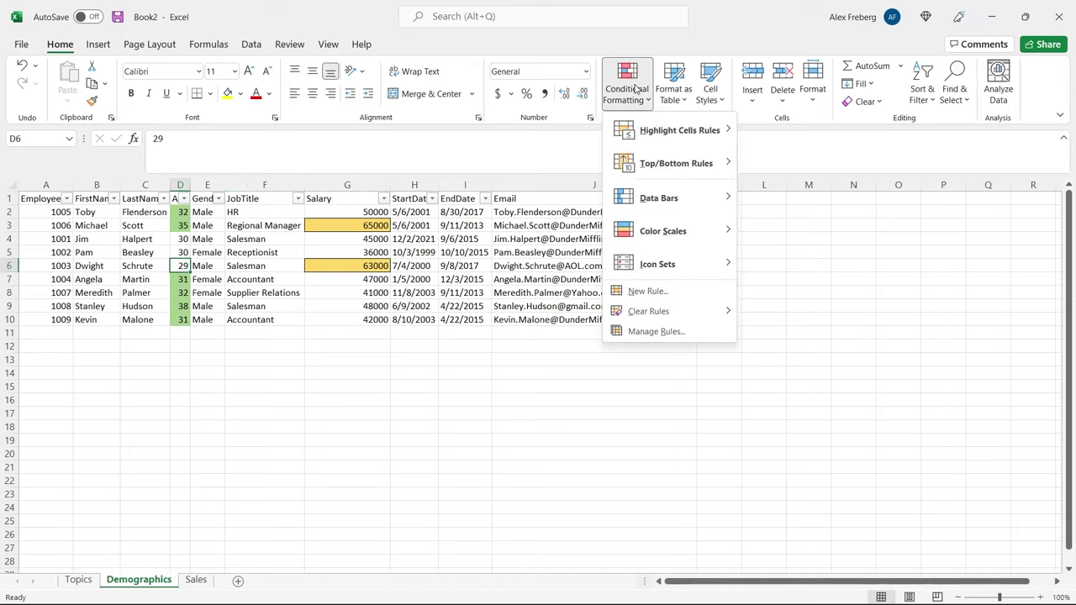
{"action": "left_click", "coordinate": [683, 334]}
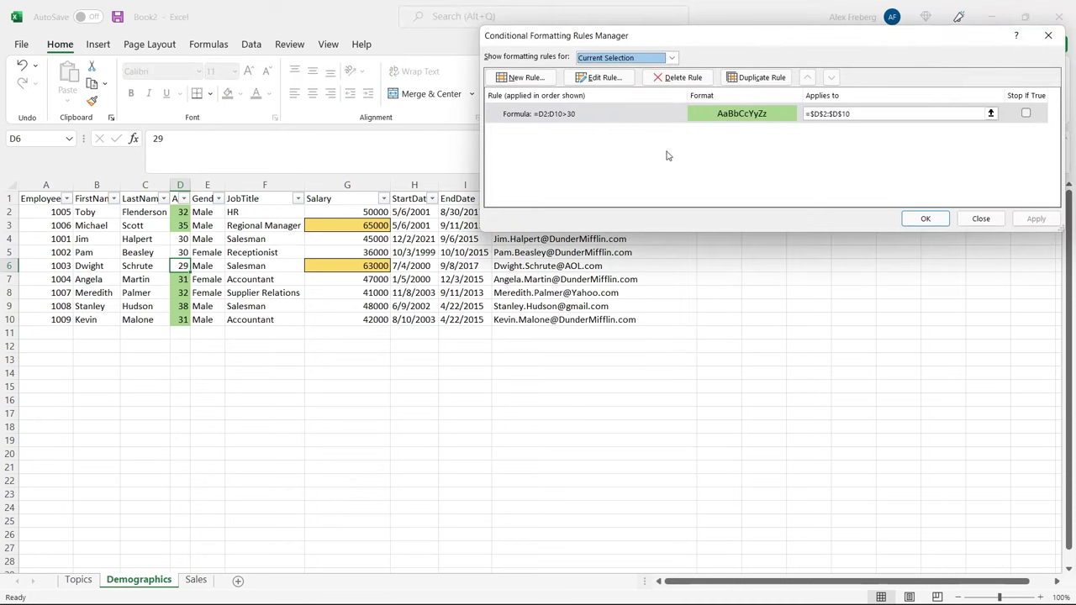
{"action": "left_click", "coordinate": [672, 59]}
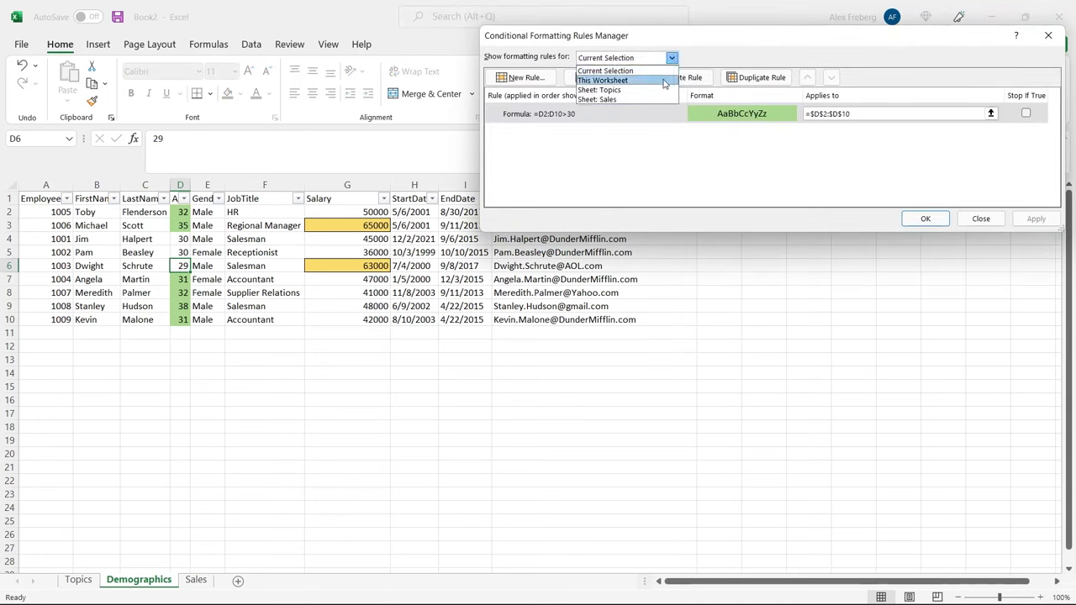
{"action": "left_click", "coordinate": [664, 80]}
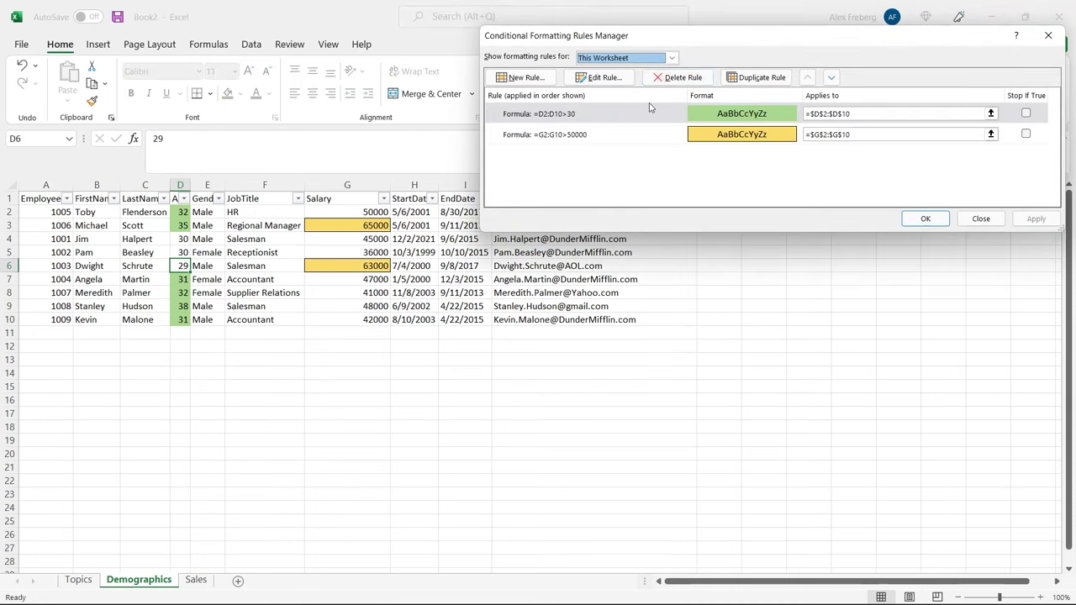
{"action": "left_click", "coordinate": [604, 132]}
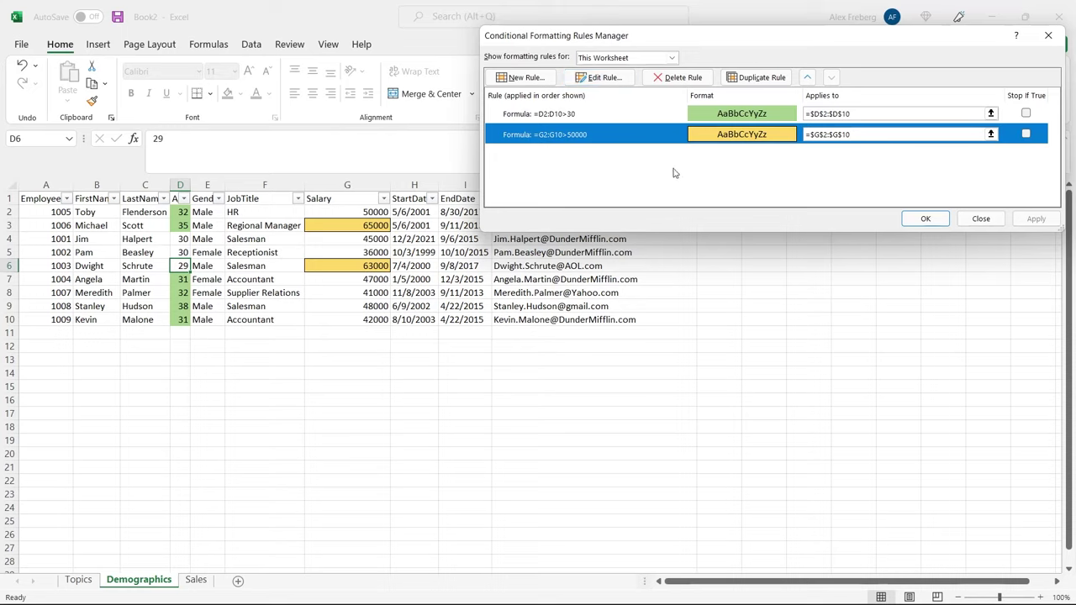
{"action": "left_click", "coordinate": [635, 116]}
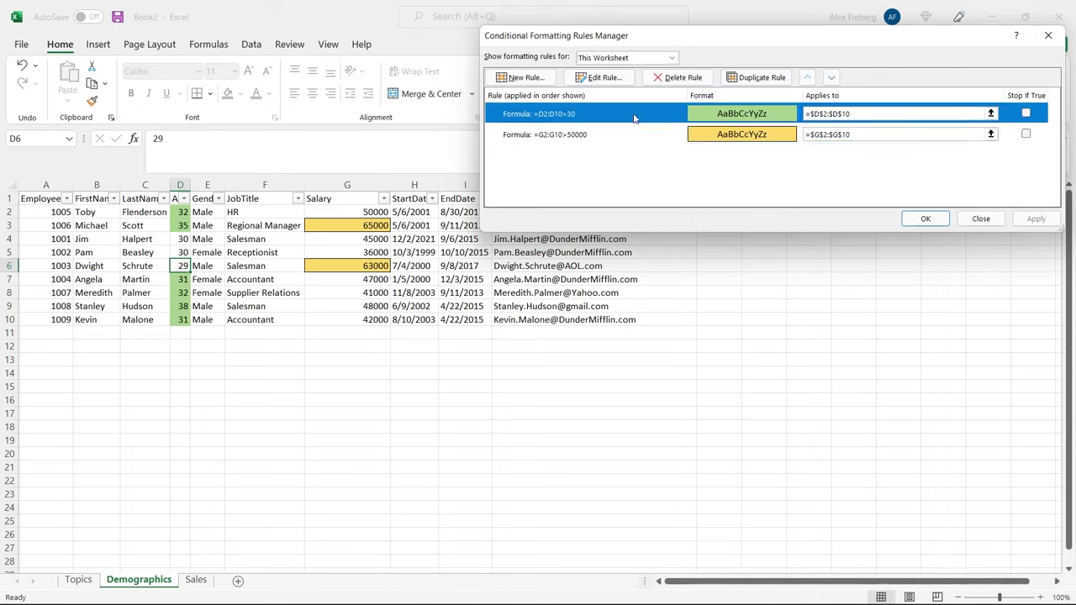
{"action": "left_click", "coordinate": [647, 137]}
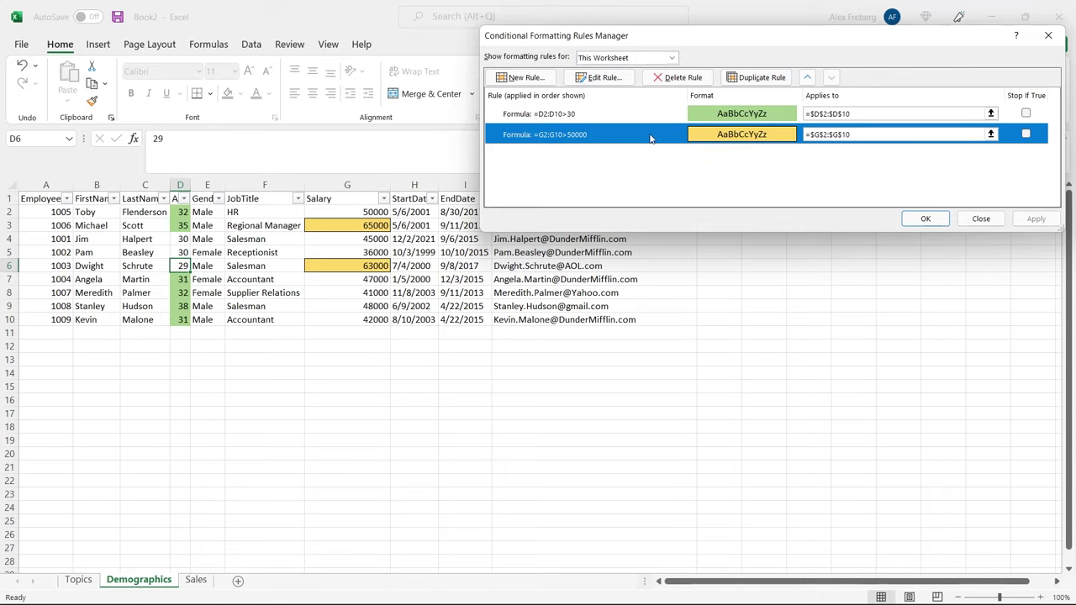
Step: Delete the =D2:D10>30 age rule, apply the deletion and close the rules manager
{"action": "left_click", "coordinate": [658, 125]}
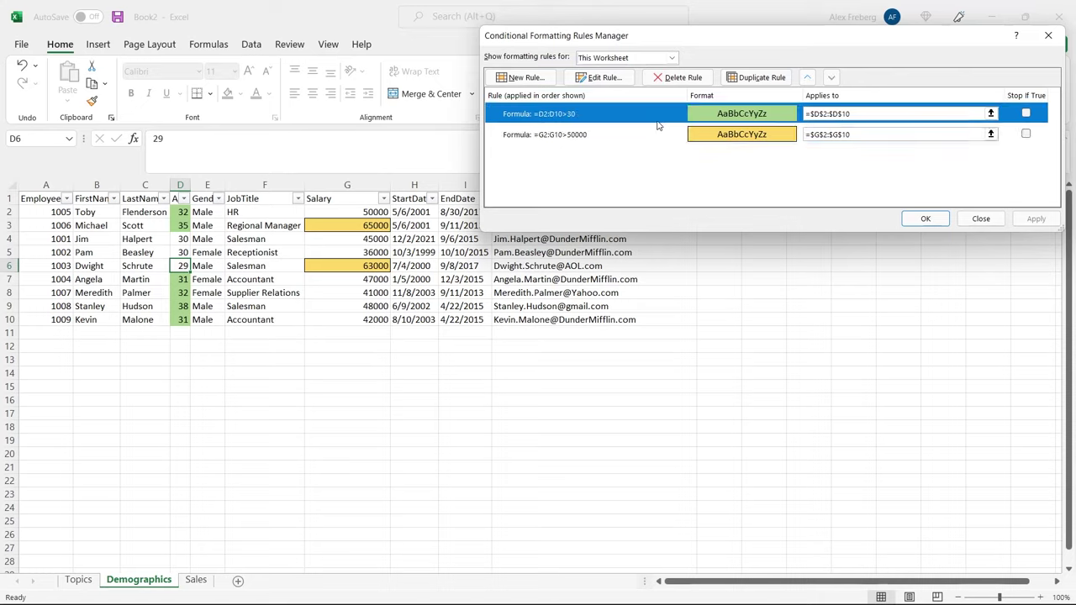
{"action": "left_click", "coordinate": [682, 77]}
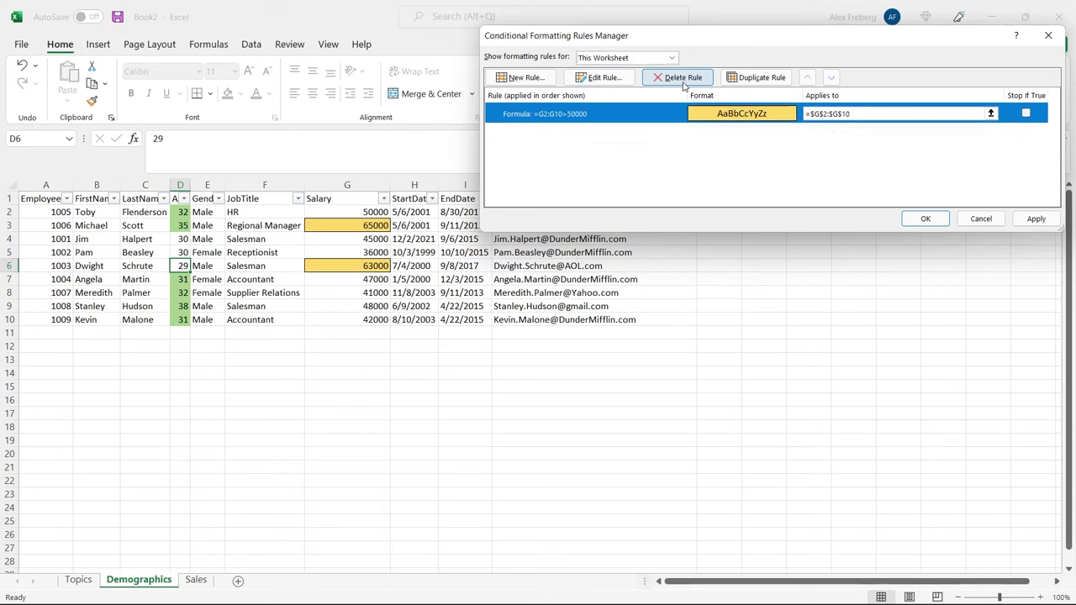
{"action": "left_click", "coordinate": [1033, 219]}
{"action": "left_click", "coordinate": [940, 221]}
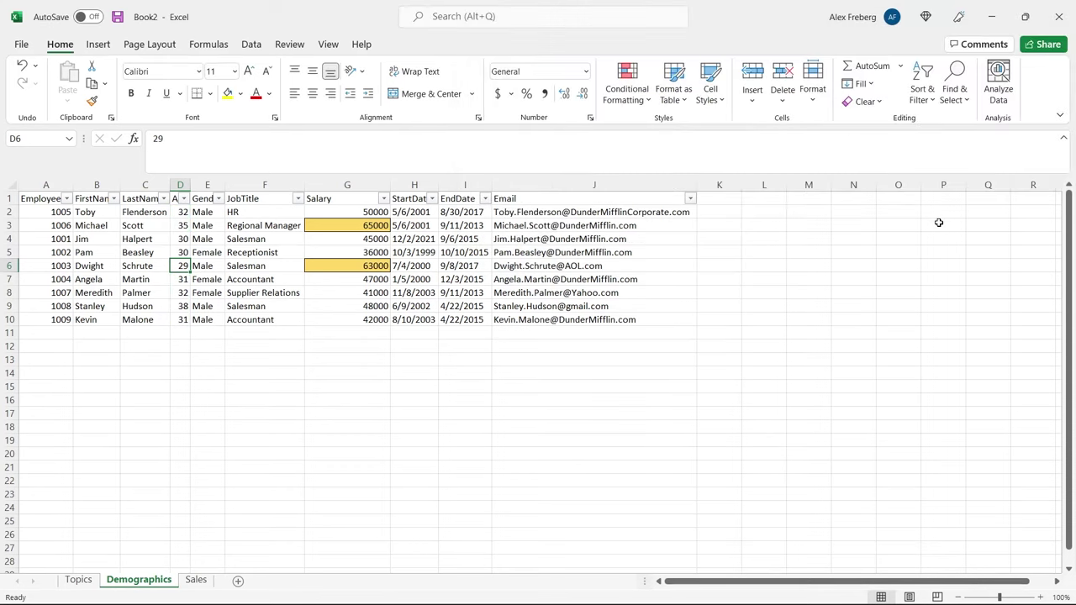
{"action": "left_click", "coordinate": [520, 357]}
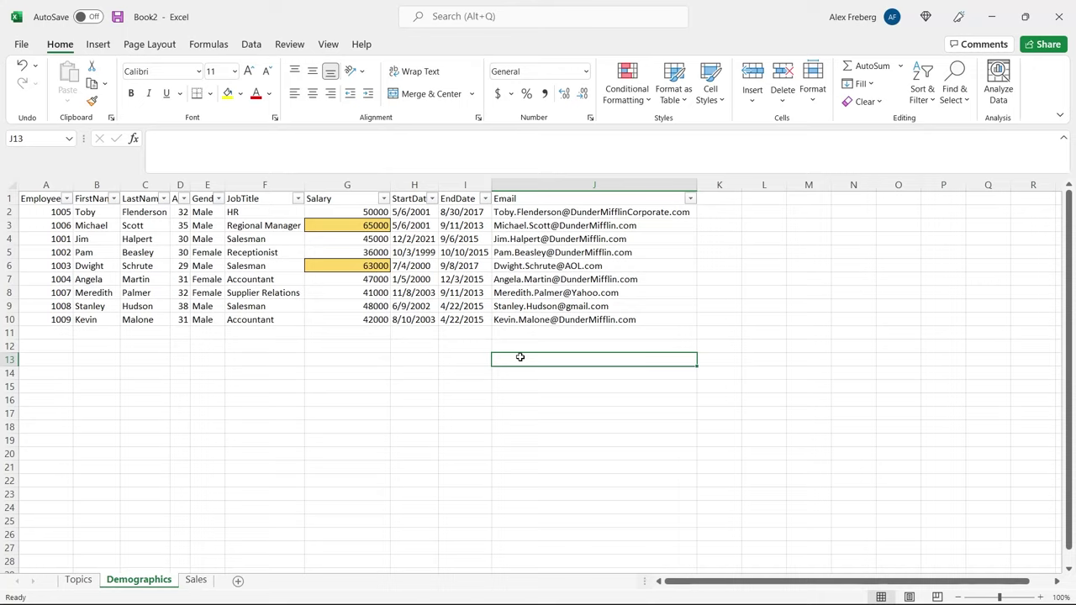
Step: Open the Salary column's filter and look through its sort and filter options and listed values
{"action": "left_click", "coordinate": [645, 101]}
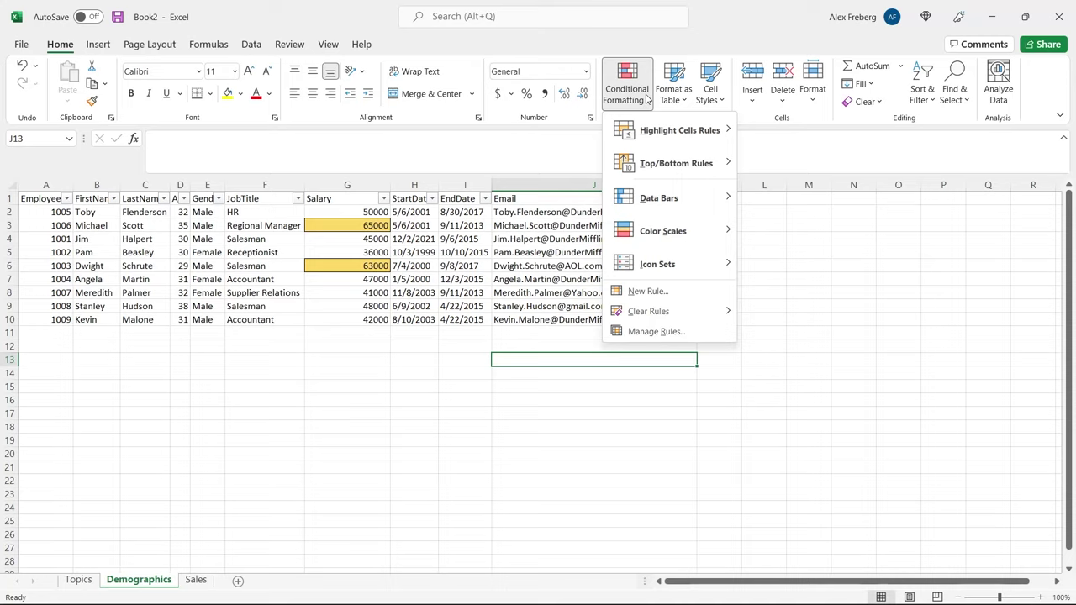
{"action": "left_click", "coordinate": [384, 199]}
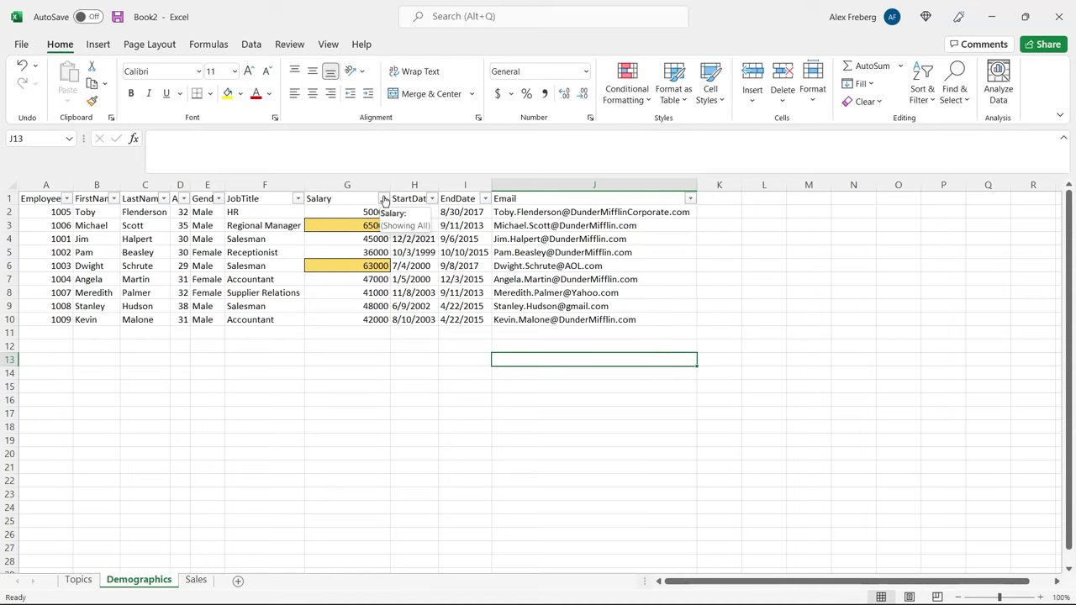
{"action": "left_click", "coordinate": [384, 199]}
{"action": "scroll", "coordinate": [307, 435], "scroll_direction": "down", "scroll_amount": 1}
{"action": "scroll", "coordinate": [307, 434], "scroll_direction": "up", "scroll_amount": 1}
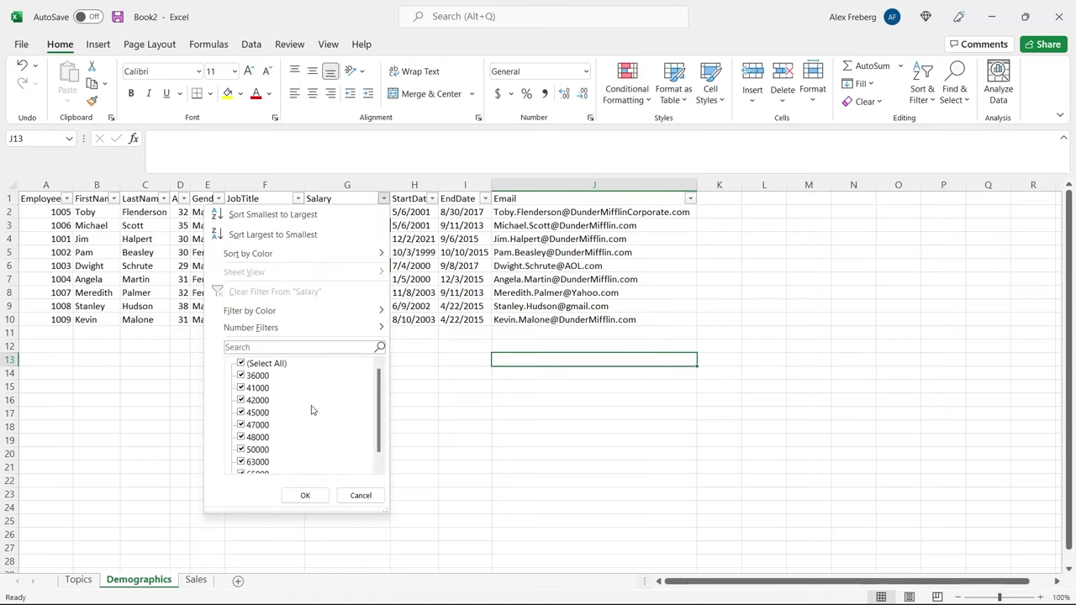